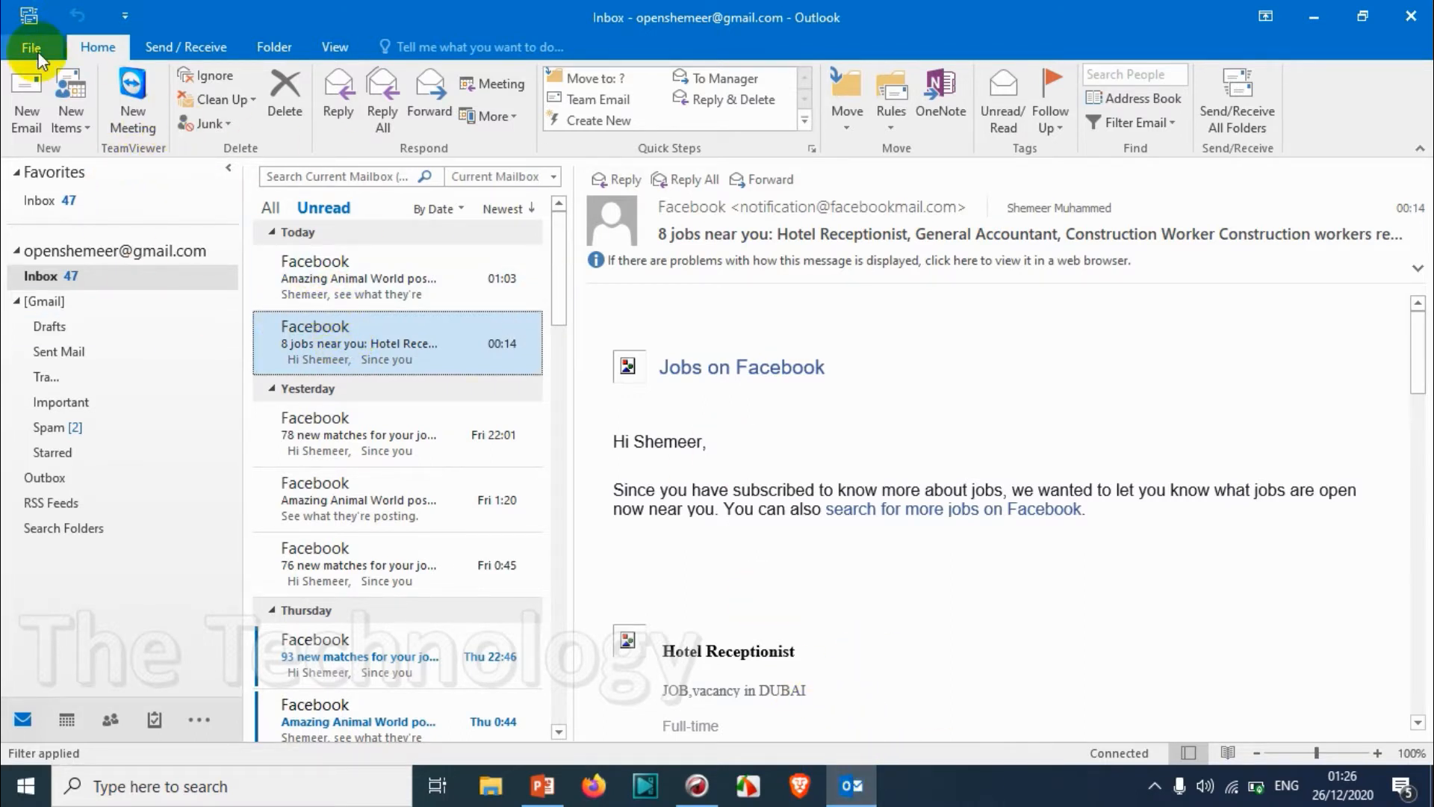
- Start a new email message and open the signature and stationery settings from it
click(33, 93)
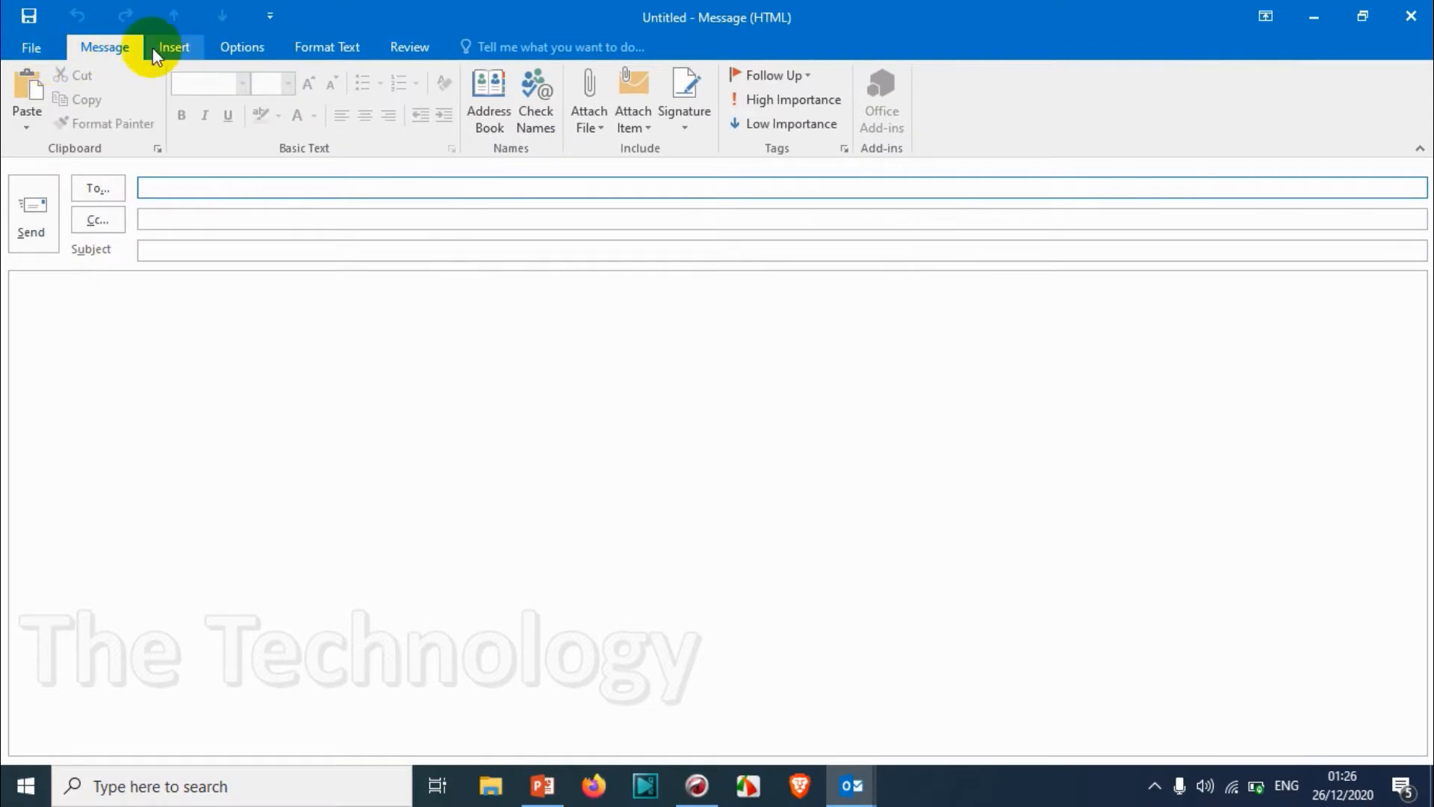
click(697, 127)
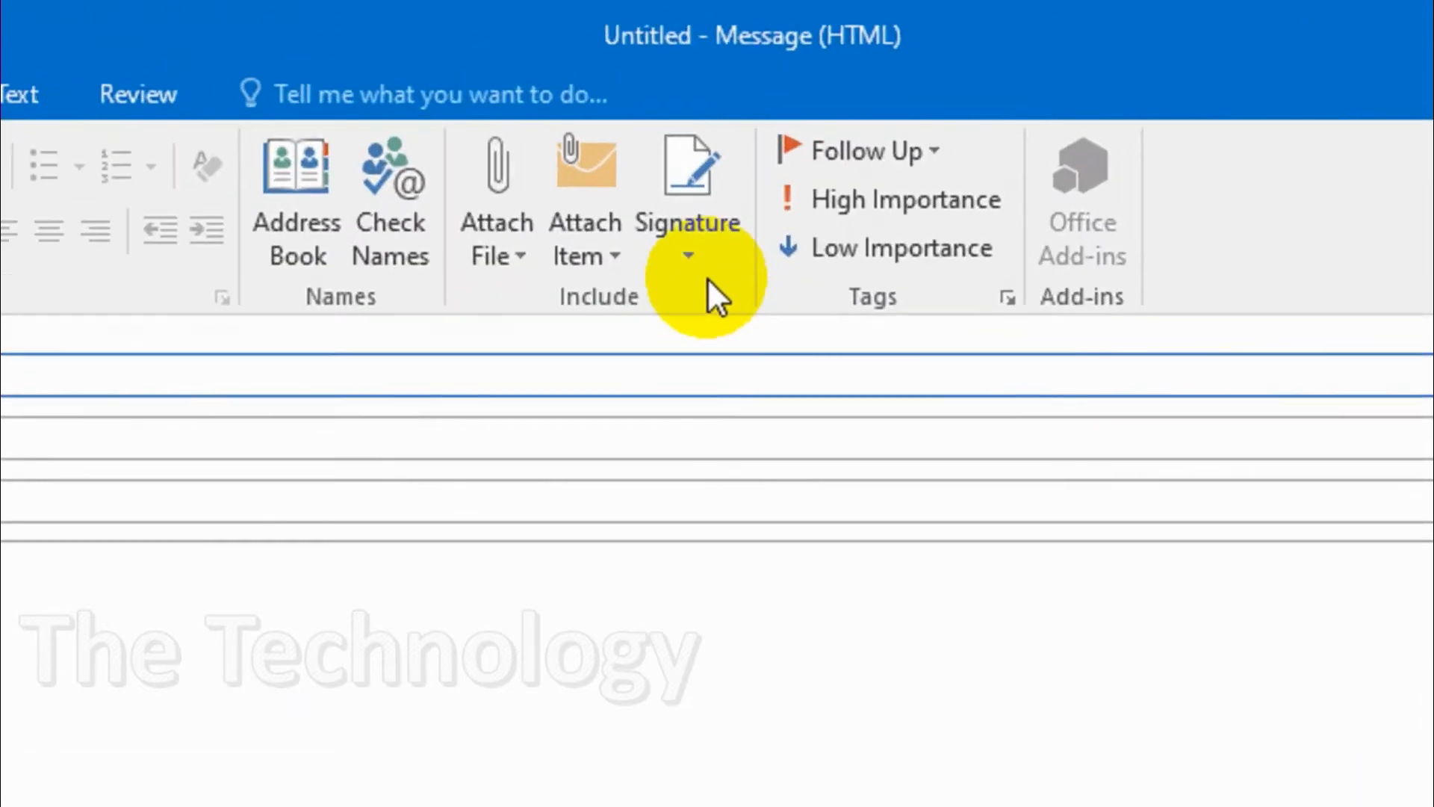
click(690, 130)
click(711, 286)
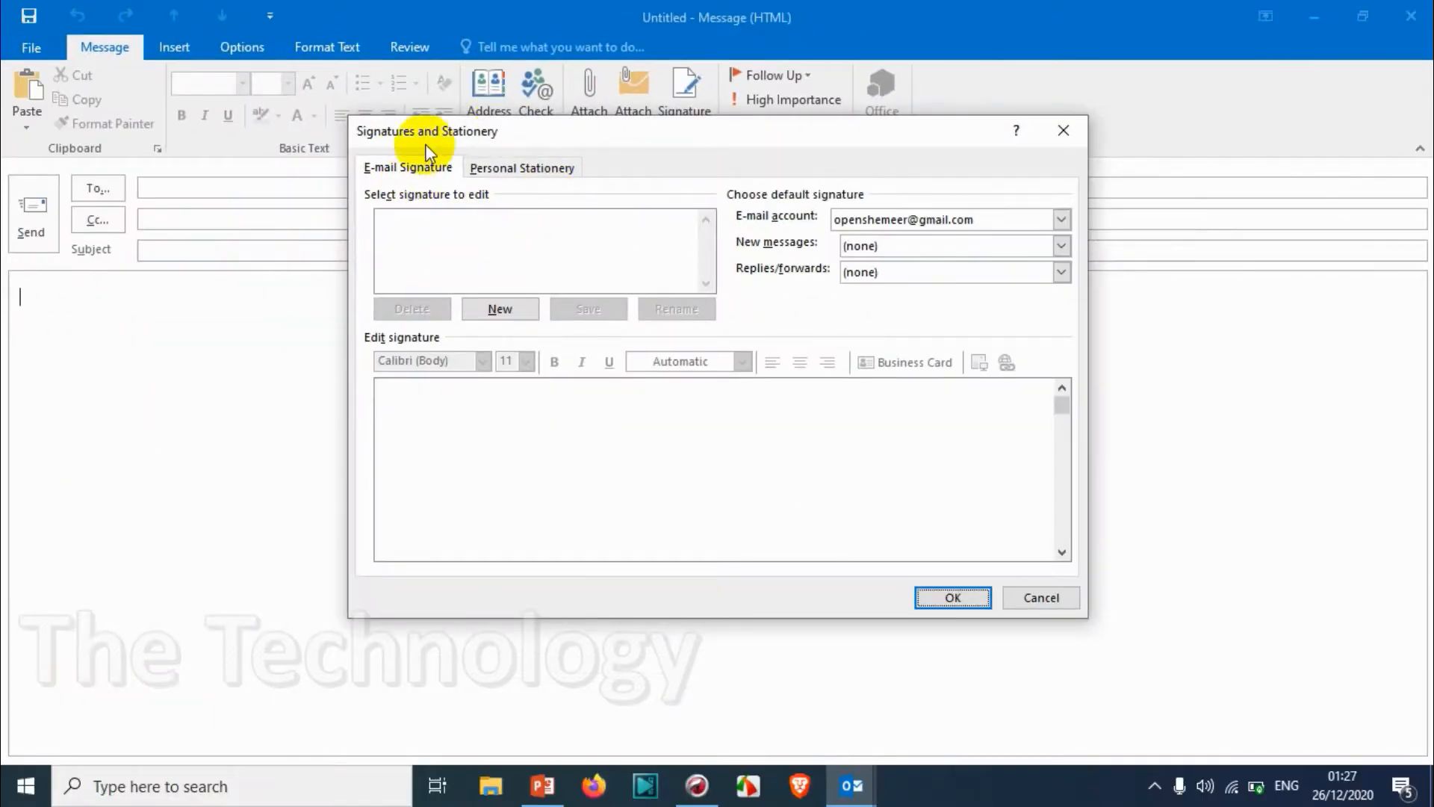
drag(471, 128, 446, 126)
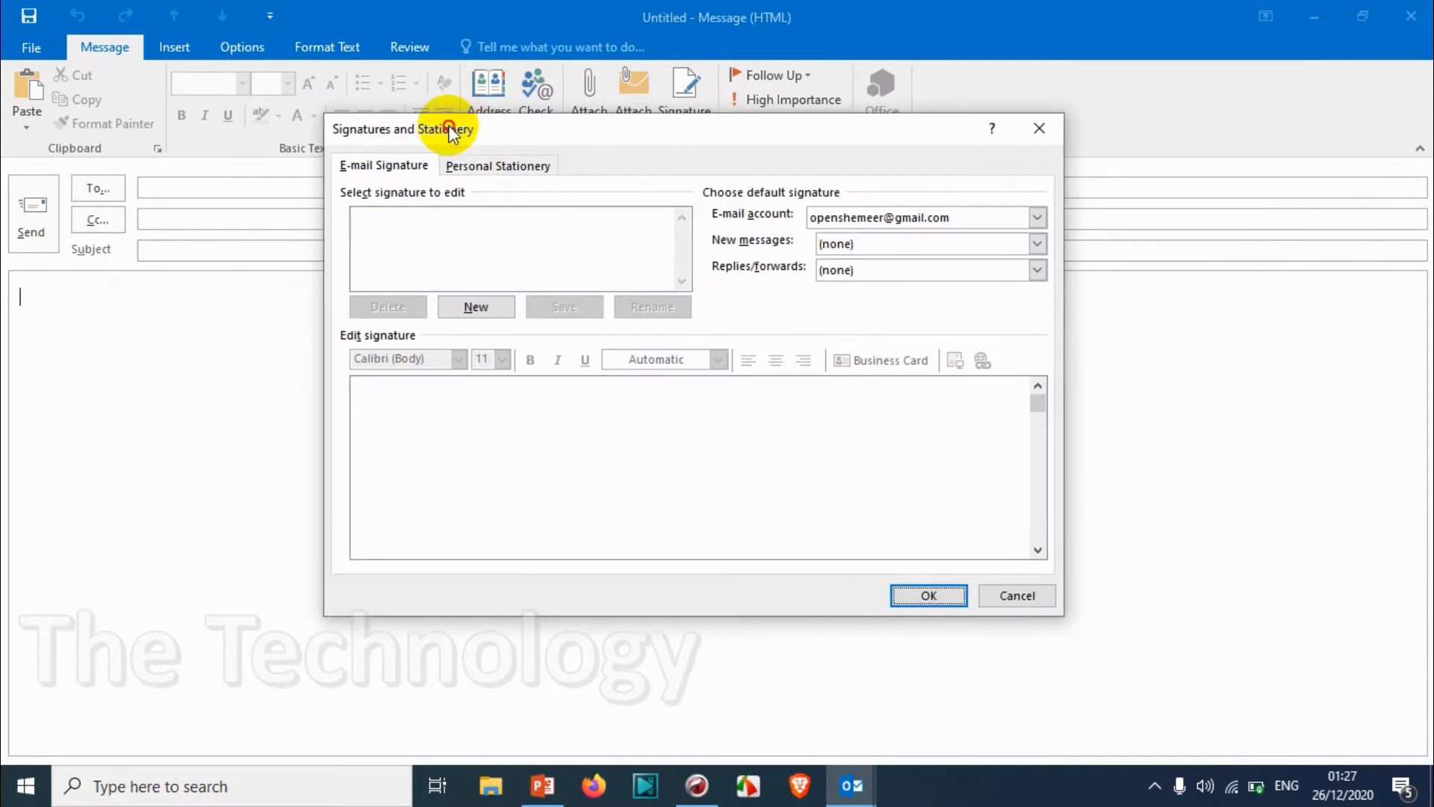
- Examine the personal stationery options and the default signature choices for the email account and new messages
click(484, 166)
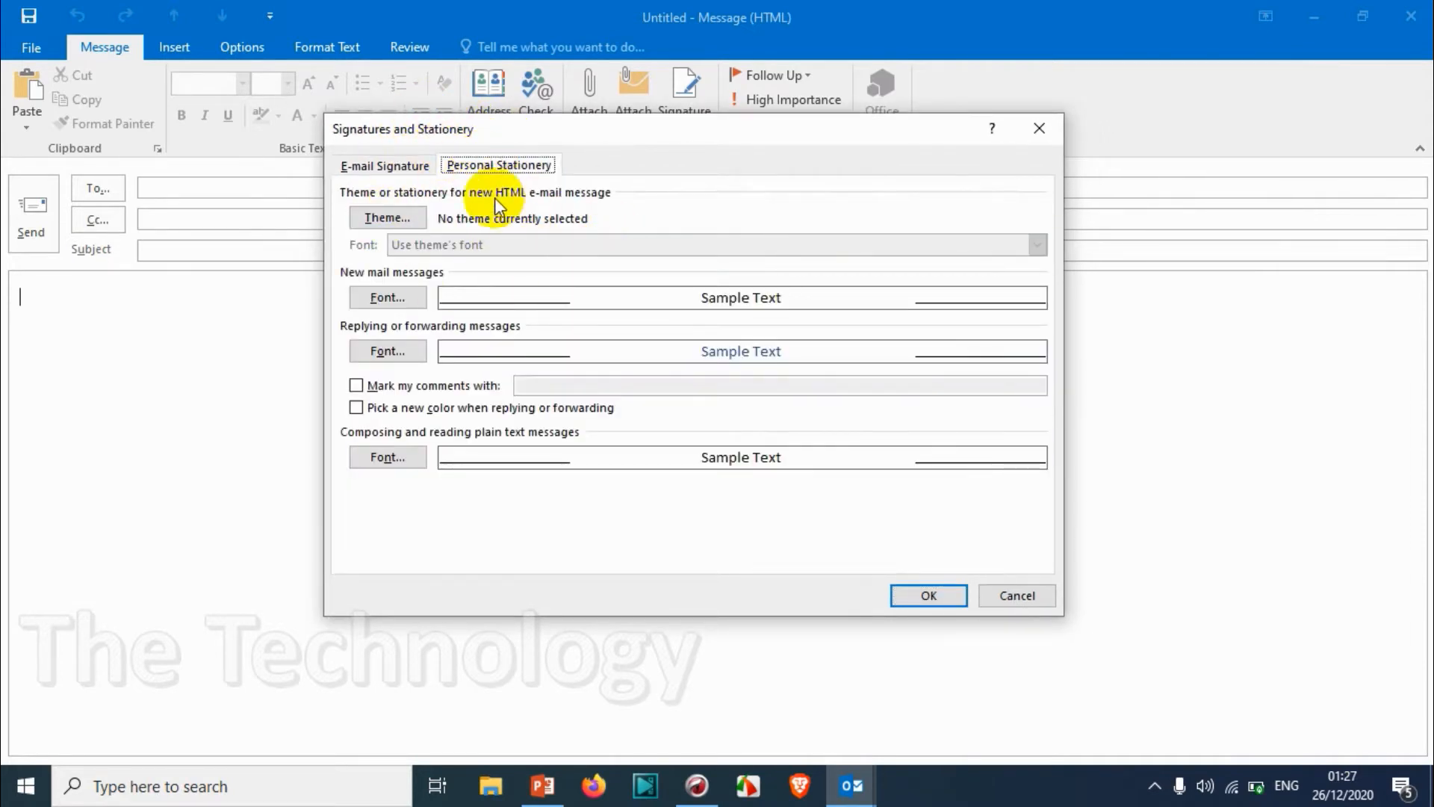
click(402, 168)
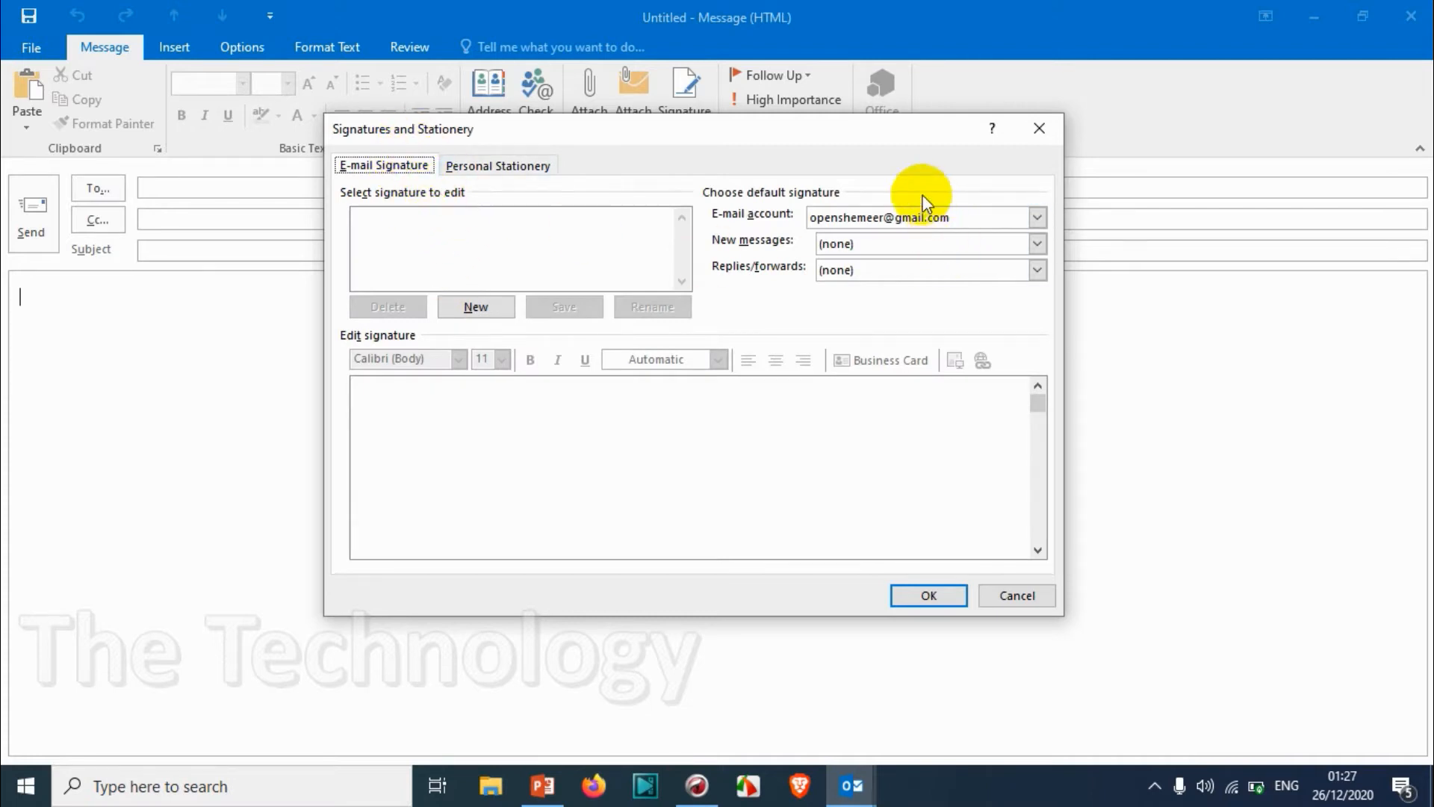
click(924, 217)
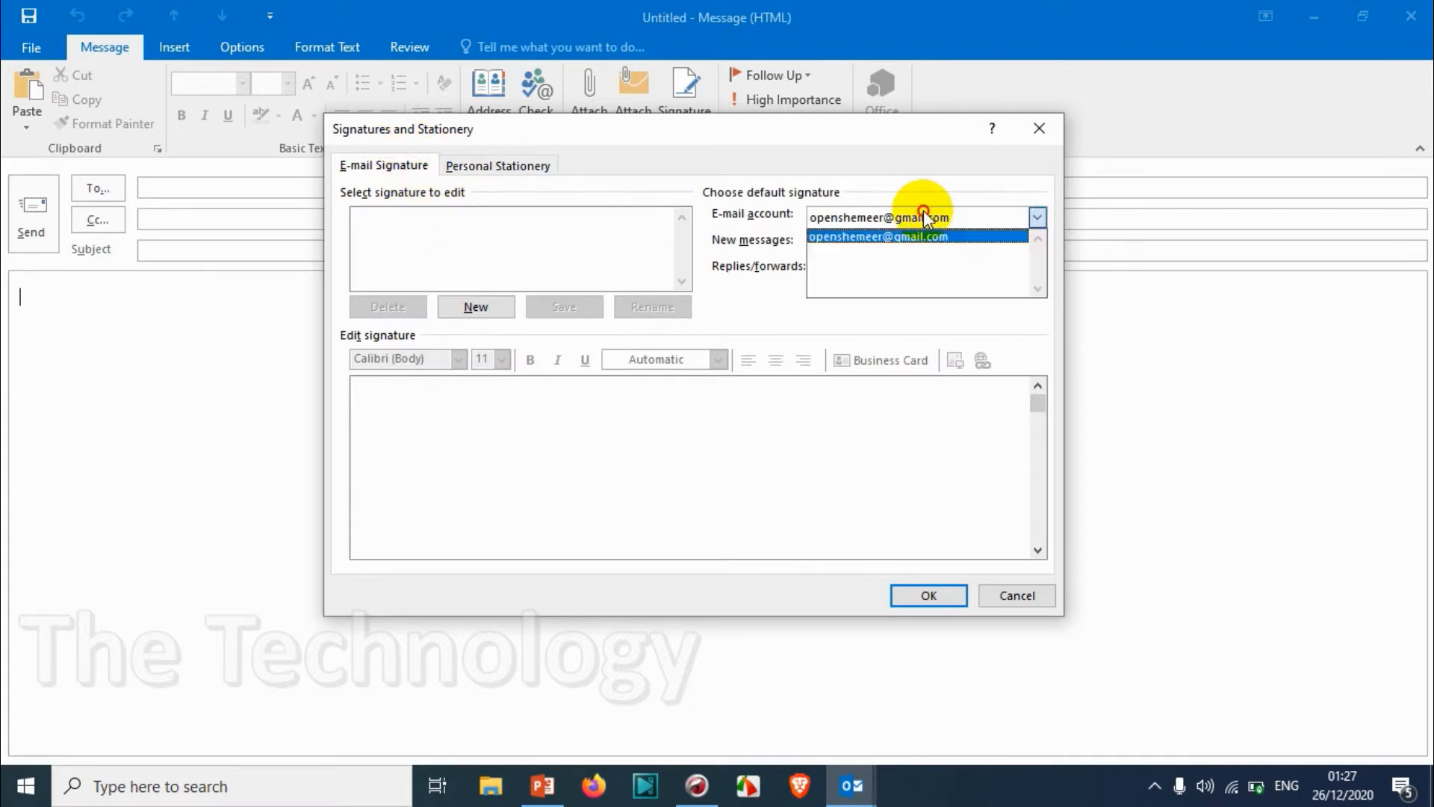
click(879, 237)
click(869, 249)
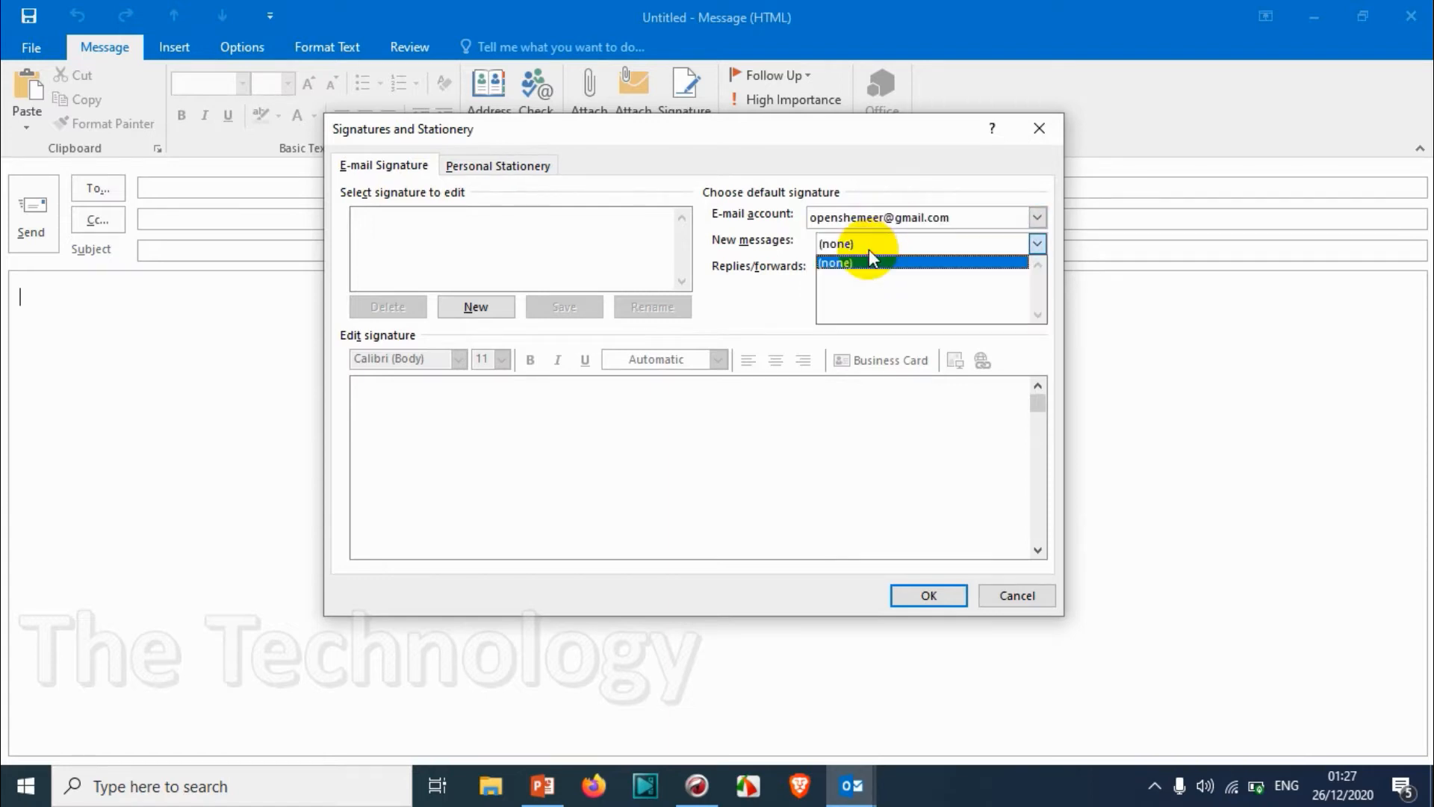
click(872, 262)
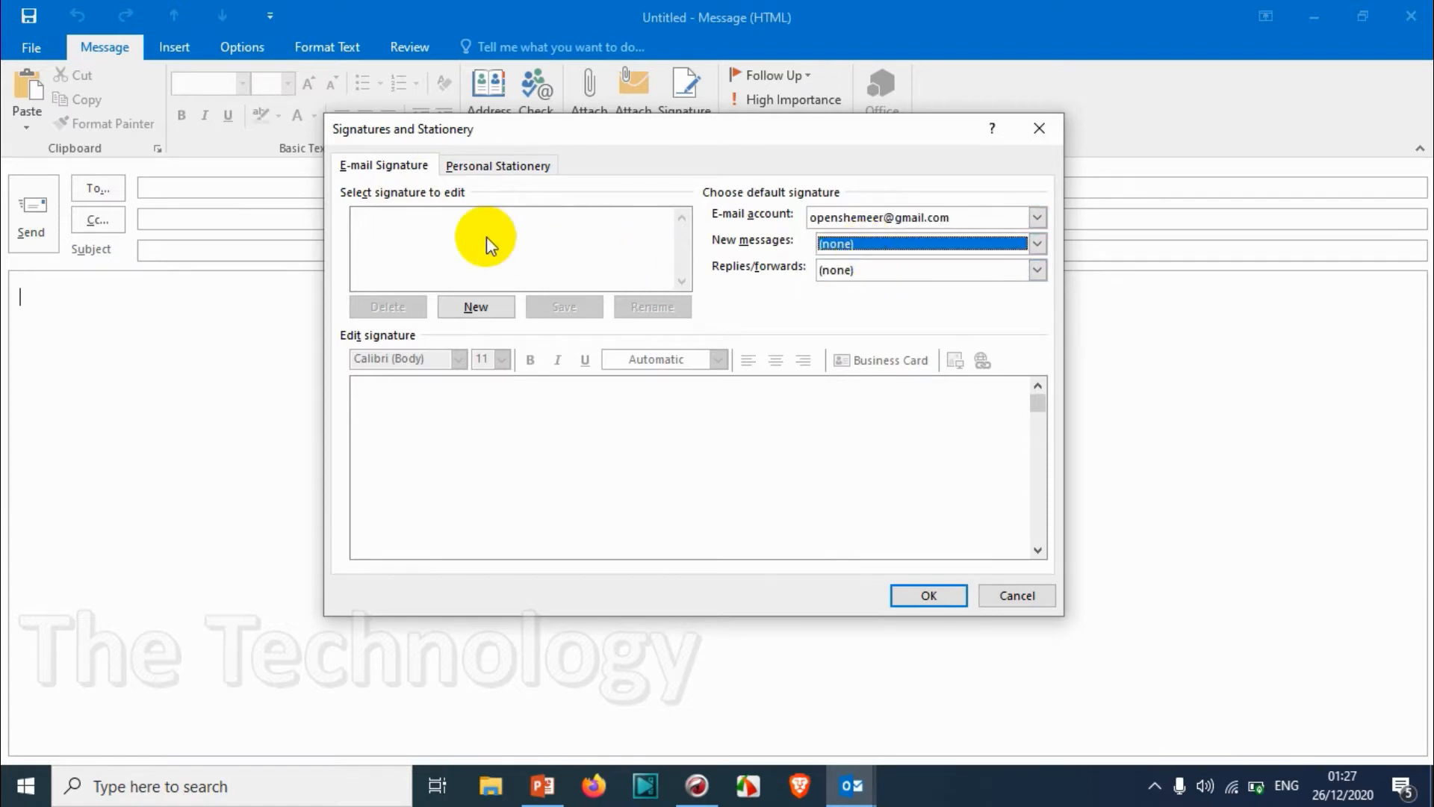
- Create a new email signature named "SIgn 1"
click(492, 308)
text(Si)
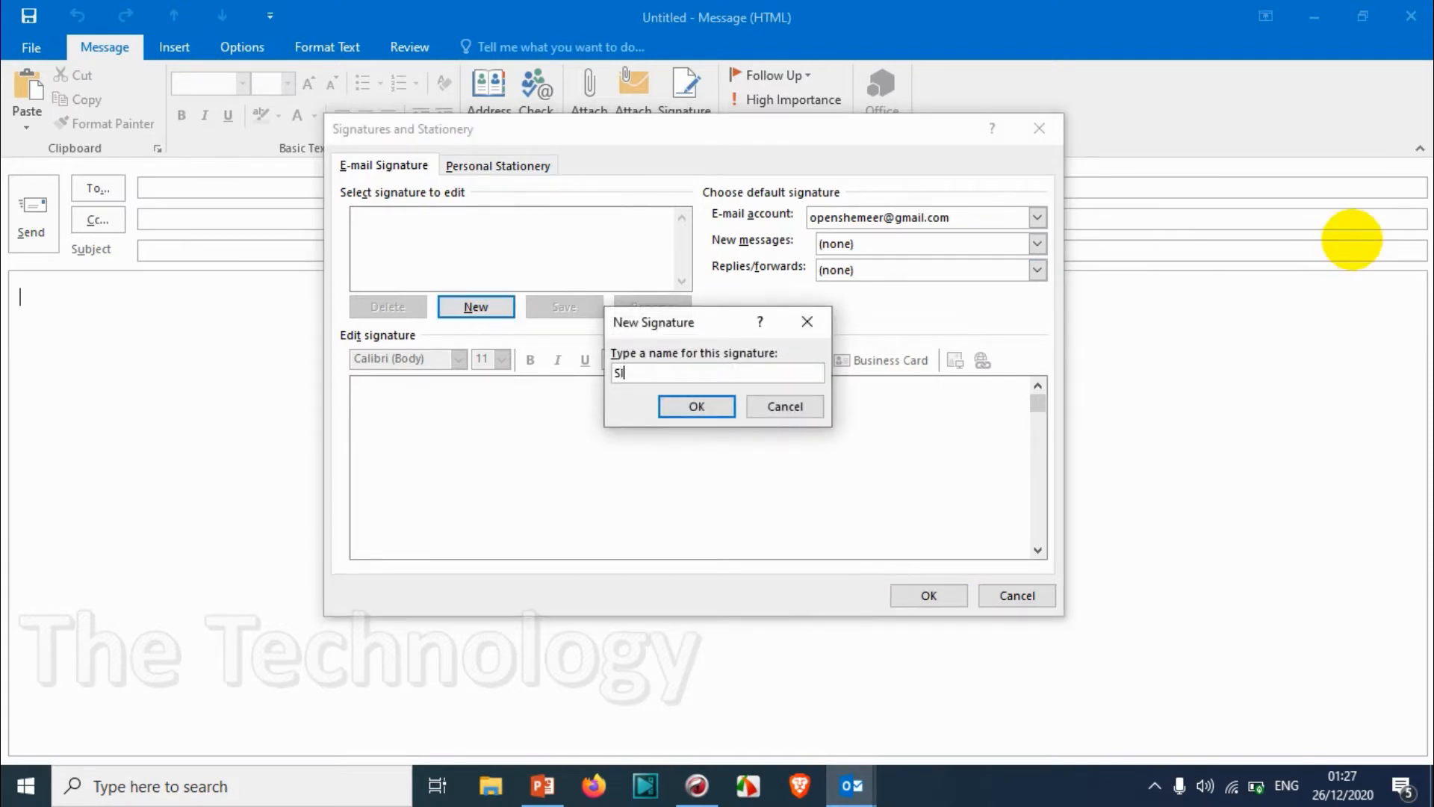
text(gn 1)
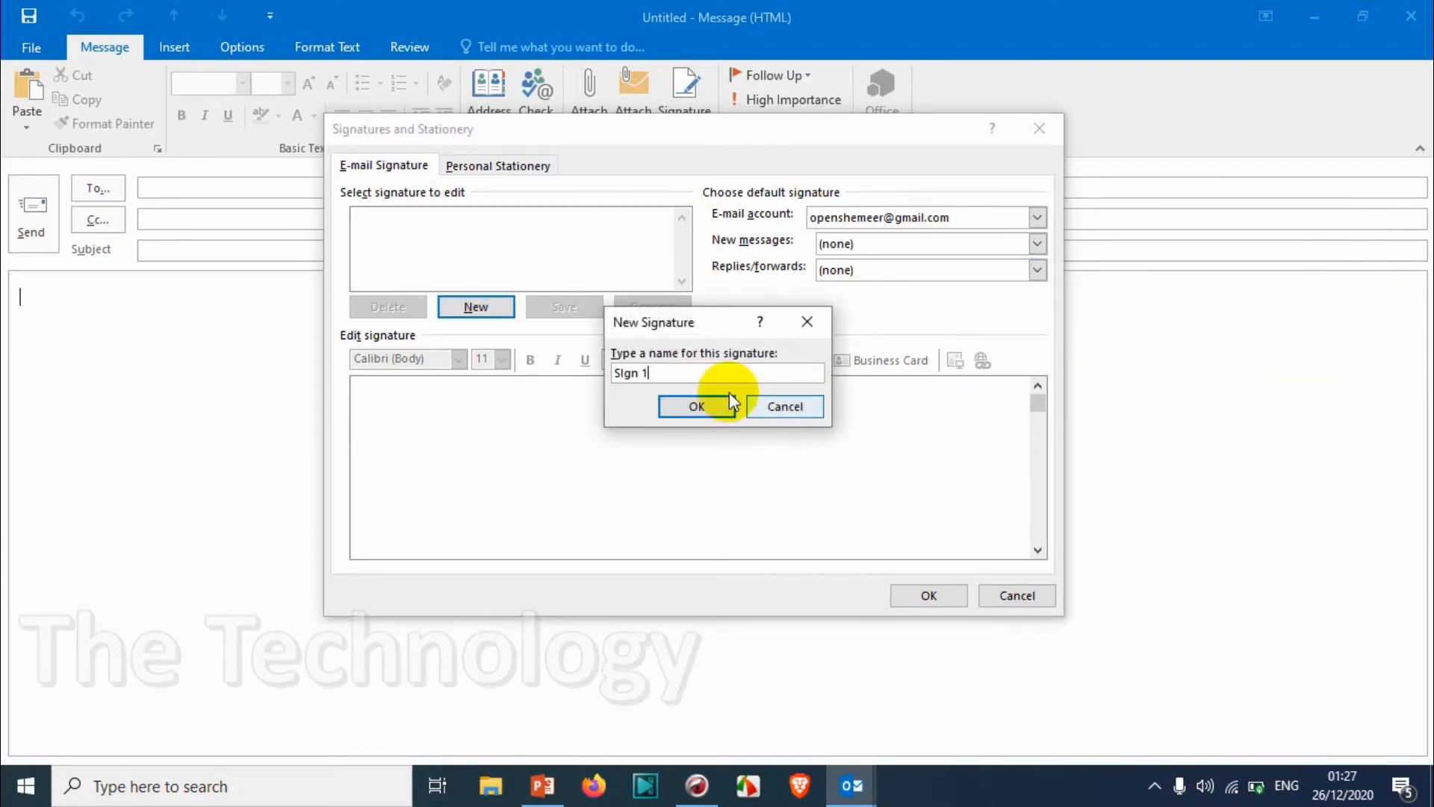
click(662, 411)
text(Muhammed)
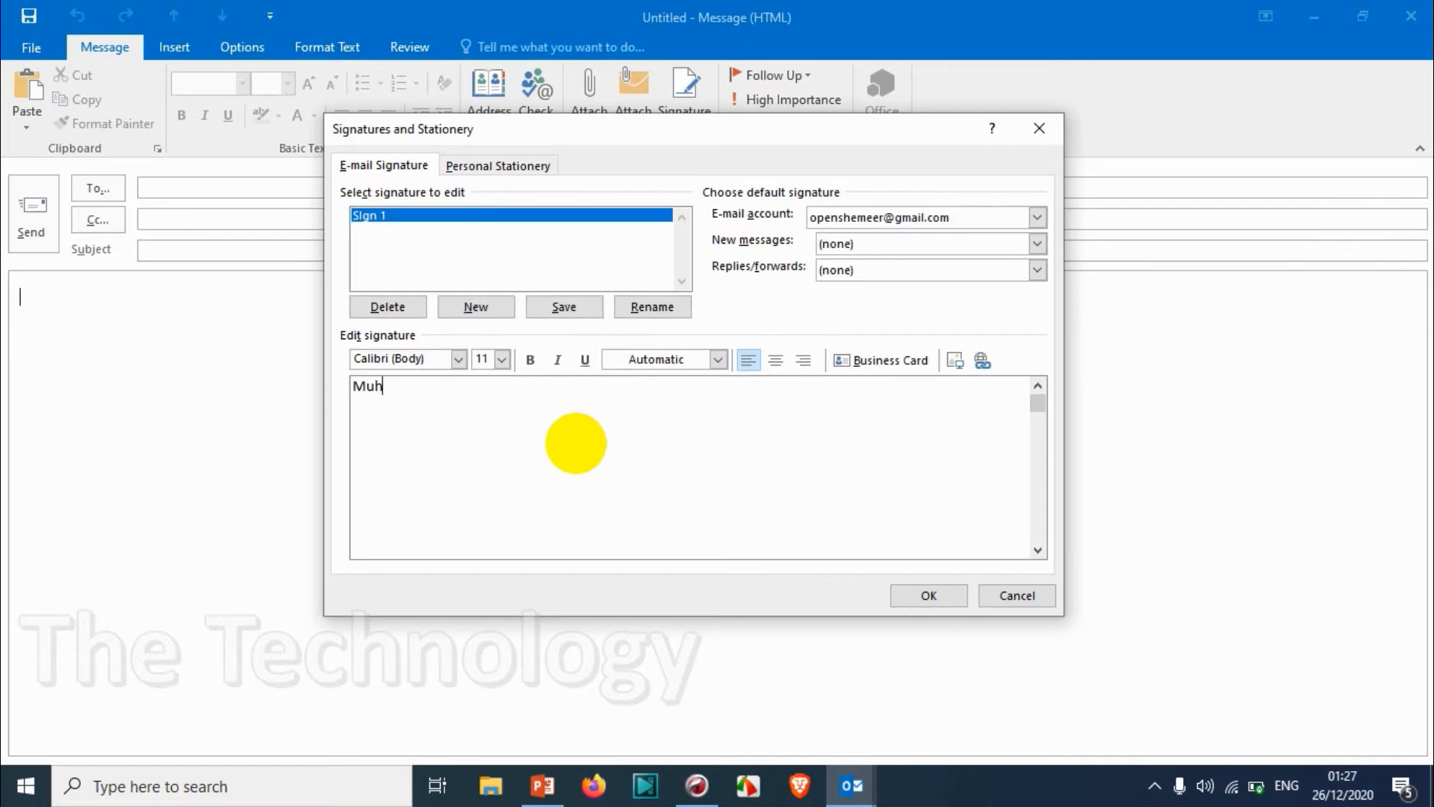
key(BackSpace)
key(BackSpace)
key(BackSpace)
key(BackSpace)
key(BackSpace)
key(BackSpace)
key(BackSpace)
key(BackSpace)
key(BackSpace)
- Write the signature text on three lines: "Best Regards,", the sender's full name, and "Dubai UAE"
text(Best Regards,)
key(Return)
text(Muhammed SHeme)
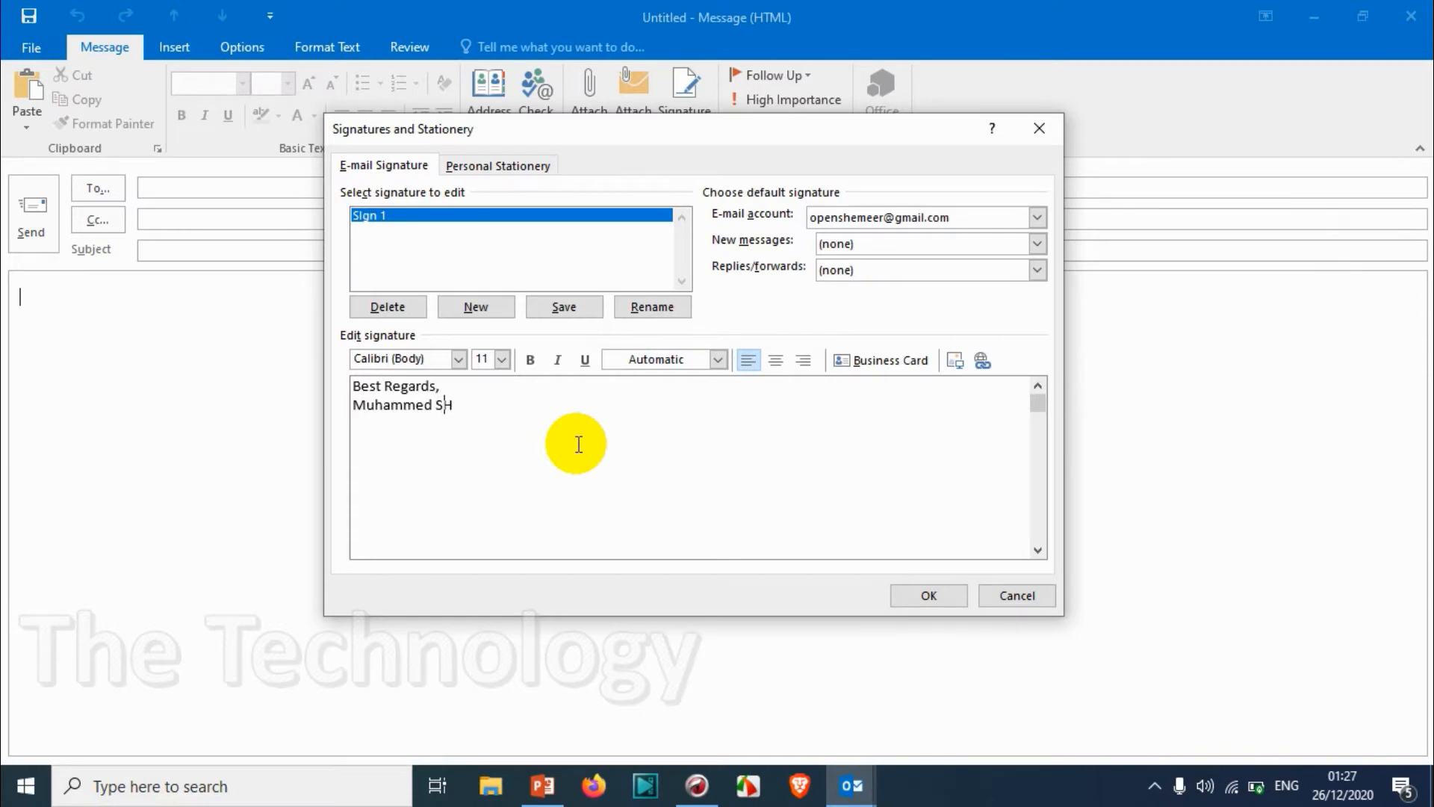
key(BackSpace)
key(BackSpace)
key(BackSpace)
key(BackSpace)
text(hemeer )
text(Dubai UAE)
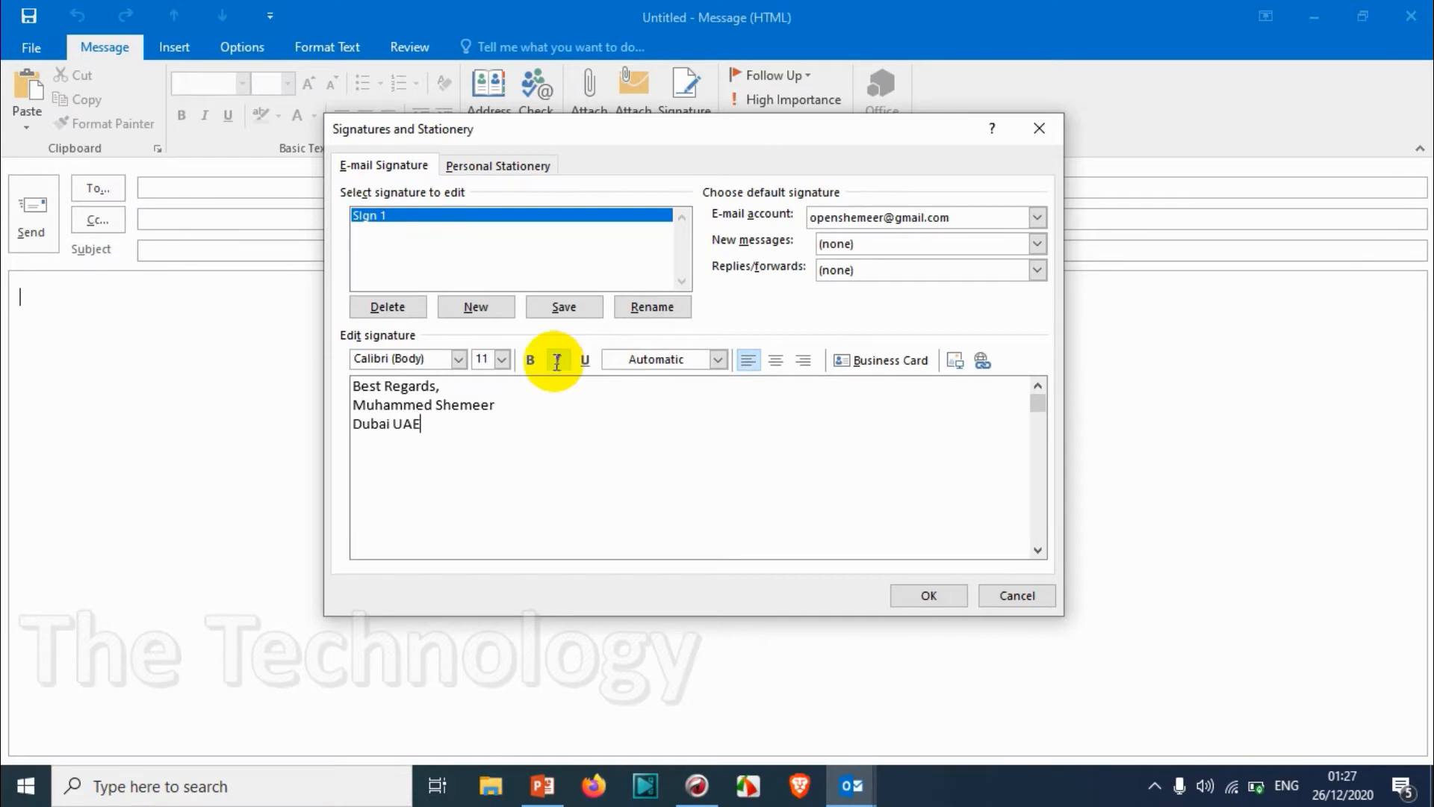
click(403, 425)
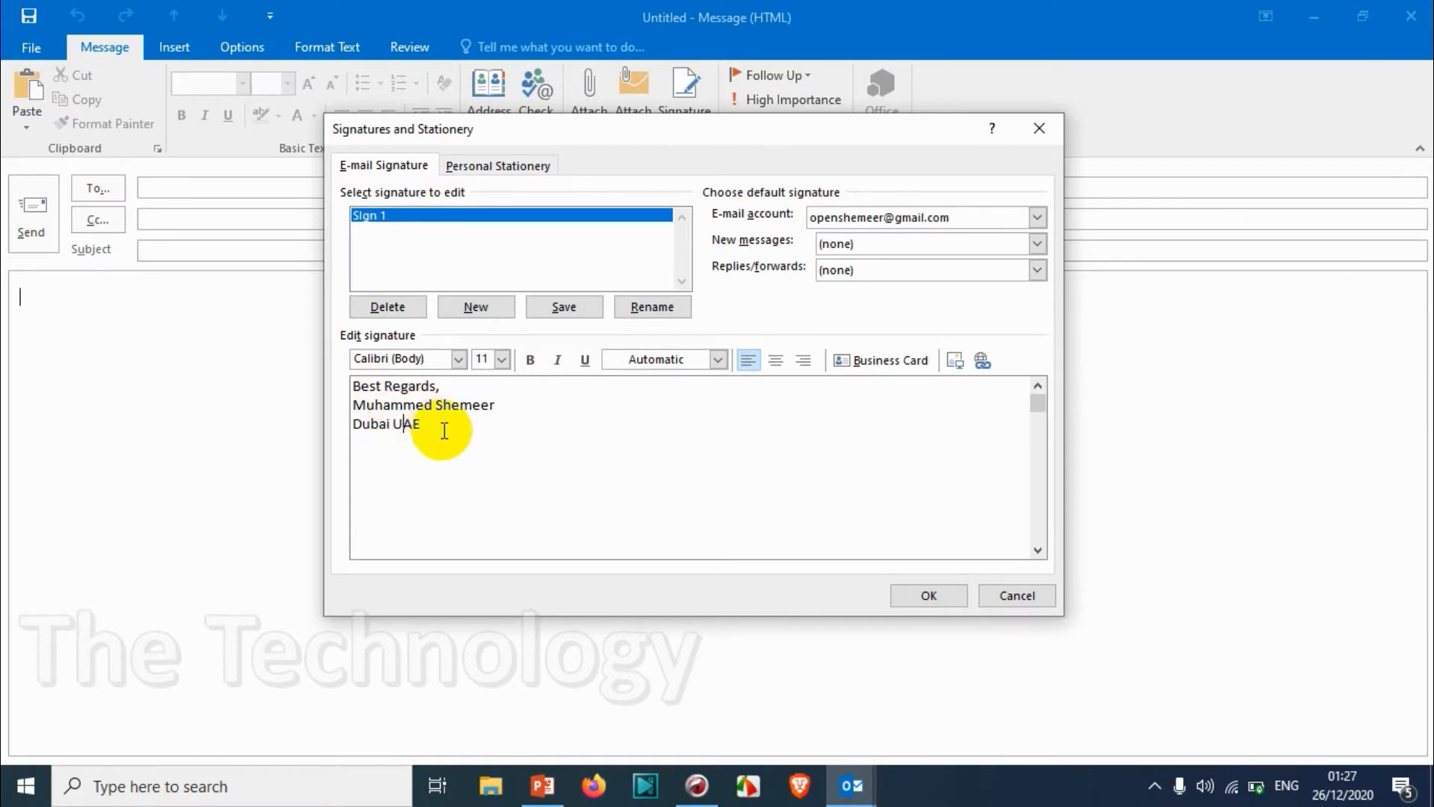
click(438, 431)
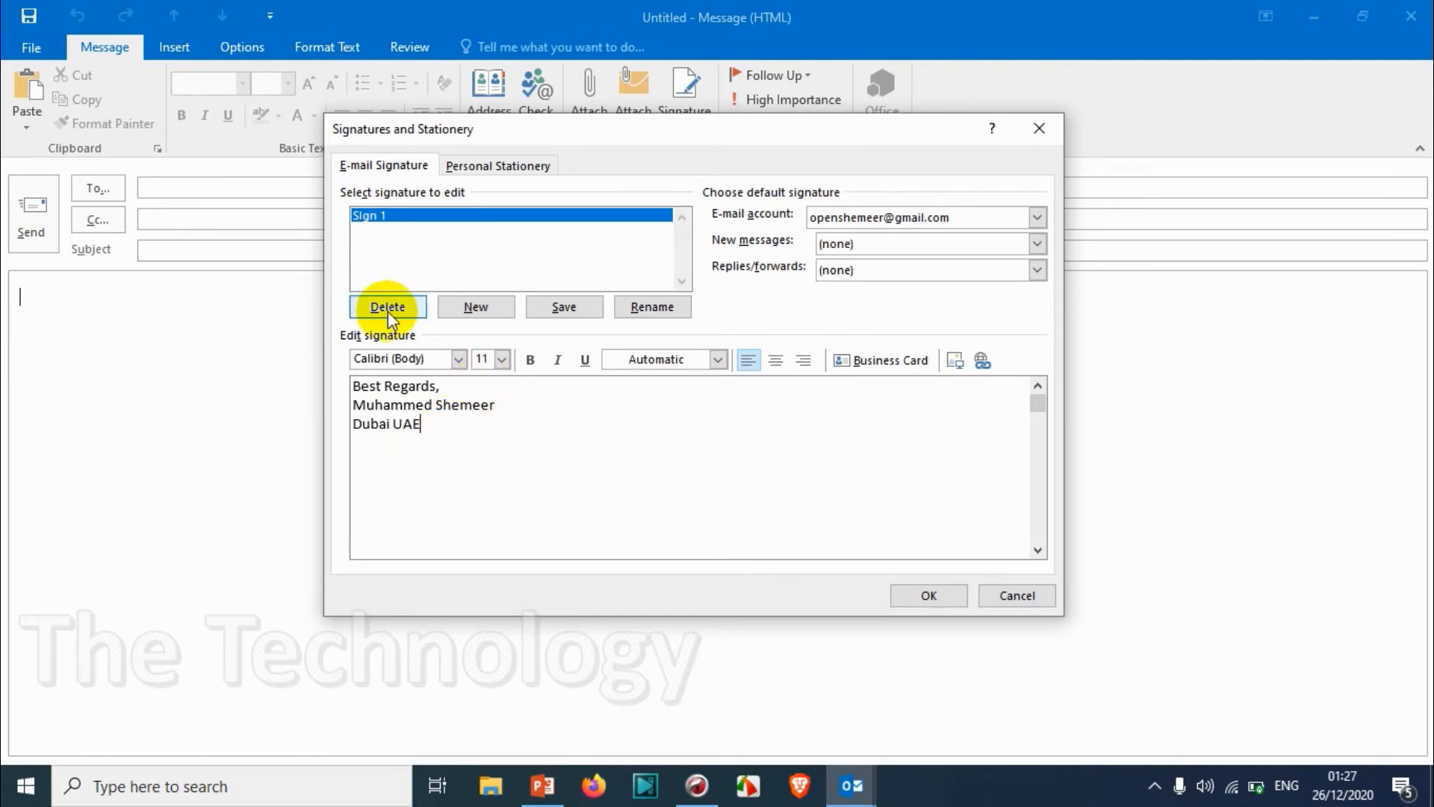
- Format all three lines of the signature in the Algerian font at size 20
mouse_move(423, 426)
mouse_down()
mouse_move(332, 403)
mouse_move(336, 362)
mouse_move(439, 364)
mouse_up()
click(459, 359)
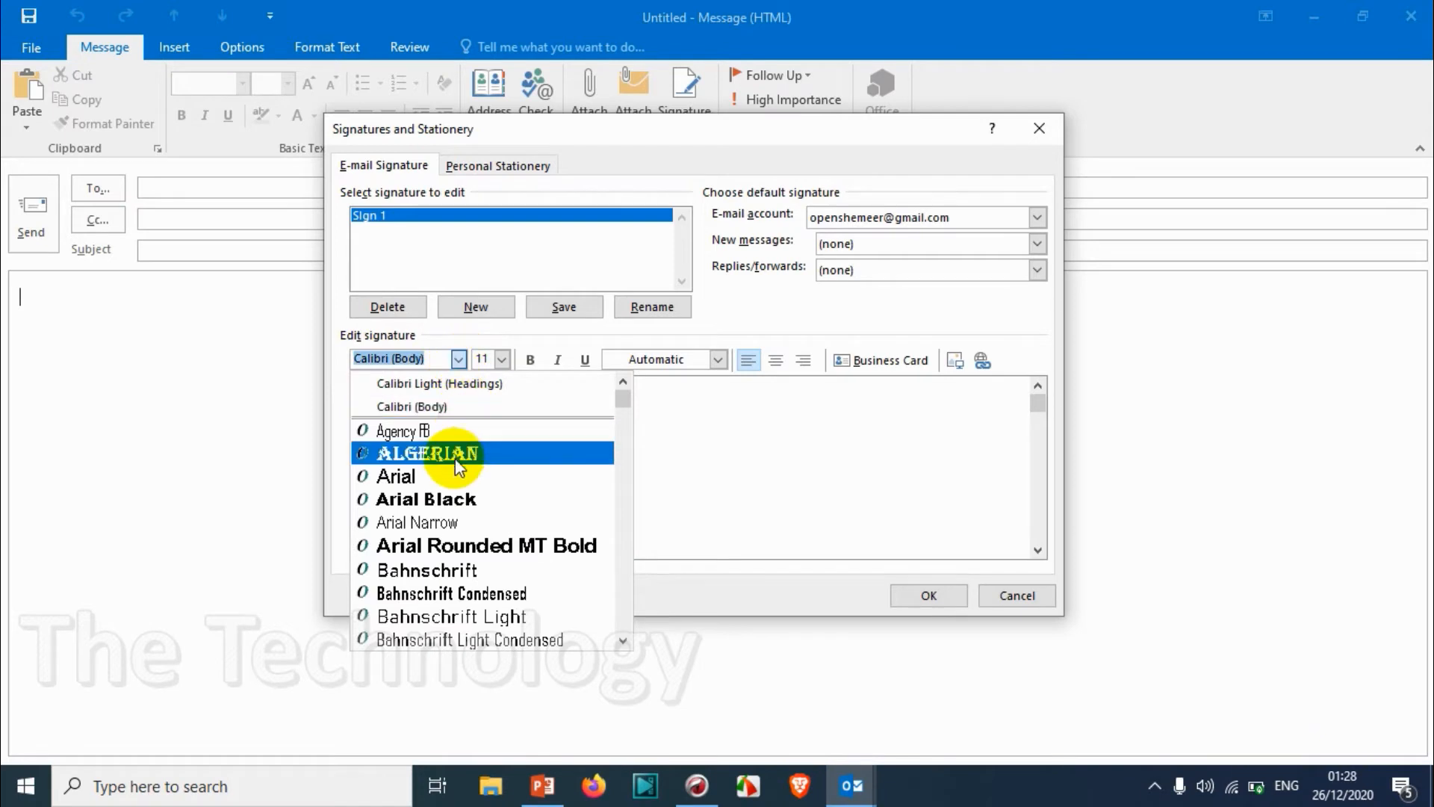
click(458, 439)
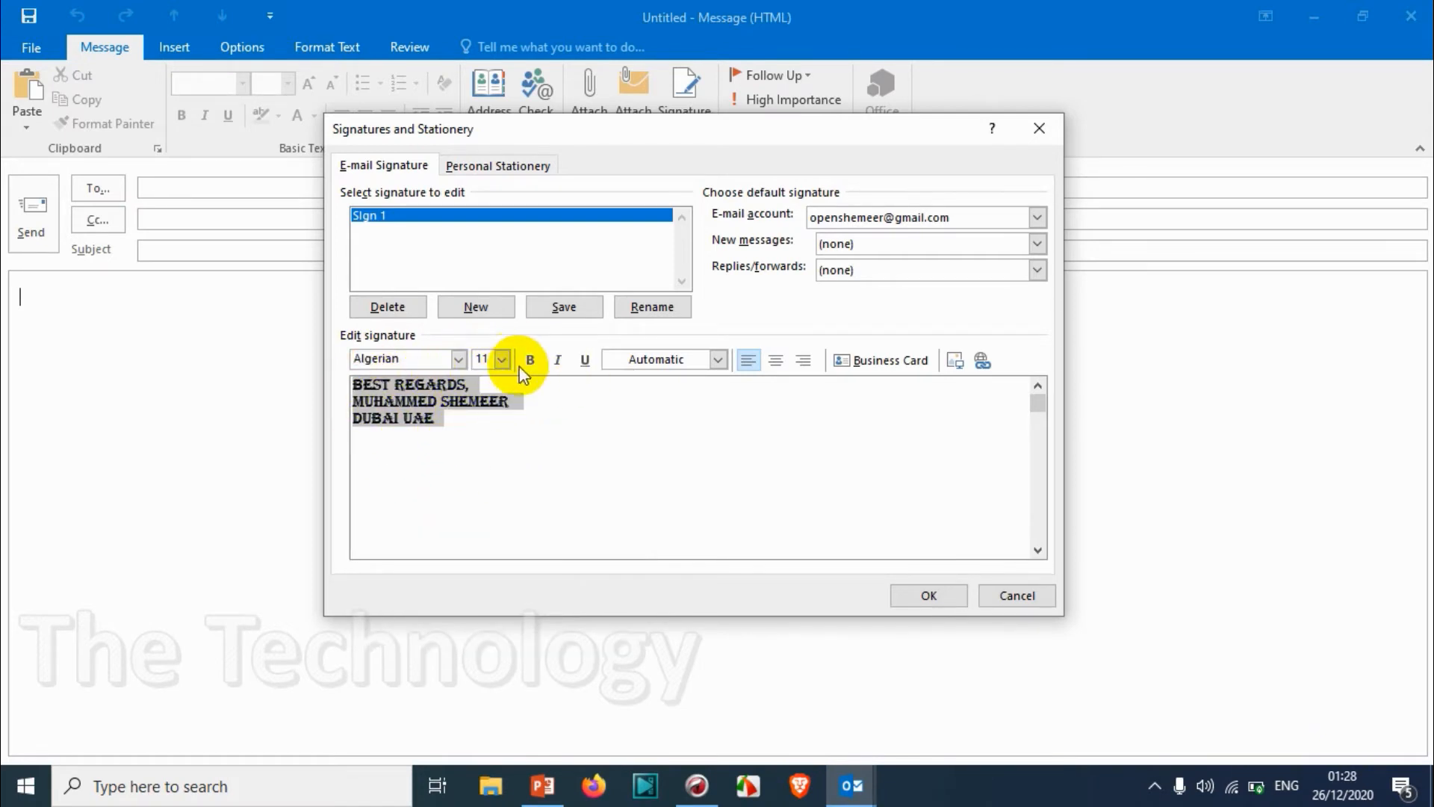
click(502, 360)
click(487, 455)
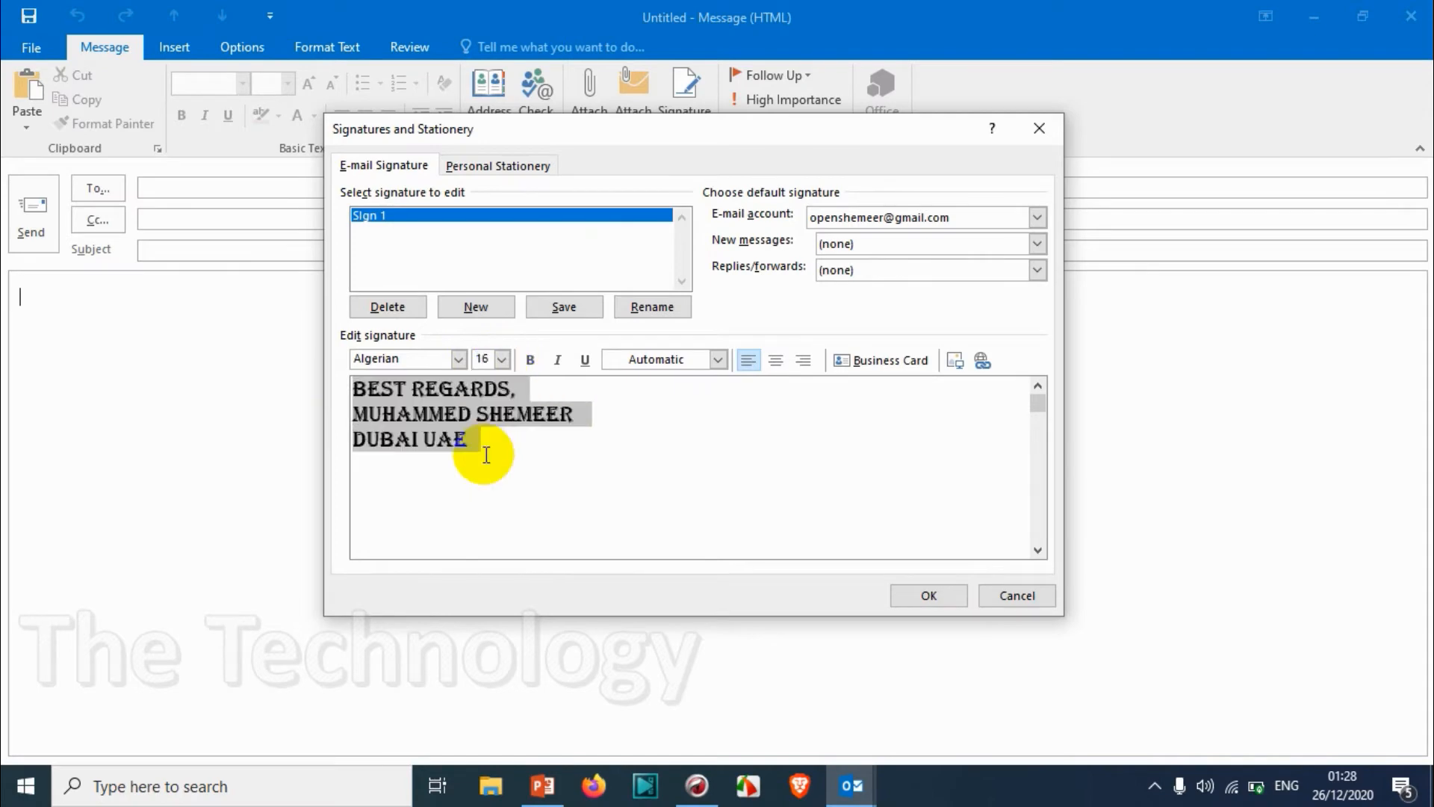
click(501, 359)
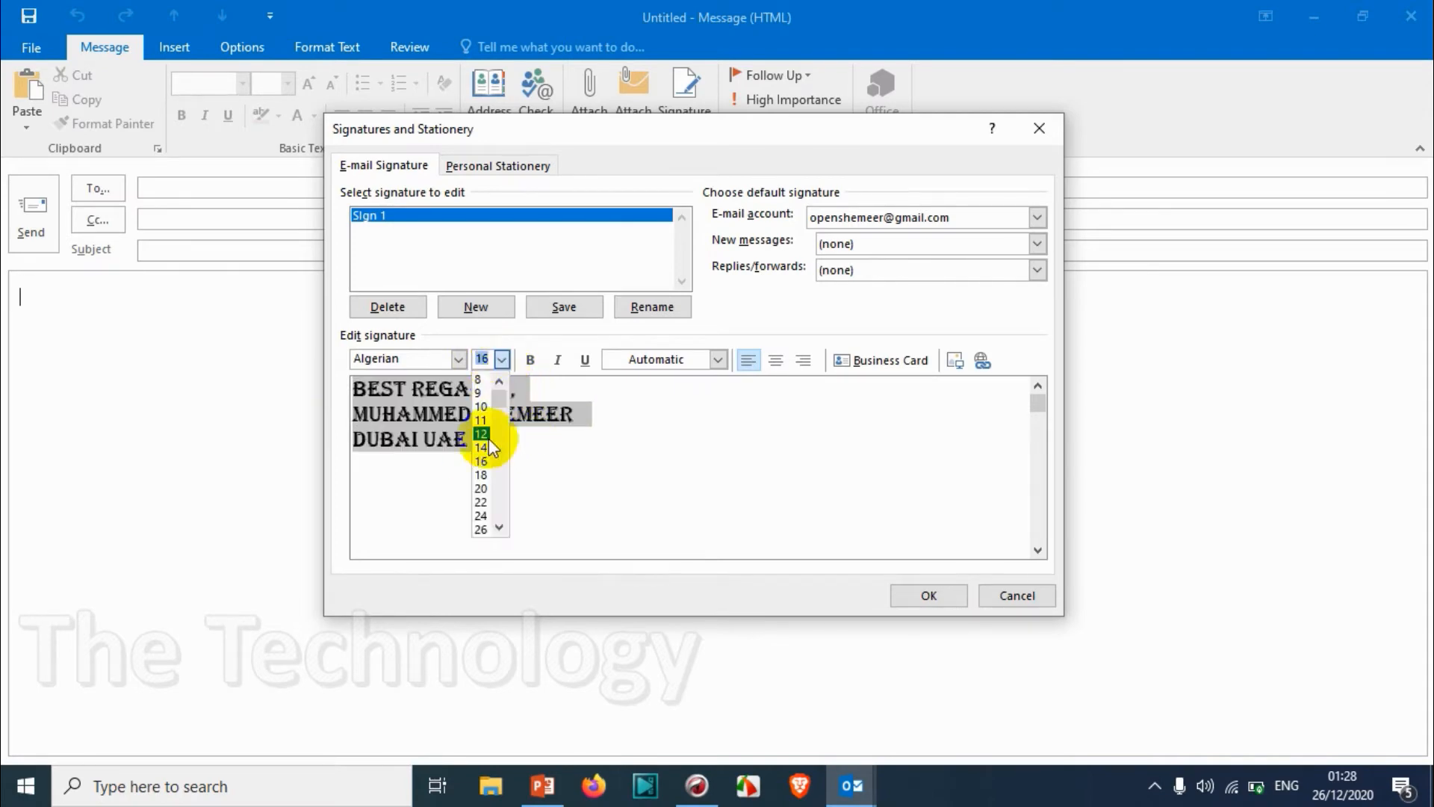
click(481, 489)
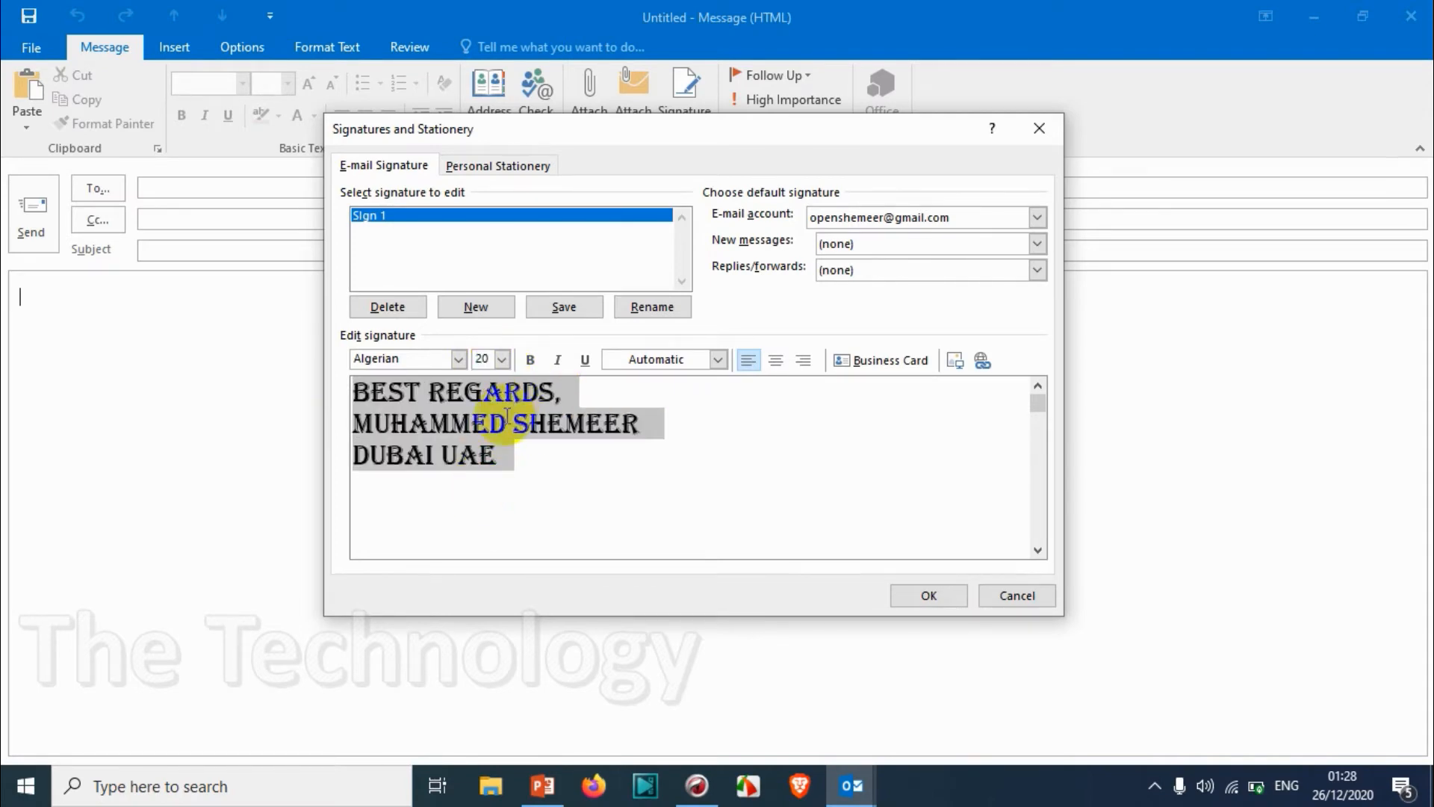
- Colour the whole signature text red and make it bold and italic
click(716, 363)
click(635, 547)
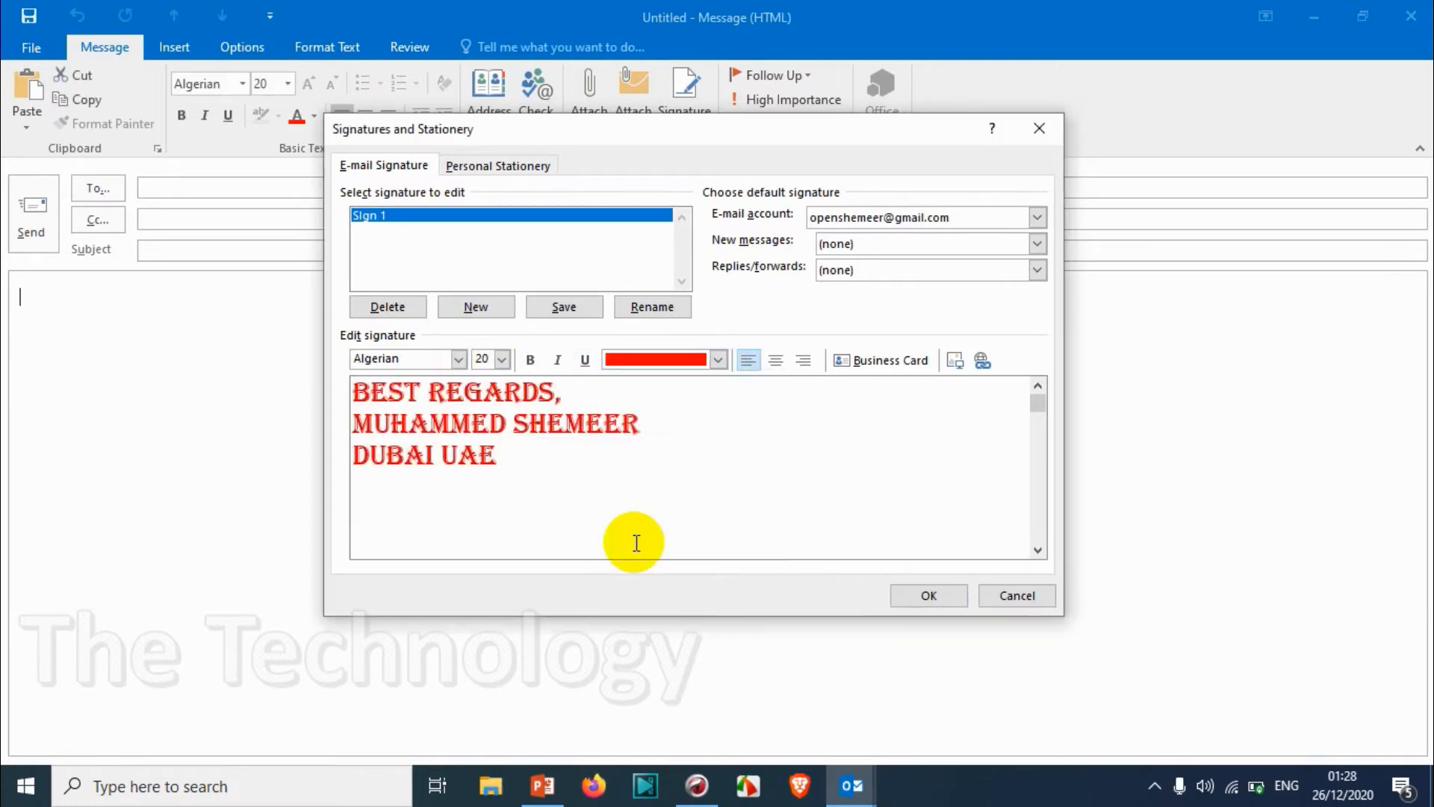
key(ctrl+a)
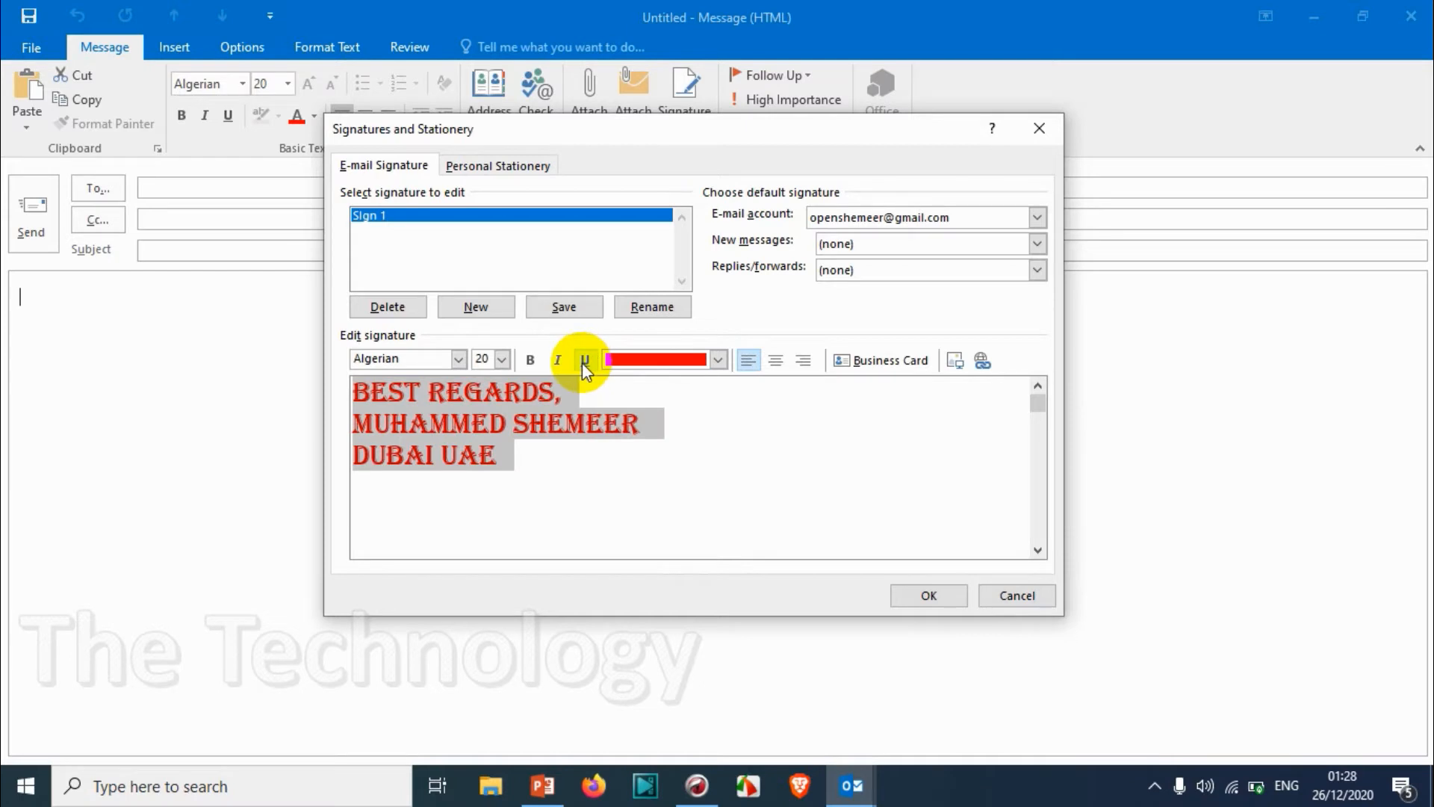
click(531, 360)
click(558, 360)
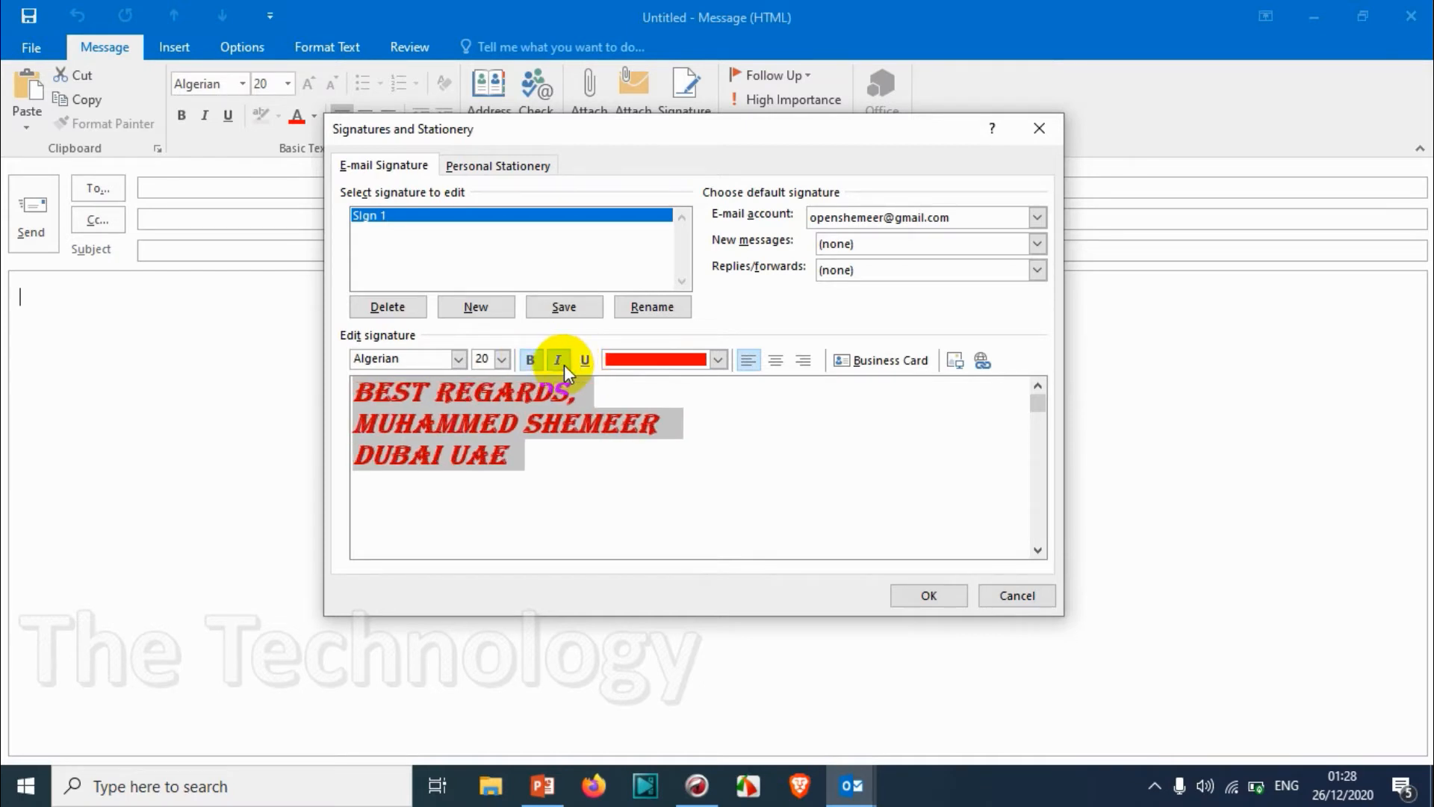
click(576, 455)
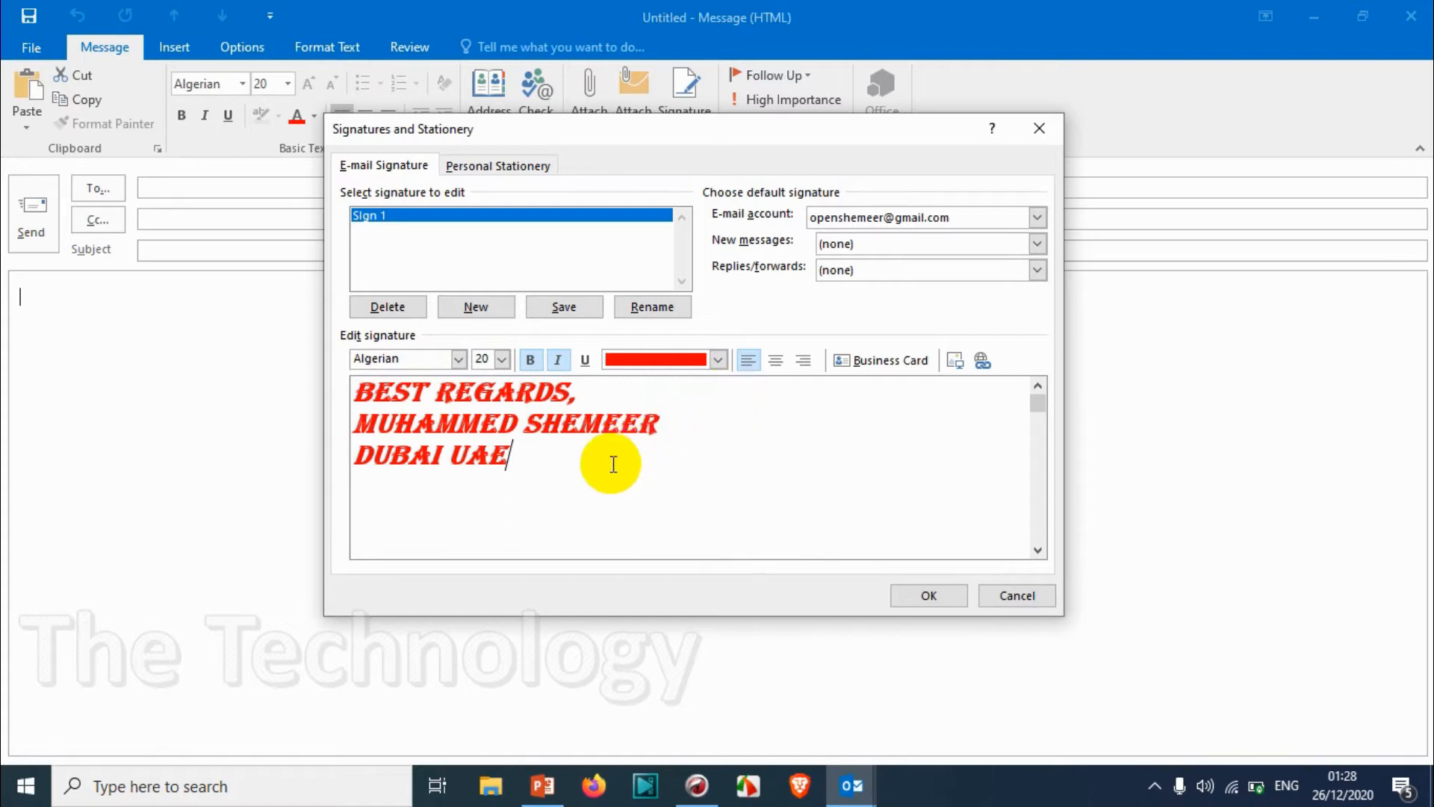
- Try centred and right alignment on the whole signature text and return it to left alignment
key(ctrl+a)
click(776, 360)
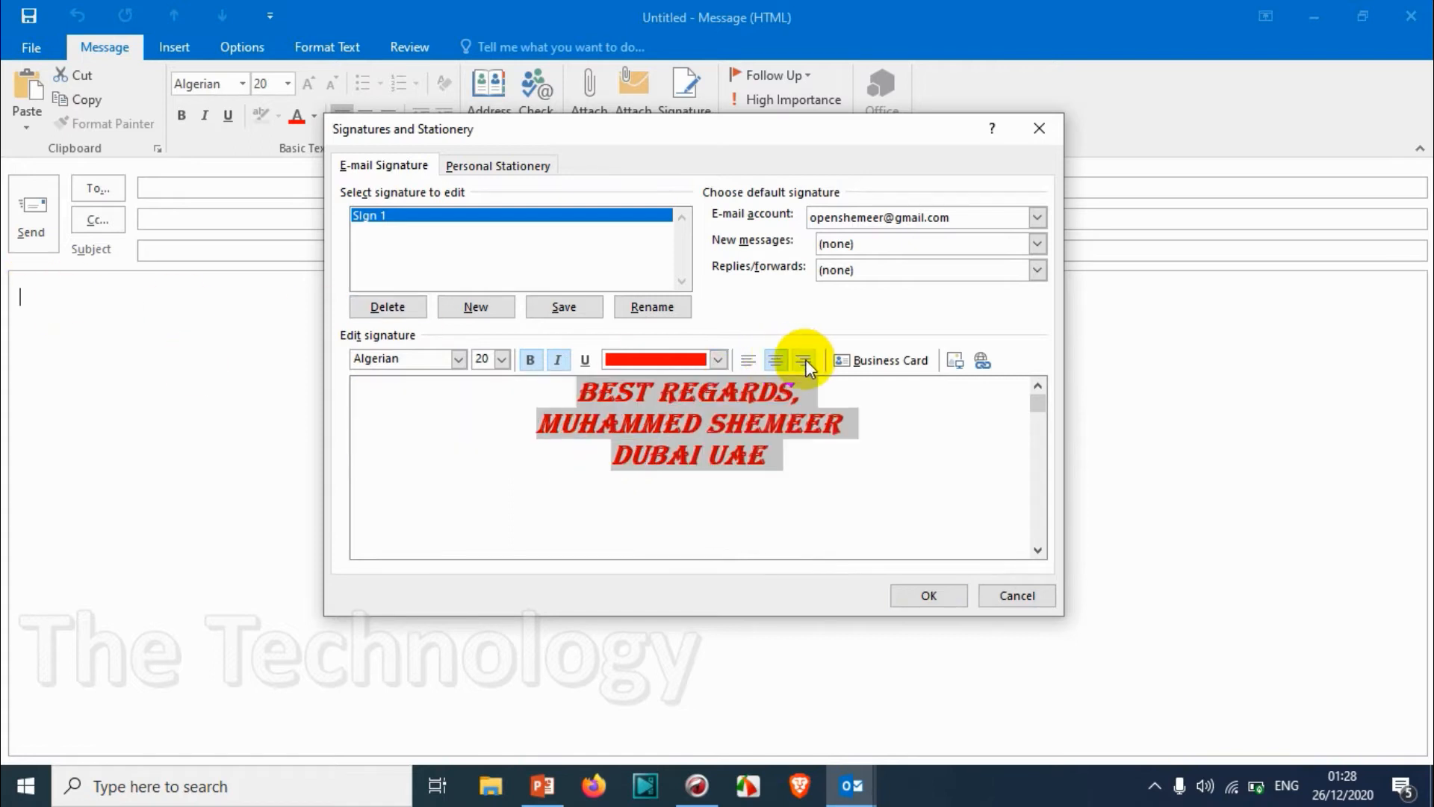
click(805, 360)
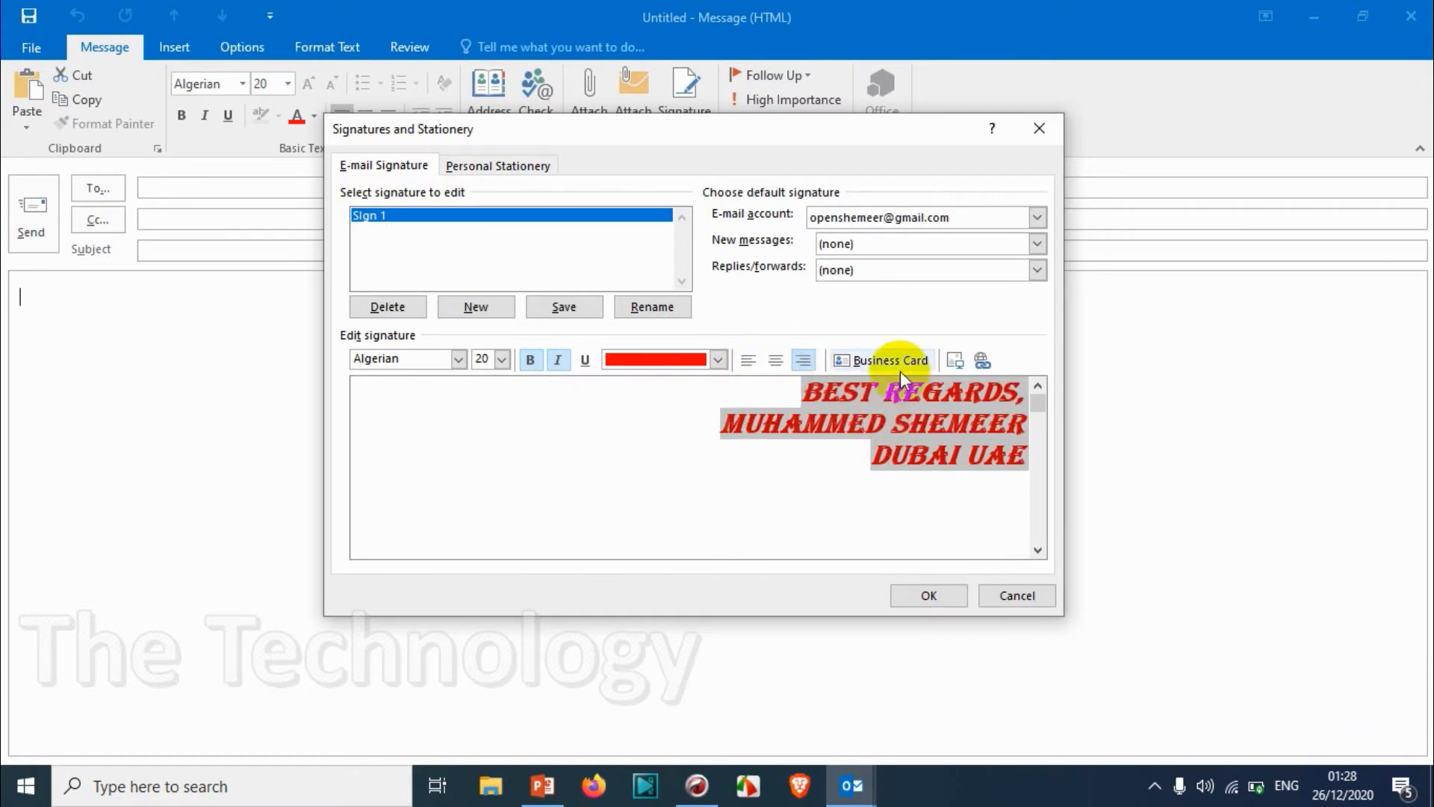
click(776, 361)
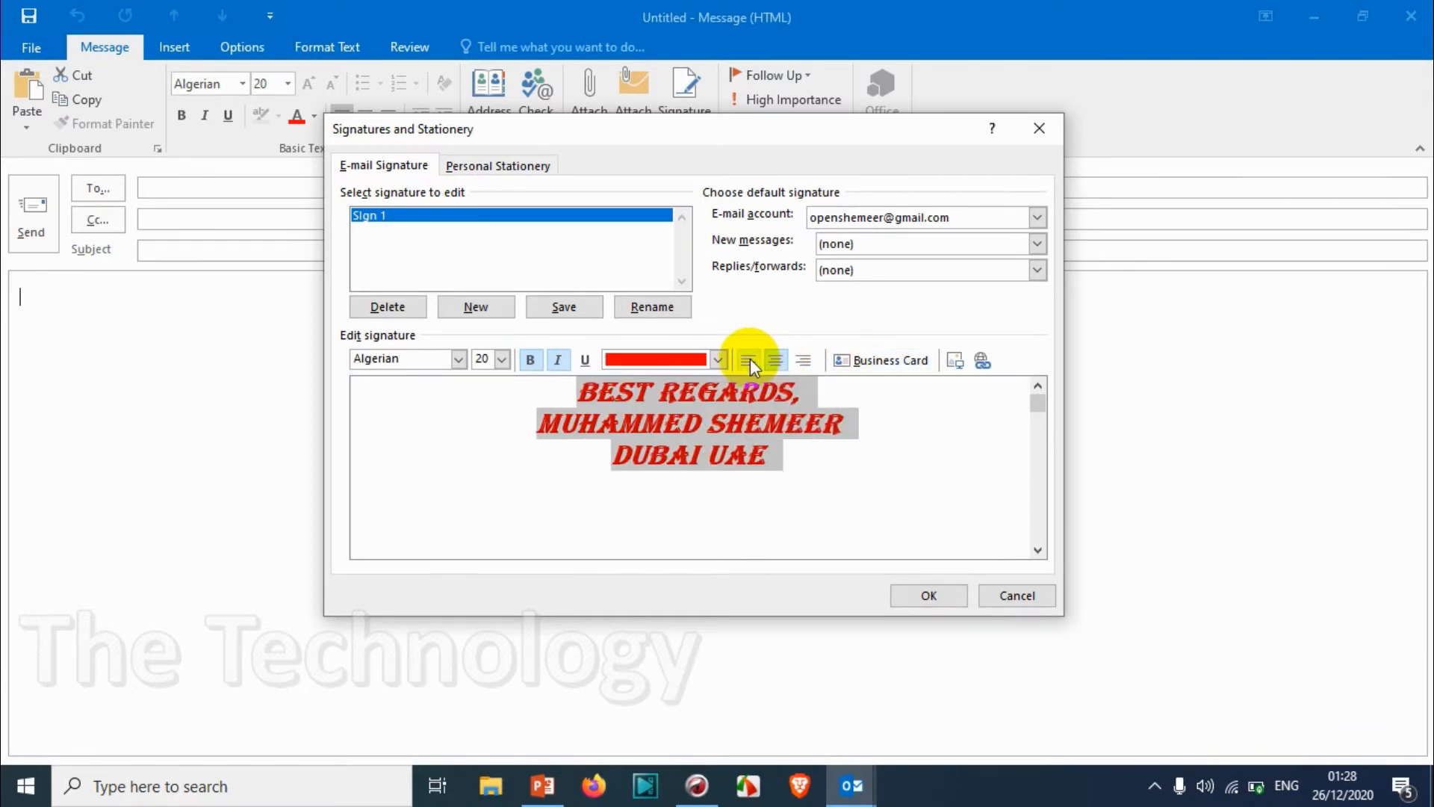
click(749, 362)
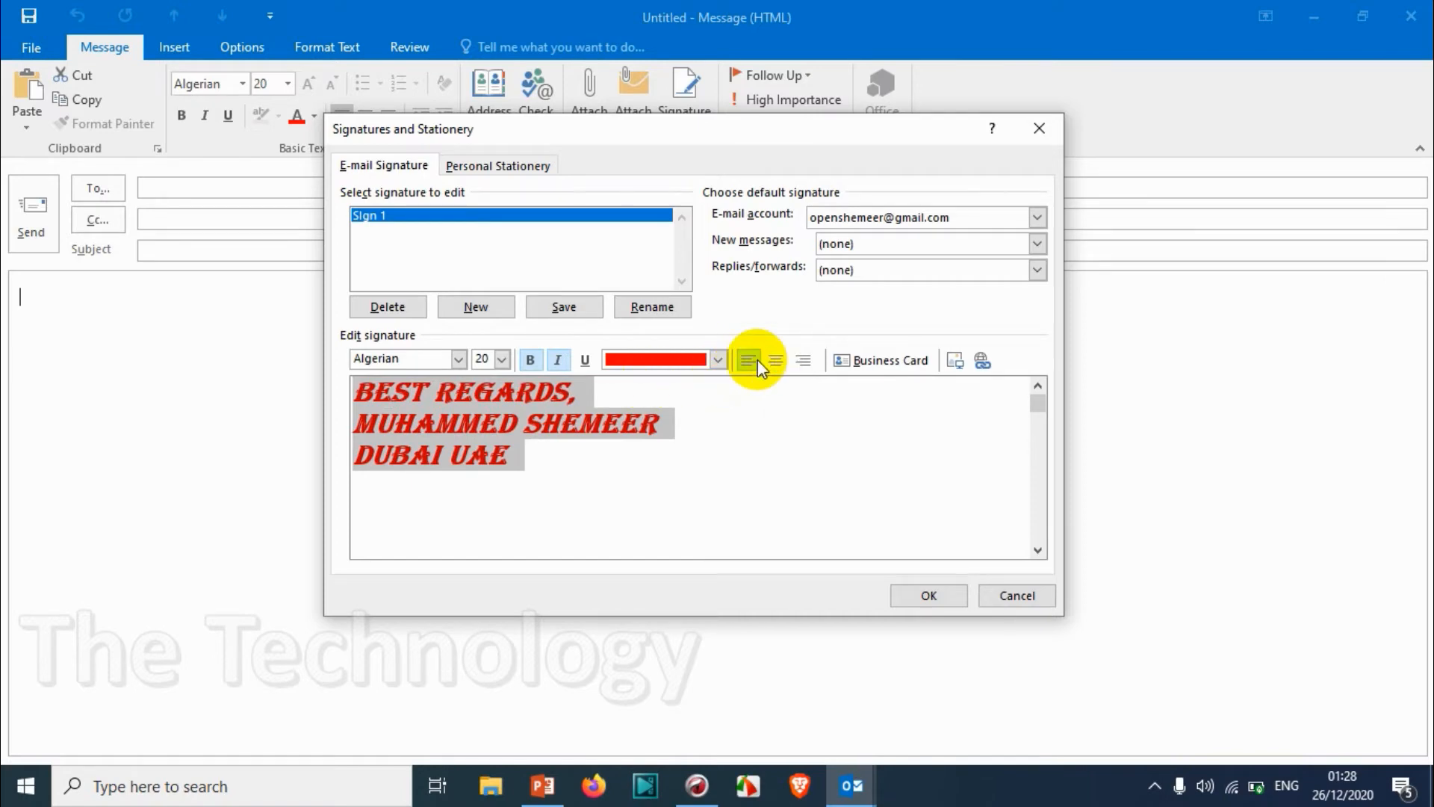
click(773, 416)
- Examine the contact folder and size options for inserting a business card, and close them without inserting one
click(841, 361)
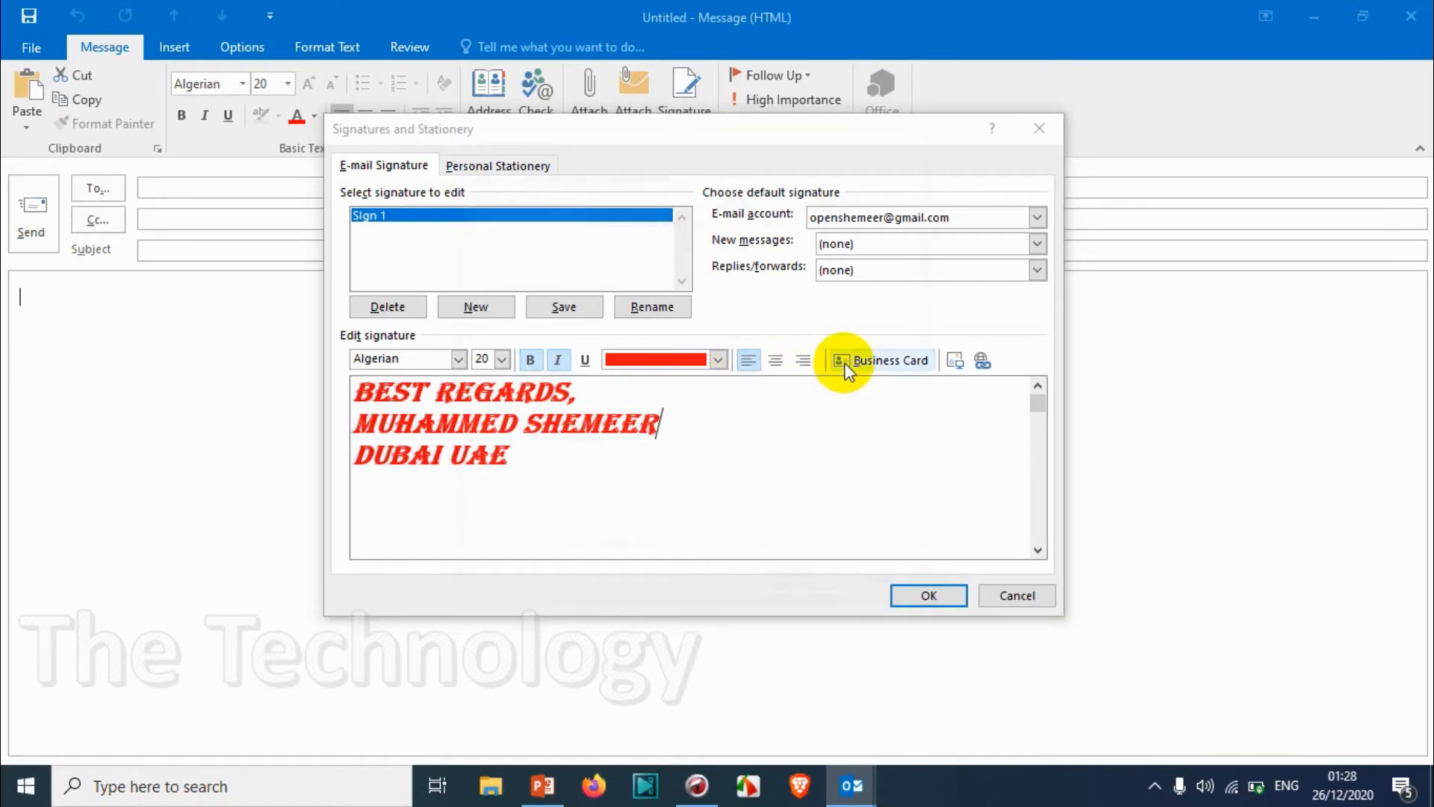
click(668, 170)
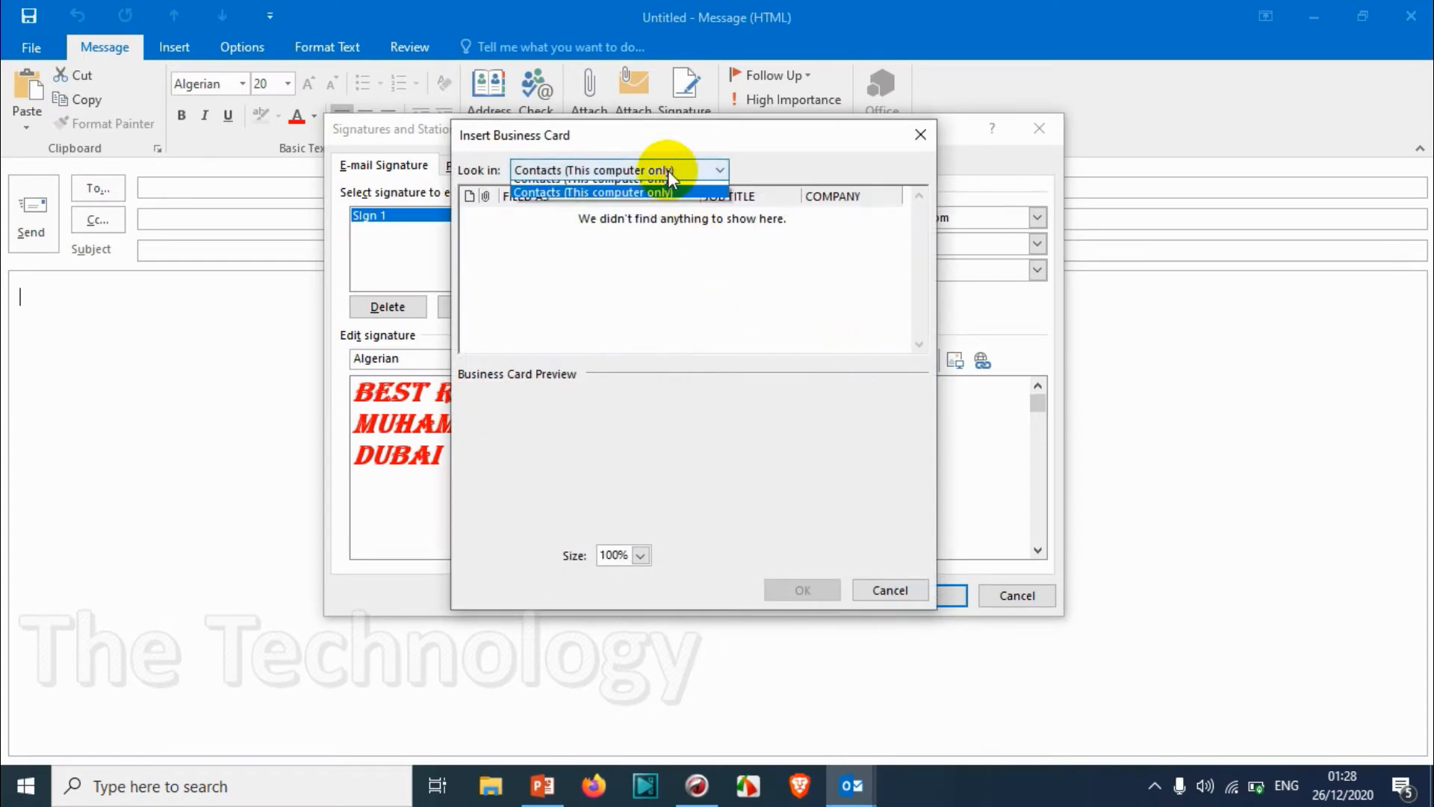
click(668, 170)
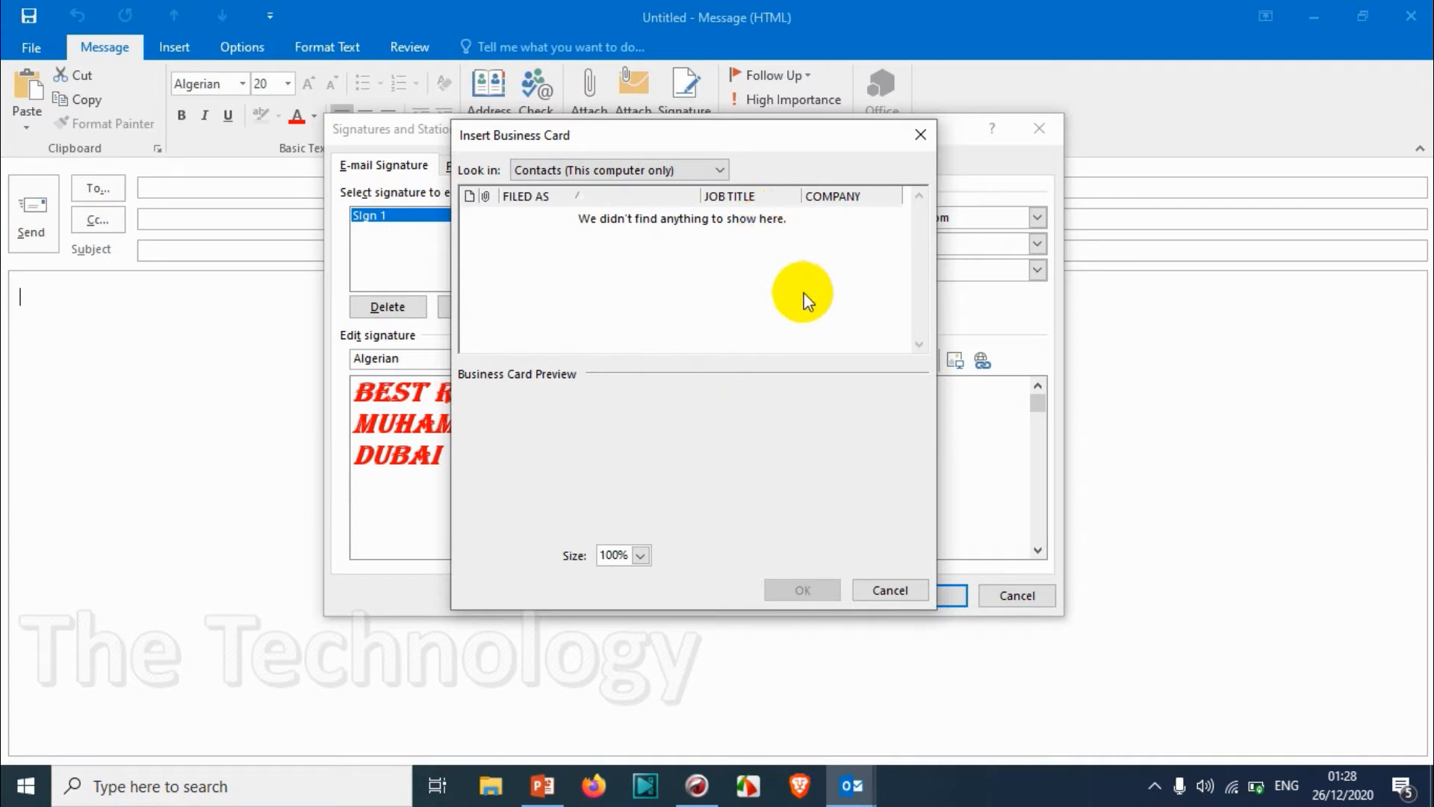
click(662, 175)
click(662, 175)
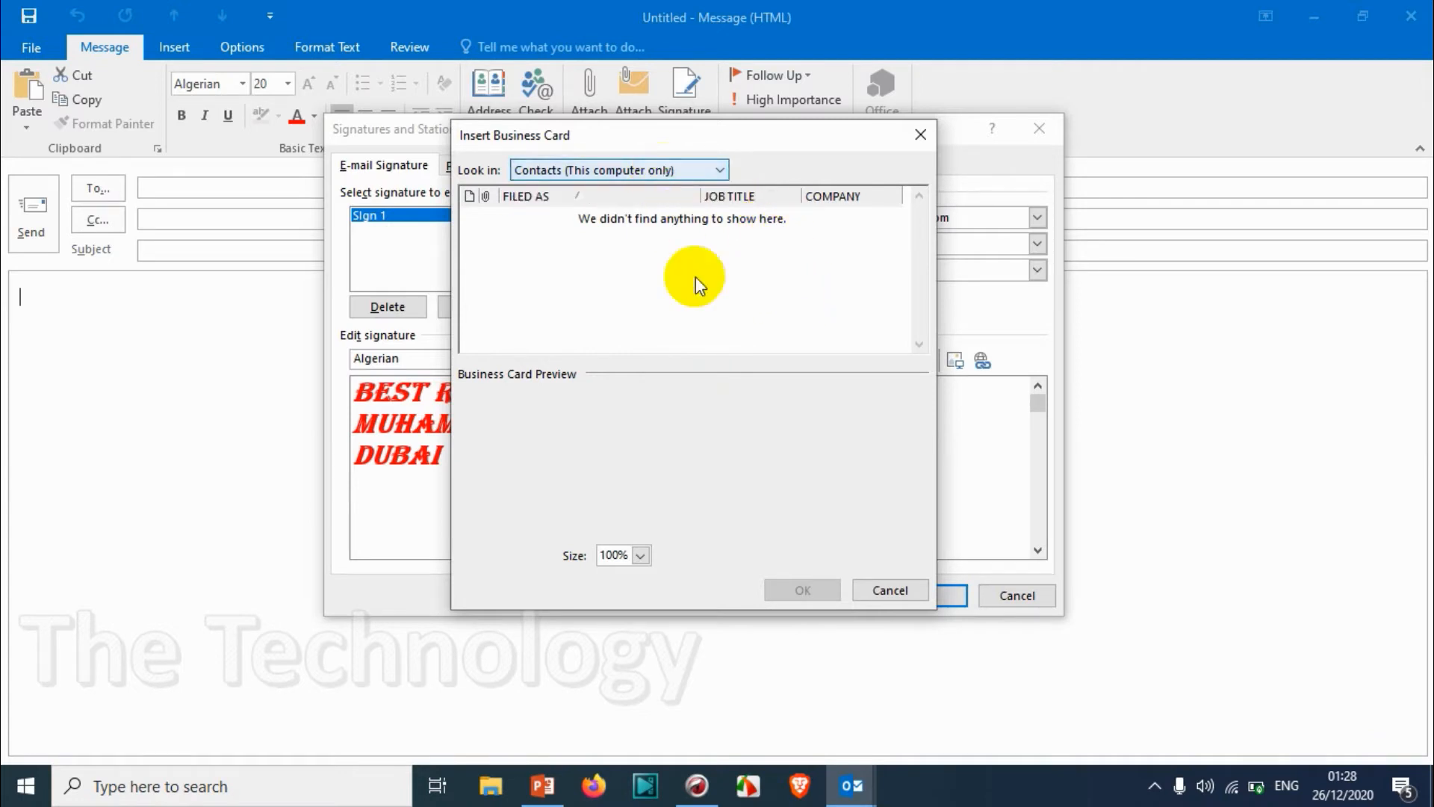
click(641, 555)
click(641, 555)
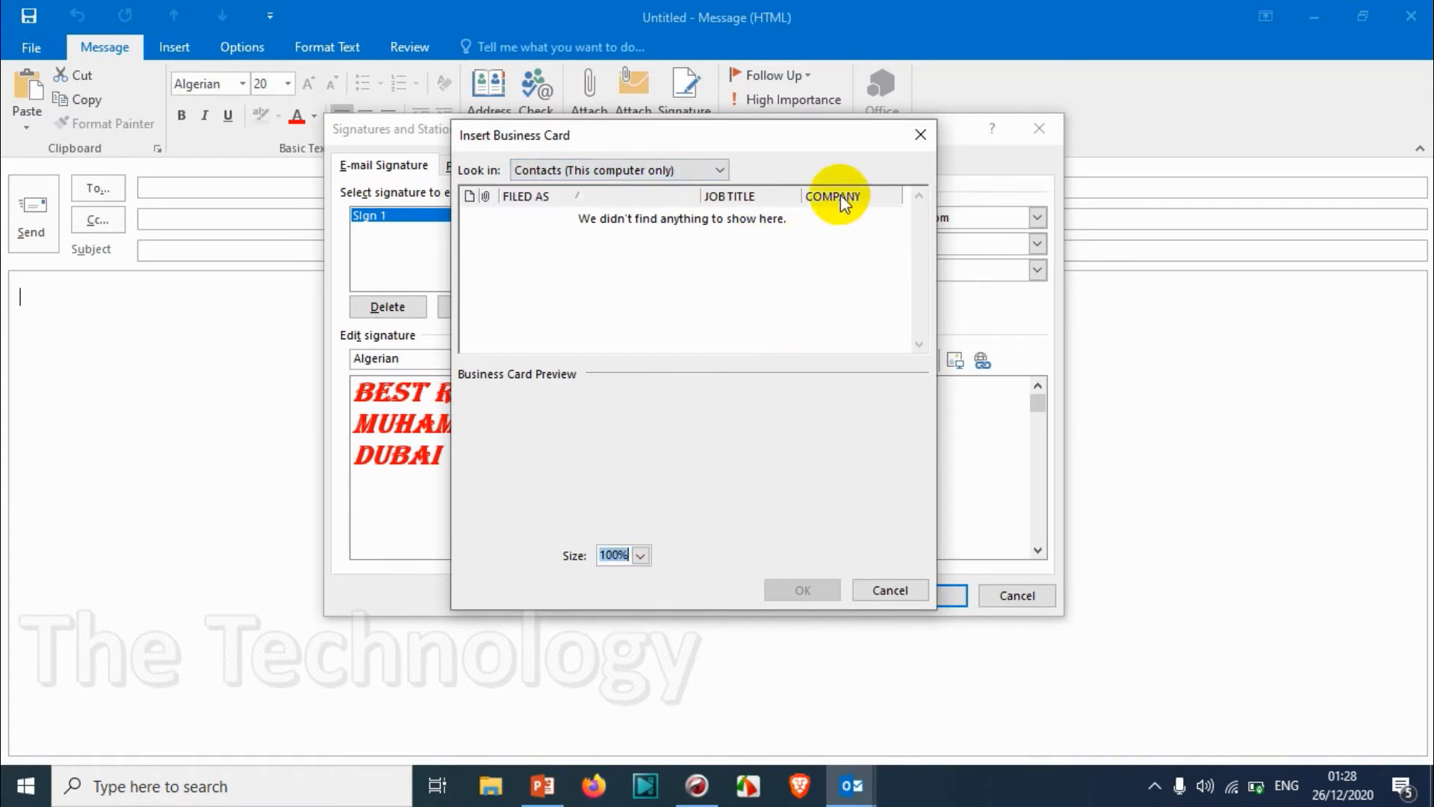
click(921, 134)
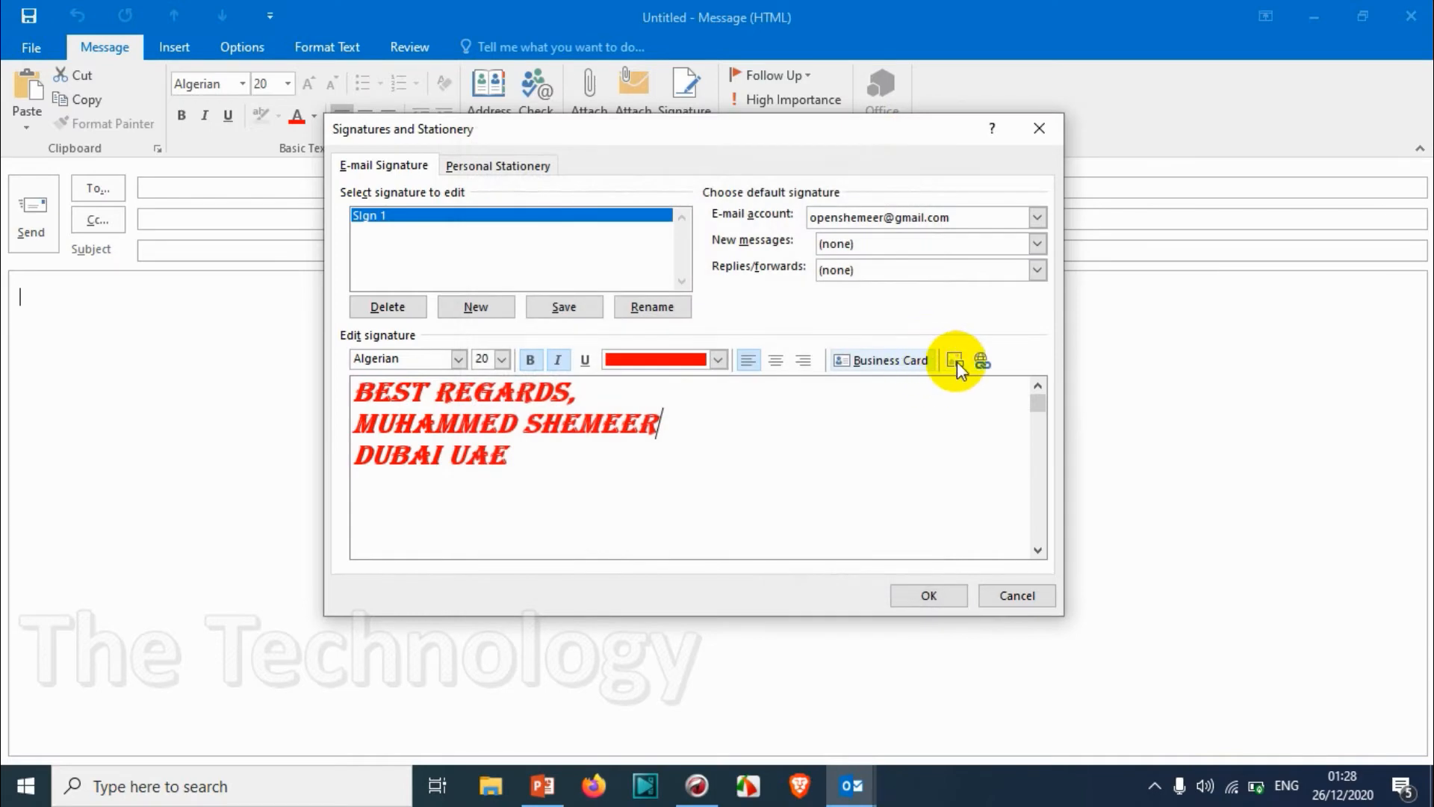
- Try inserting the linux.png picture after the signature's second line, remove it, and check the hyperlink options without adding a link
click(954, 362)
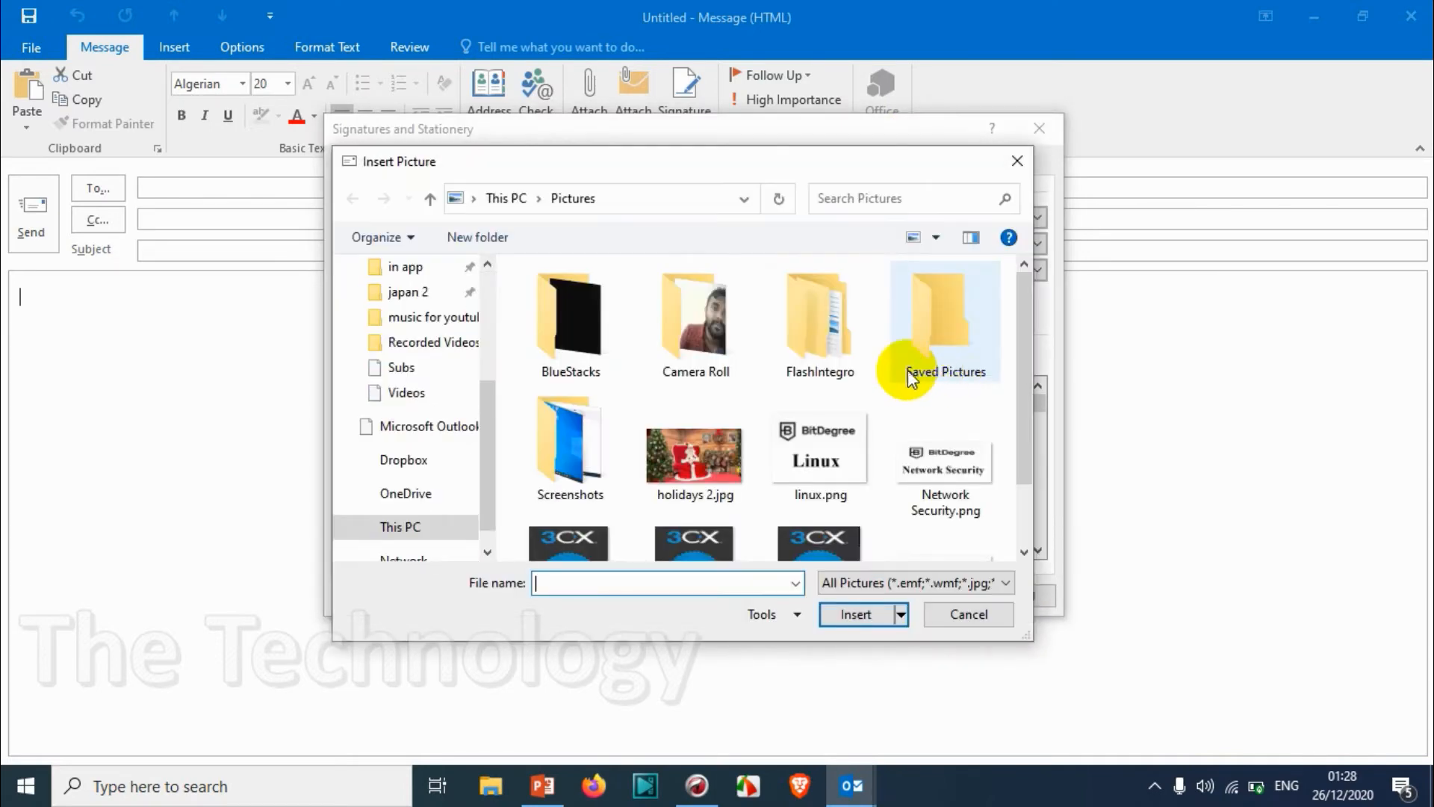
scroll(788, 441, down, 1)
scroll(837, 434, up, 1)
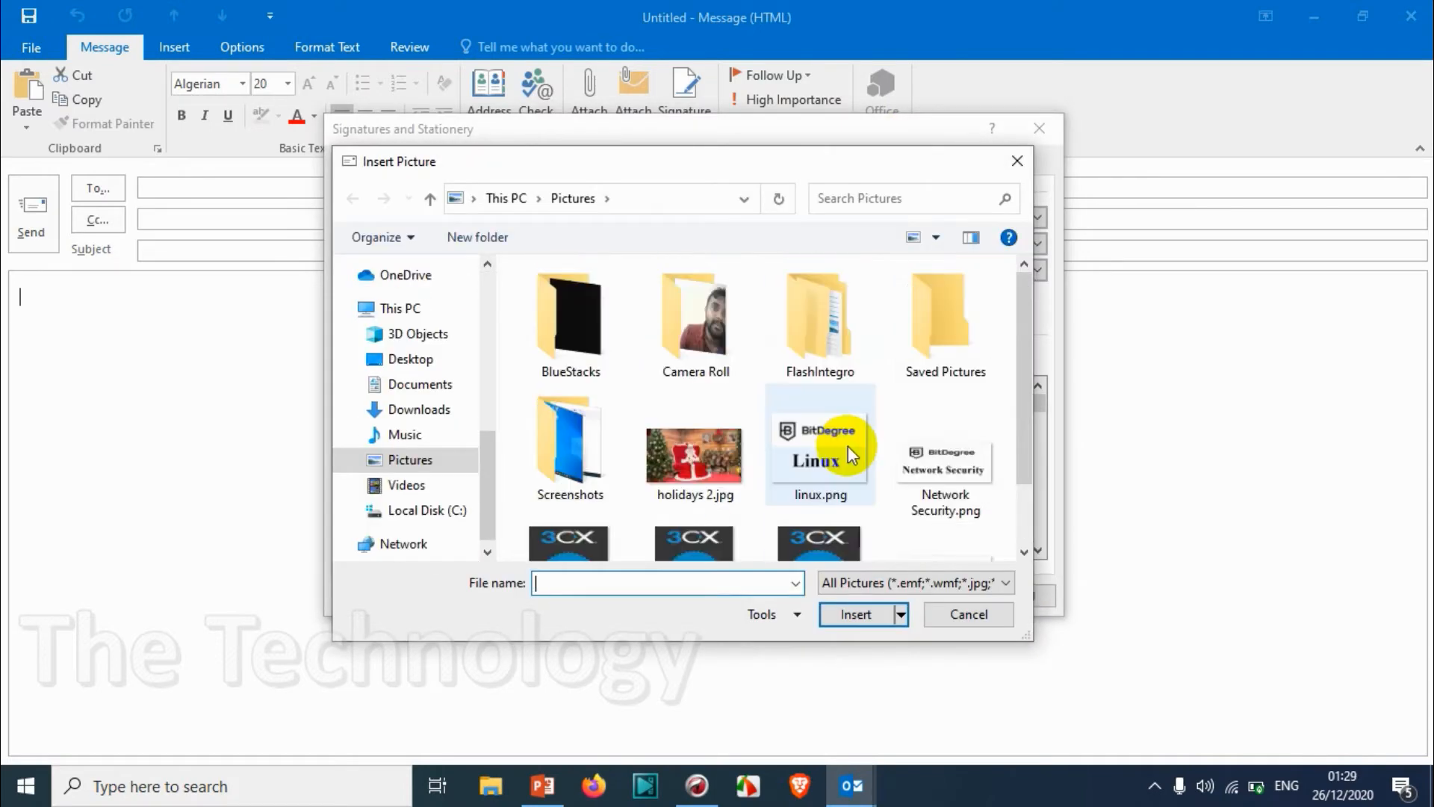
double_click(846, 451)
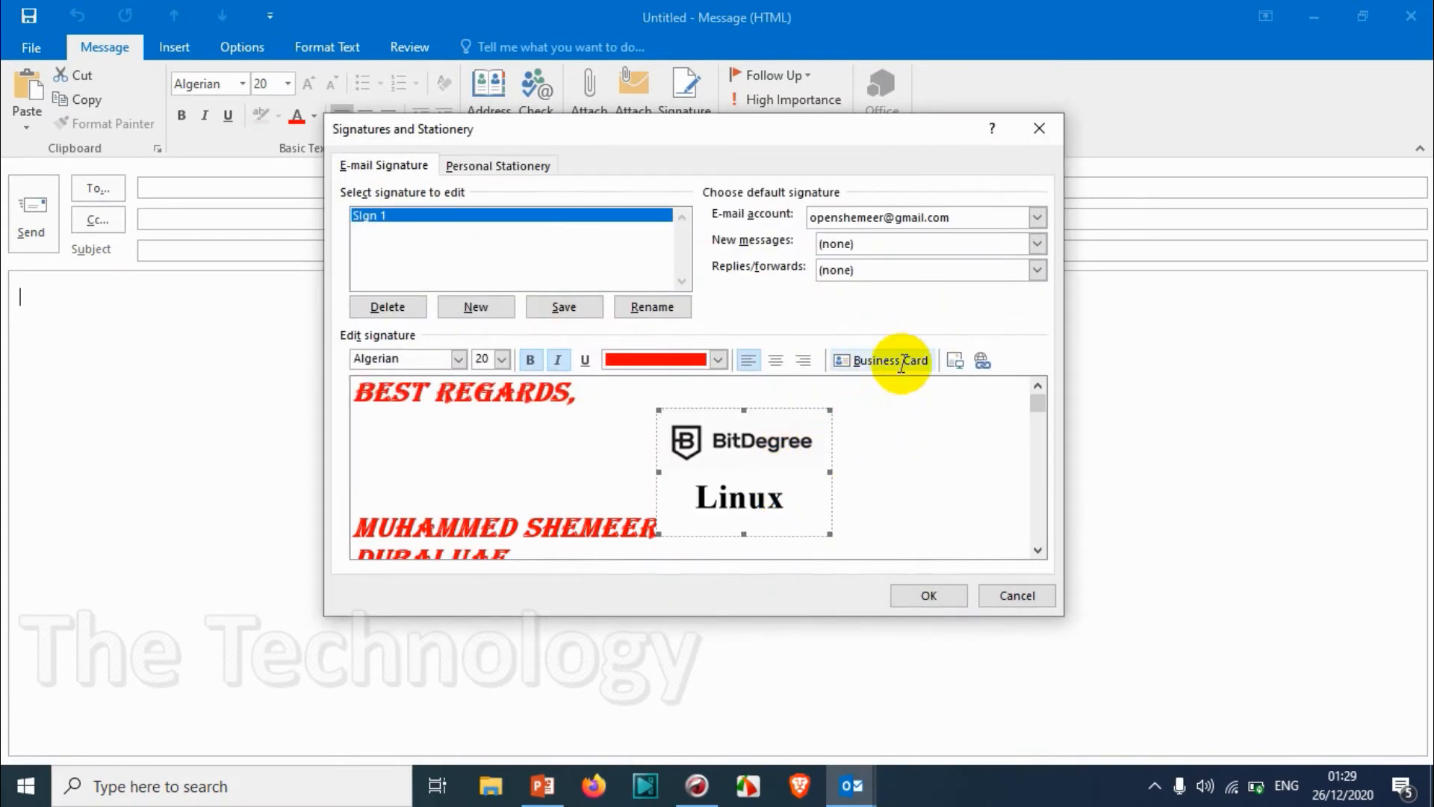
key(Delete)
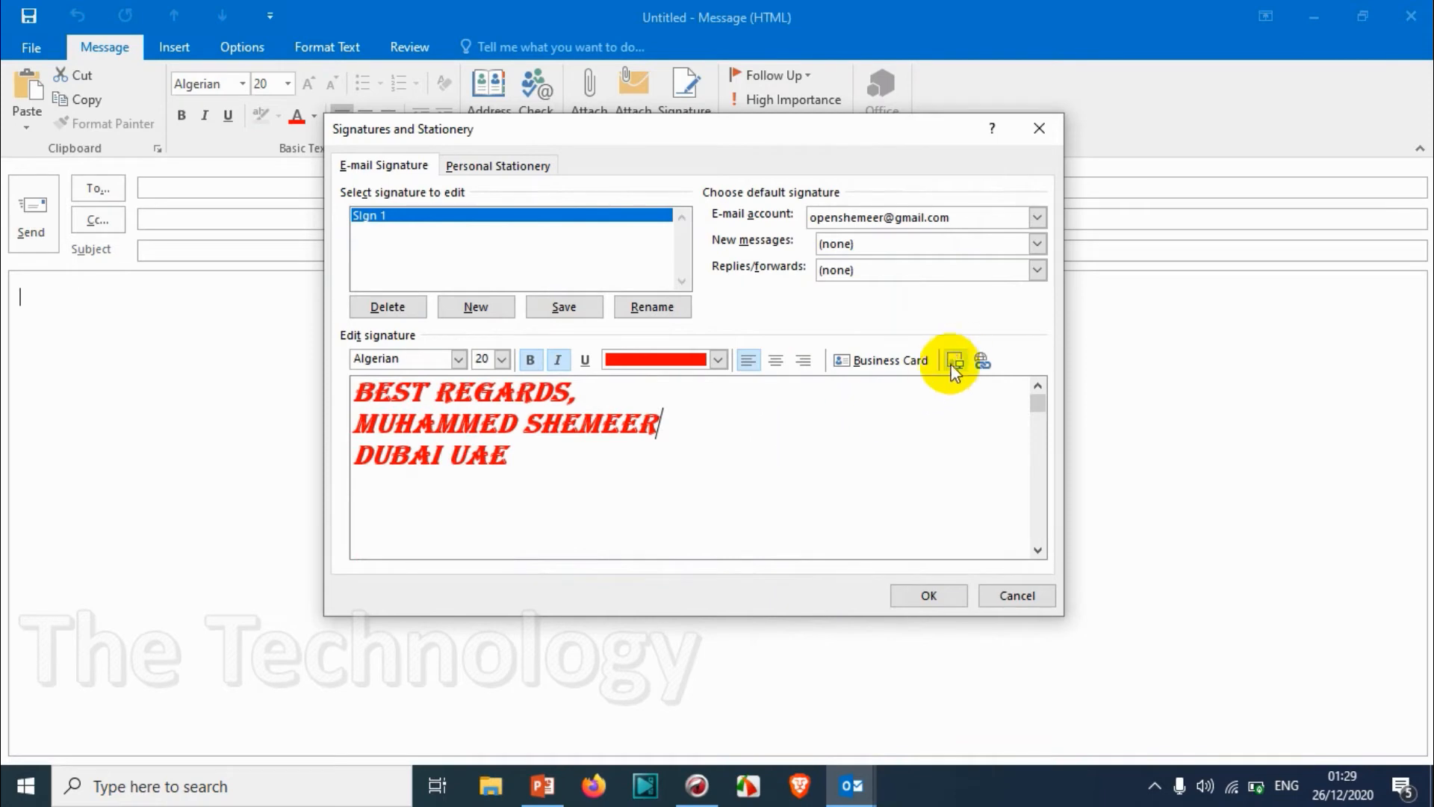
click(983, 362)
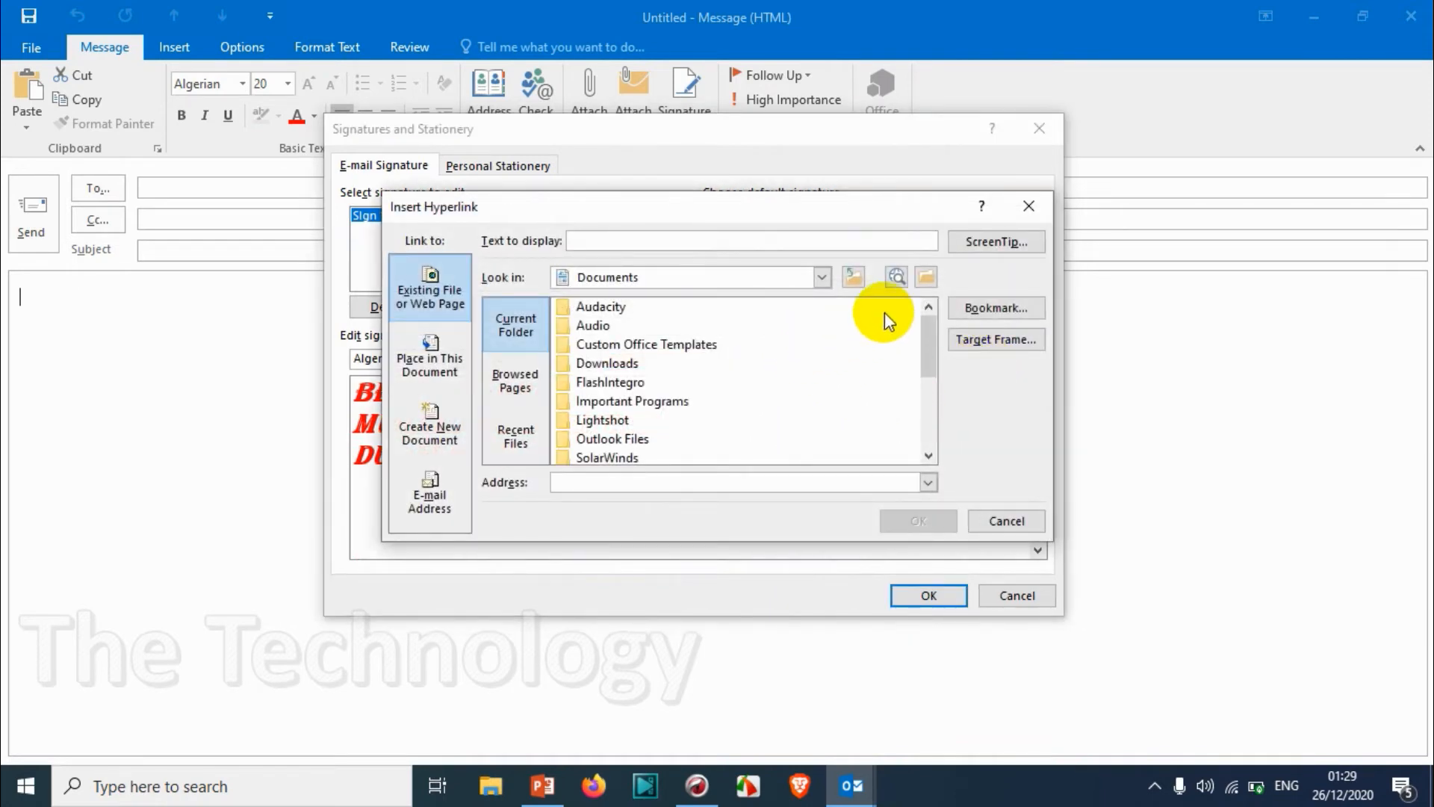
click(1029, 206)
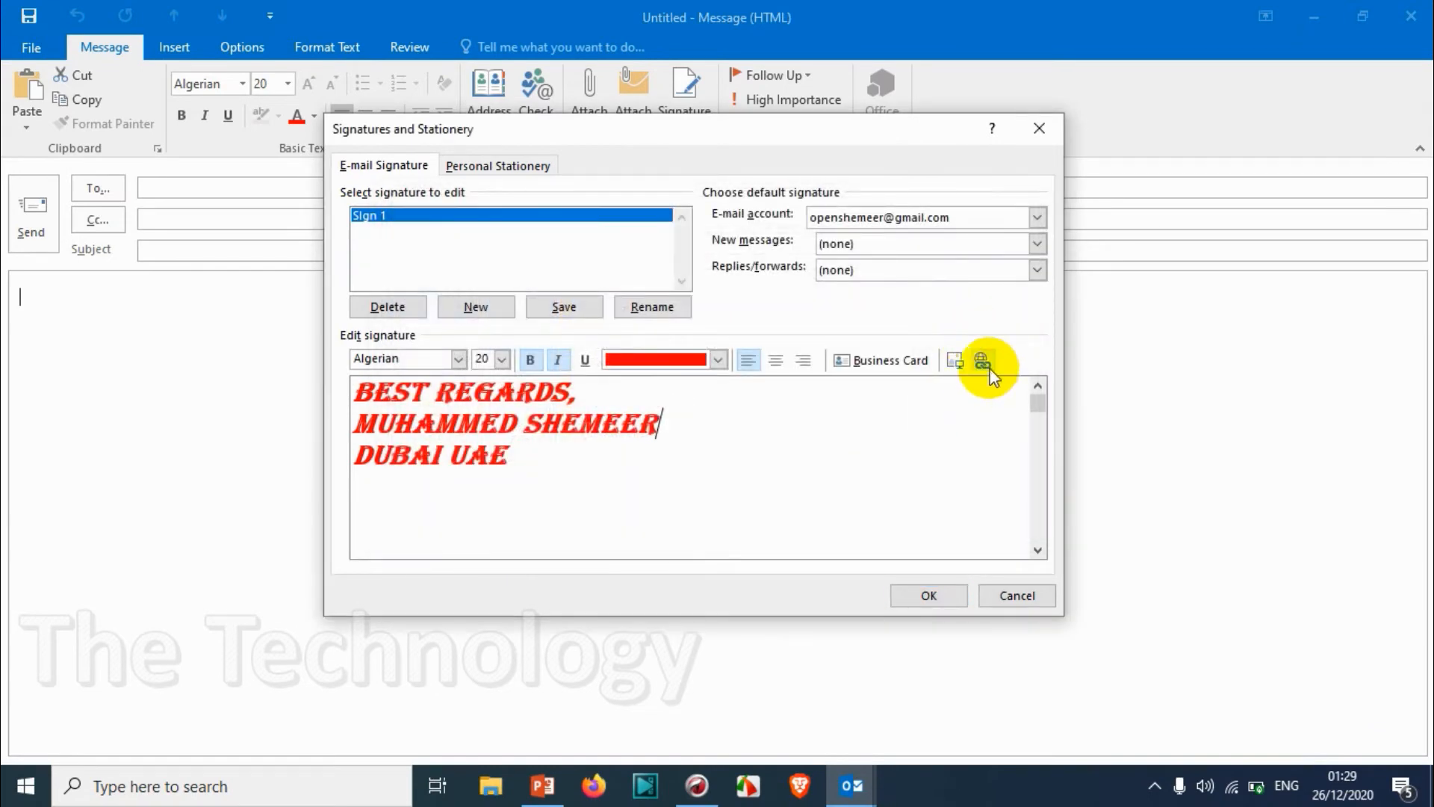
- Add a blank line and the letter F below the last line of the signature
click(577, 478)
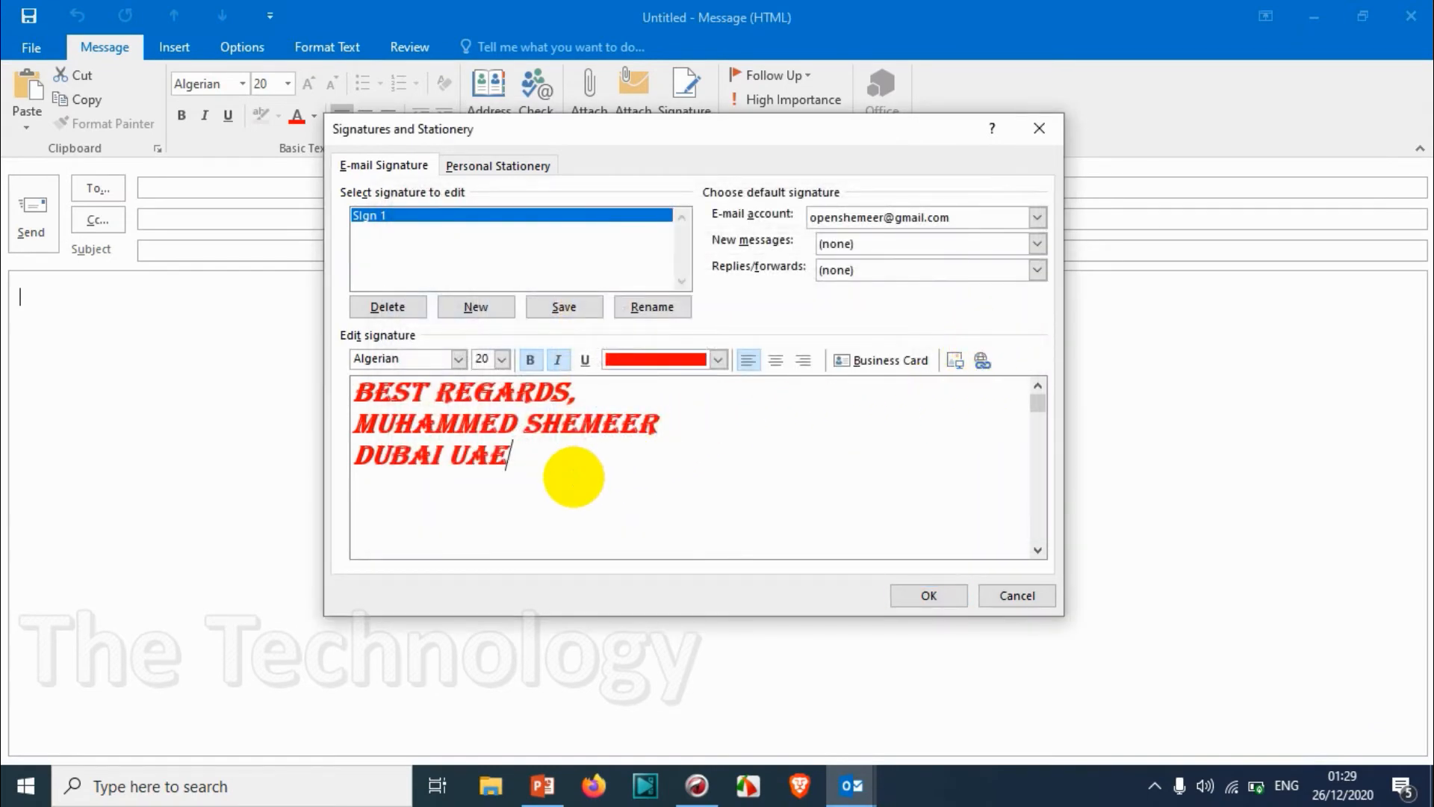
key(Return)
key(Return)
text(FACEBOOK)
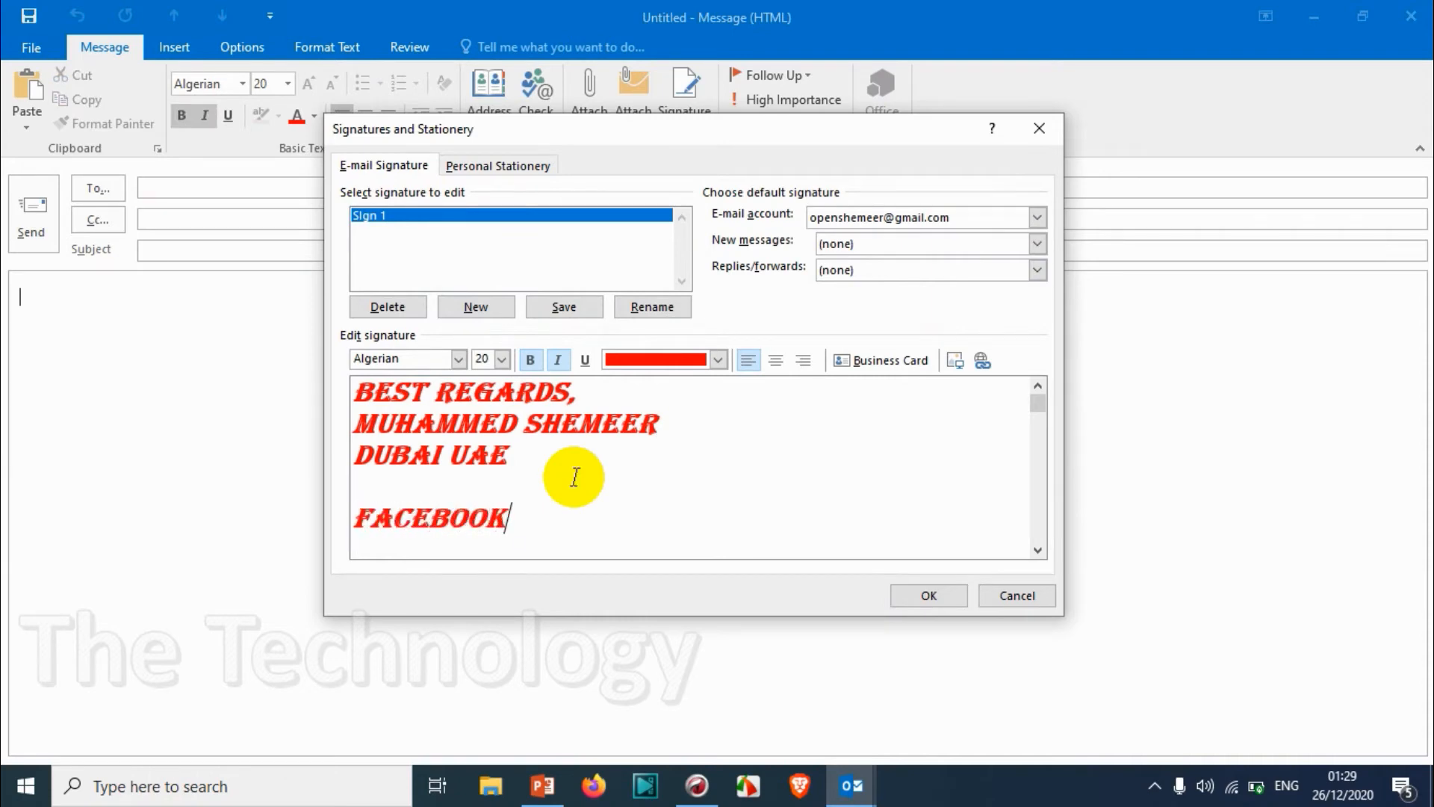
key(BackSpace)
key(BackSpace)
key(BackSpace)
key(BackSpace)
key(BackSpace)
key(BackSpace)
key(BackSpace)
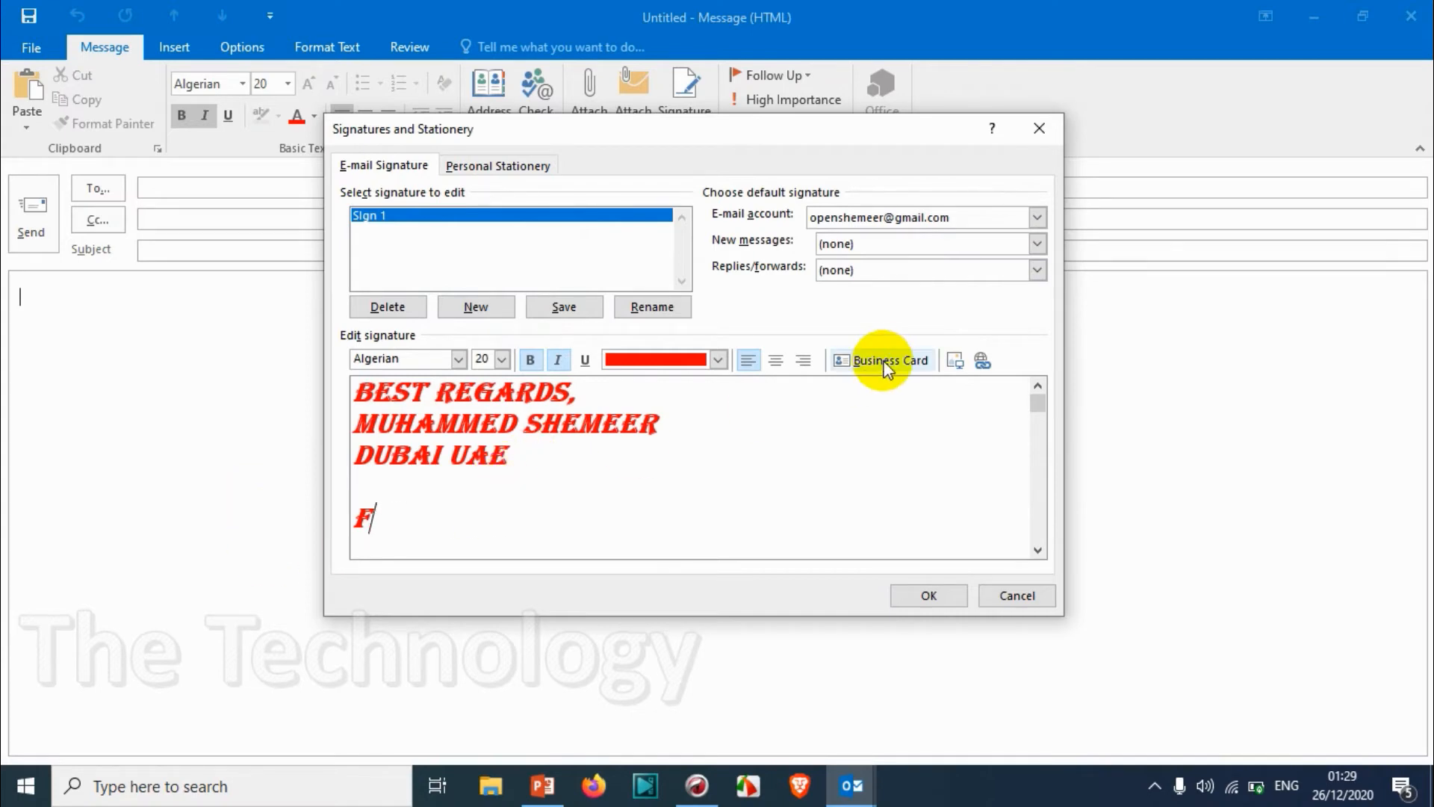
click(983, 361)
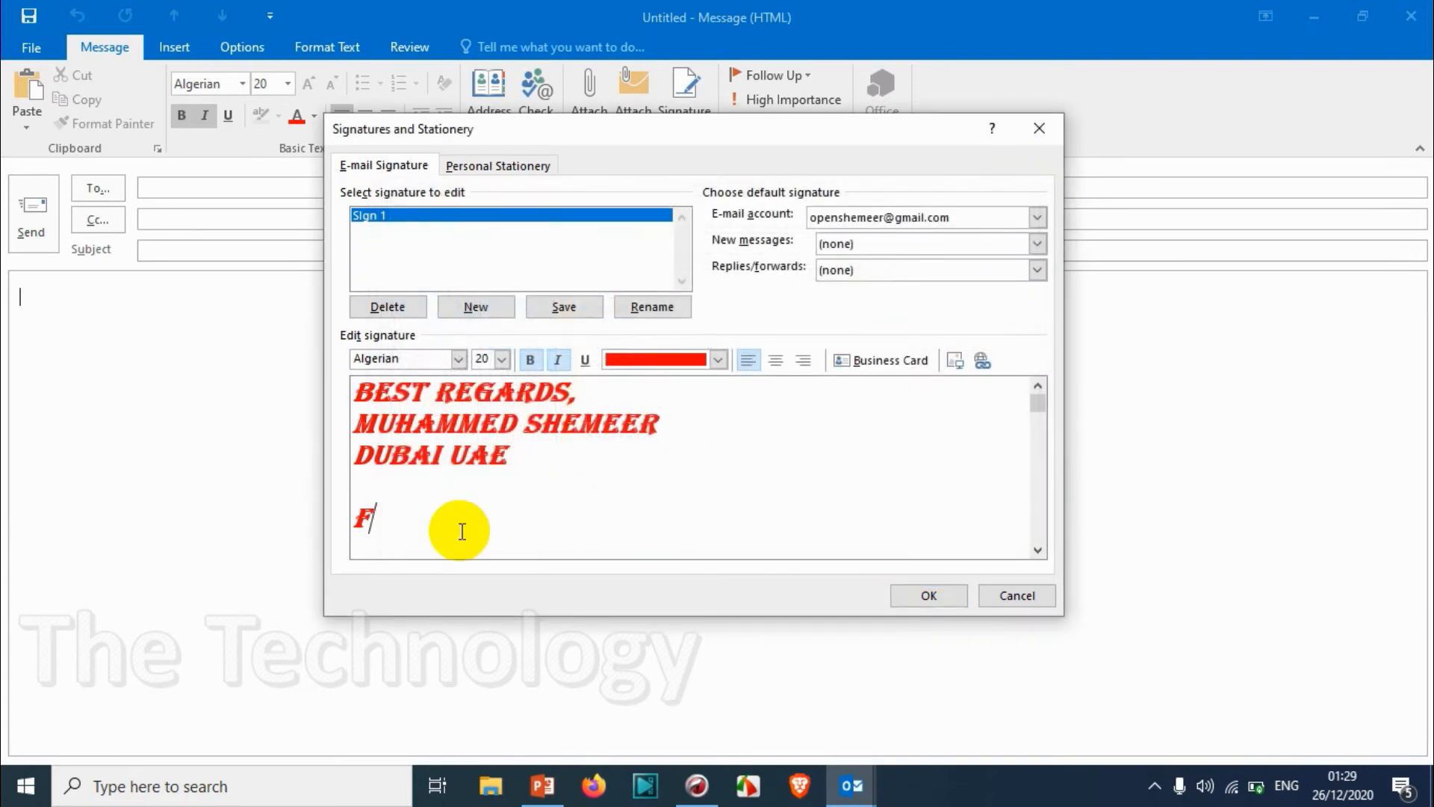
drag(383, 522, 347, 520)
click(987, 354)
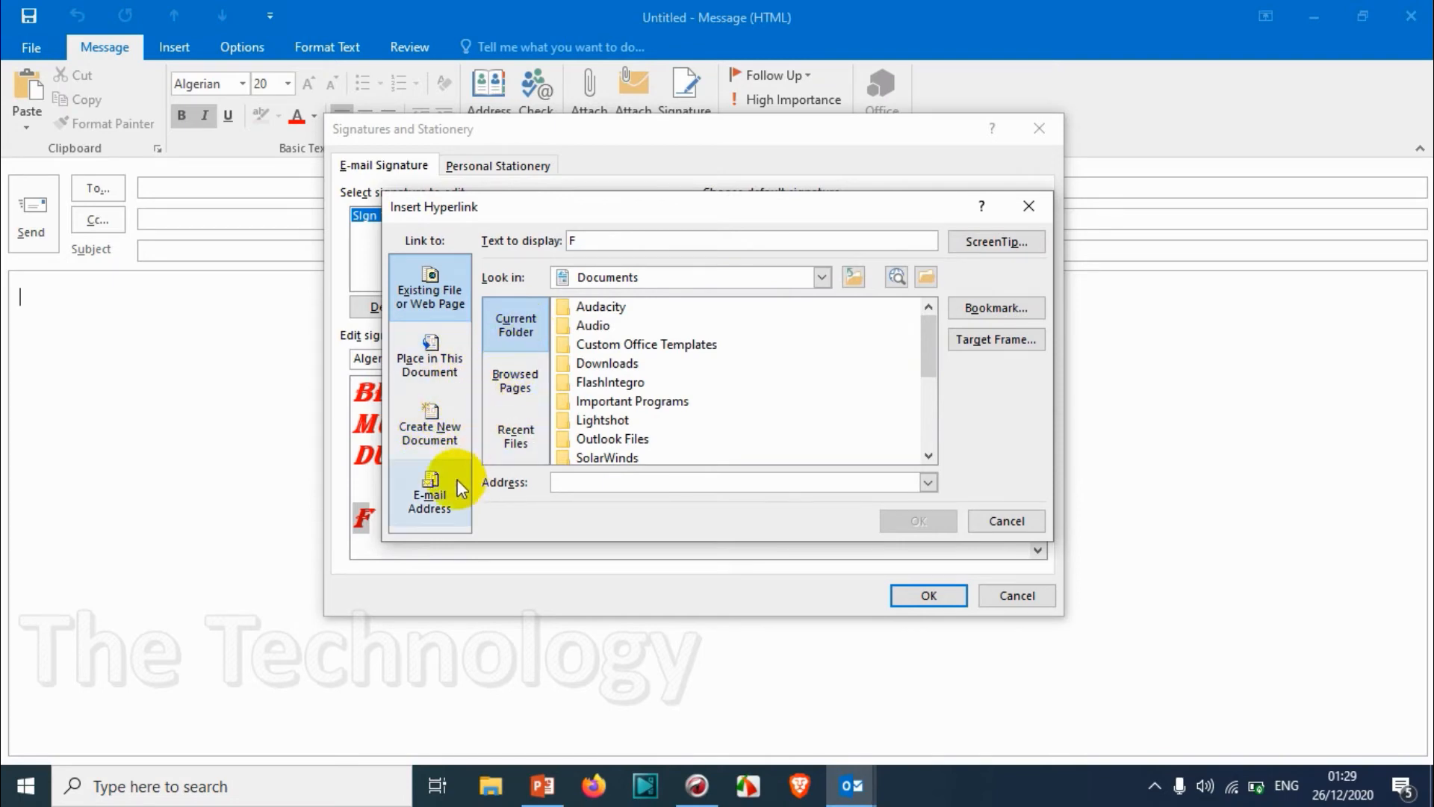
click(580, 482)
text(www.)
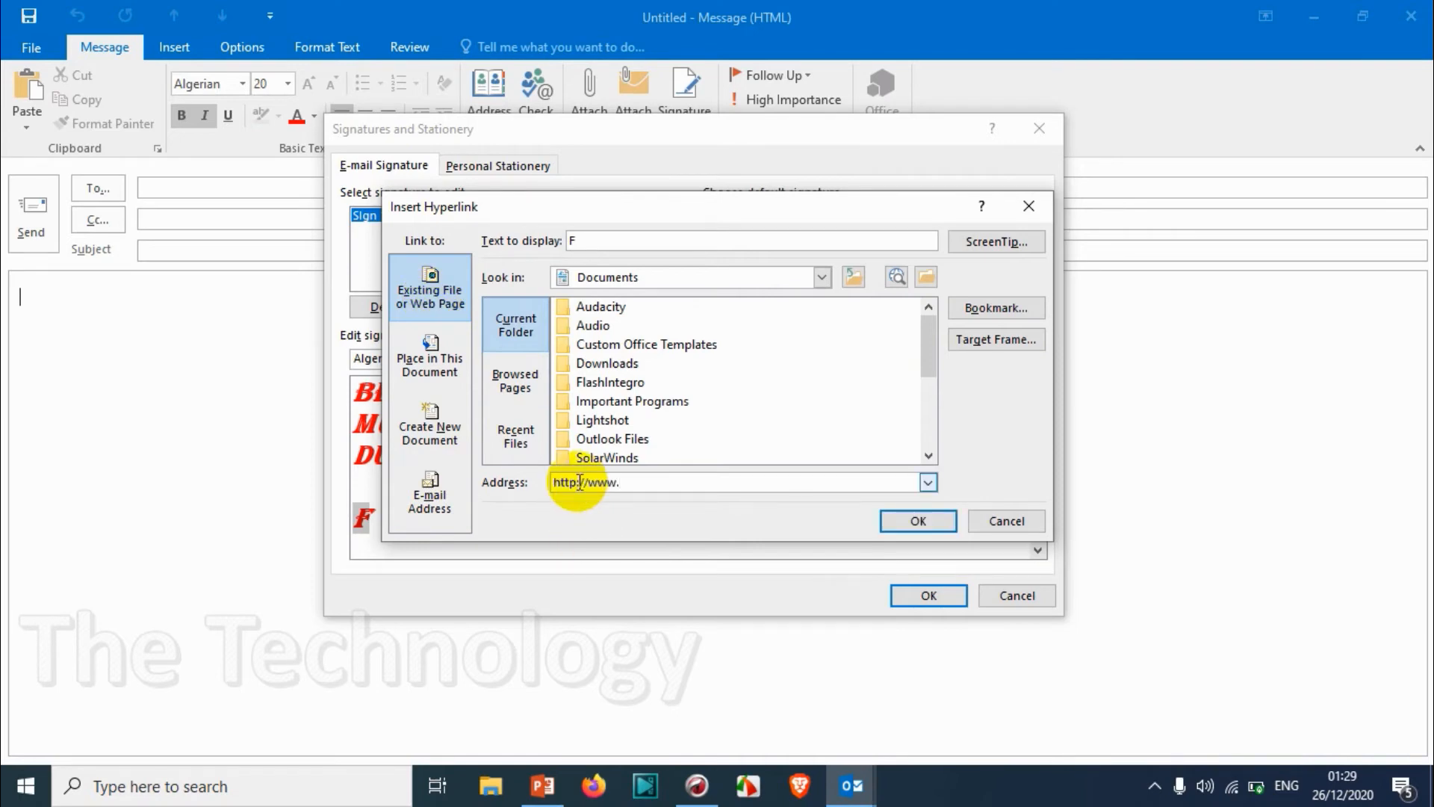
key(BackSpace)
key(BackSpace)
key(BackSpace)
text(ook)
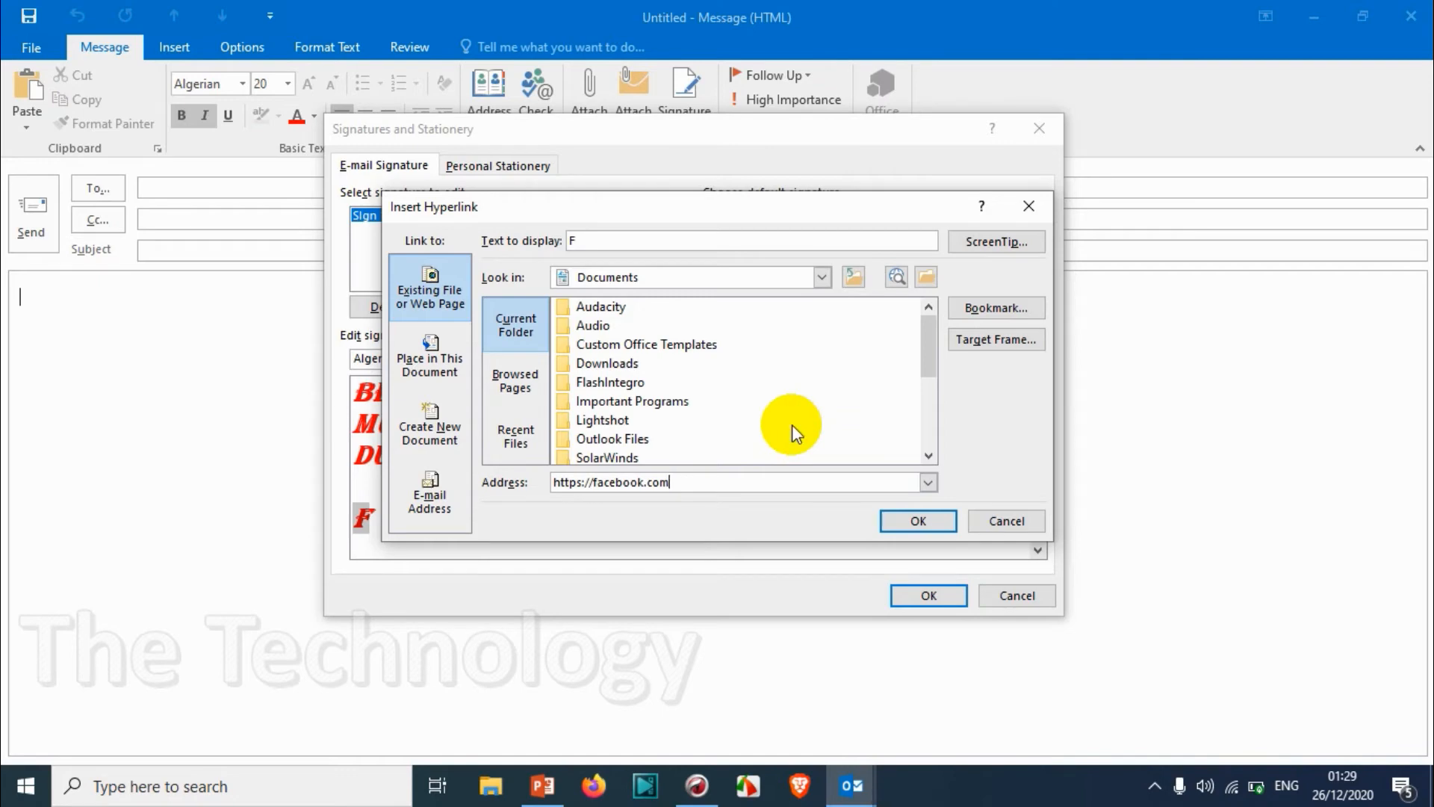
click(920, 520)
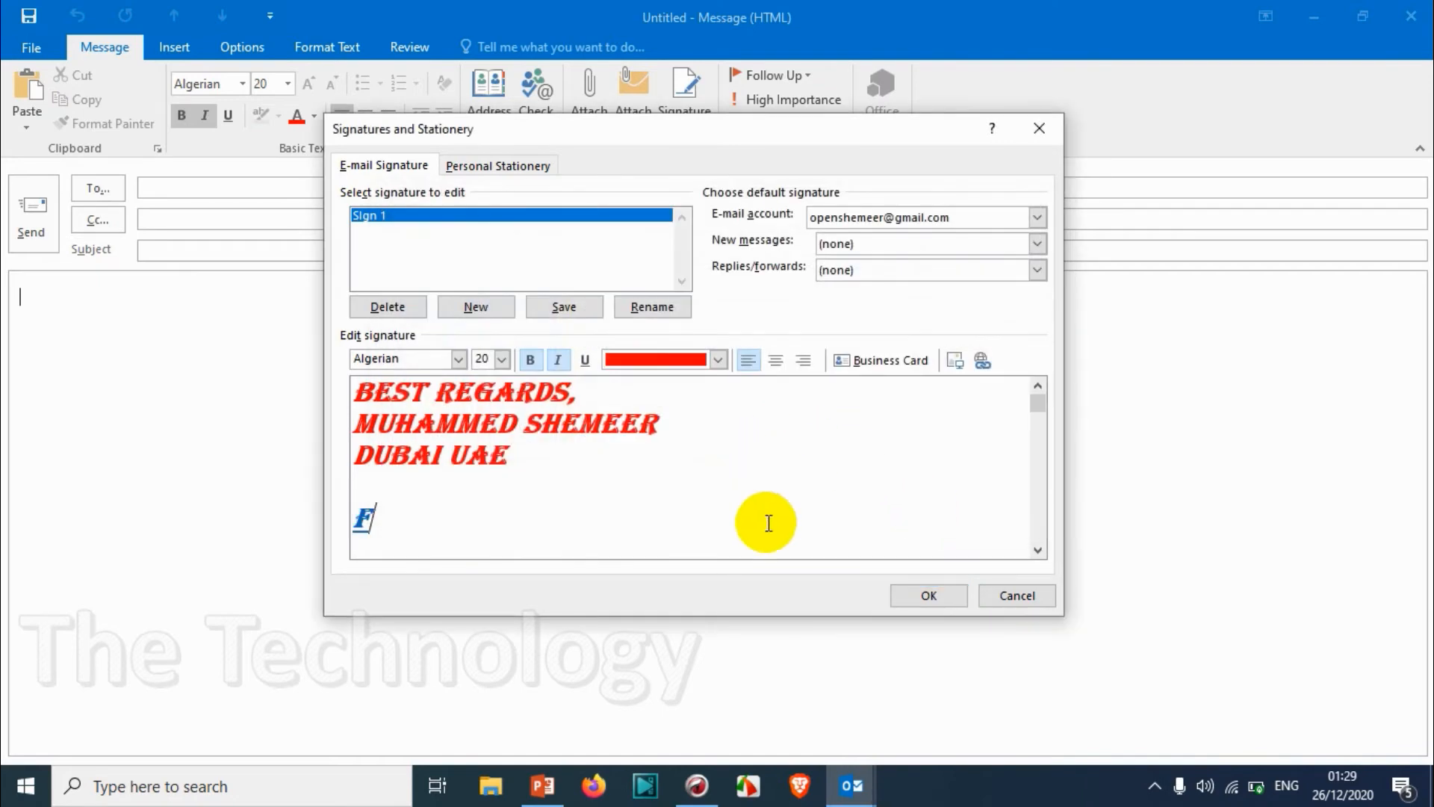
- Save the edited signature and insert Sign 1 into the new message
click(926, 594)
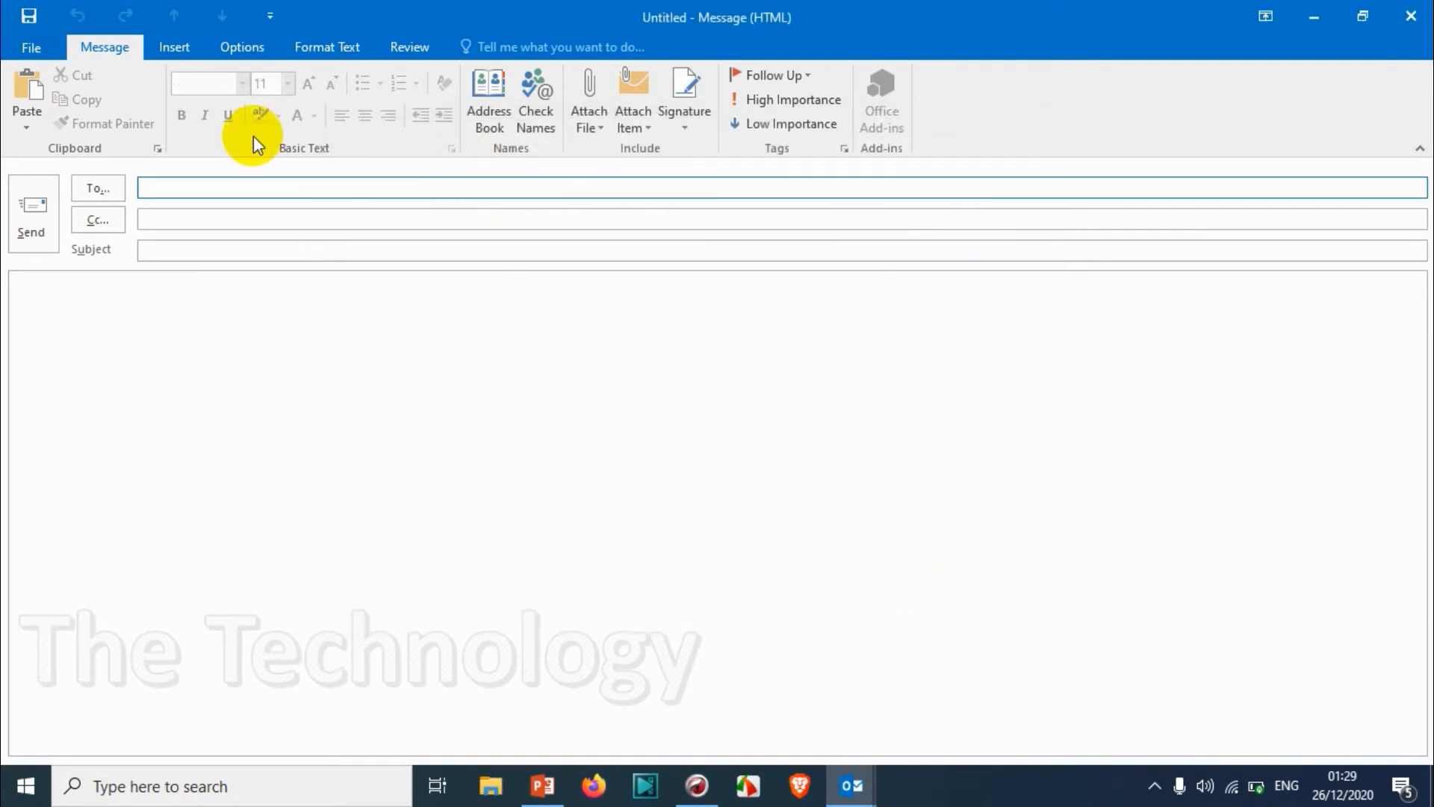
click(685, 121)
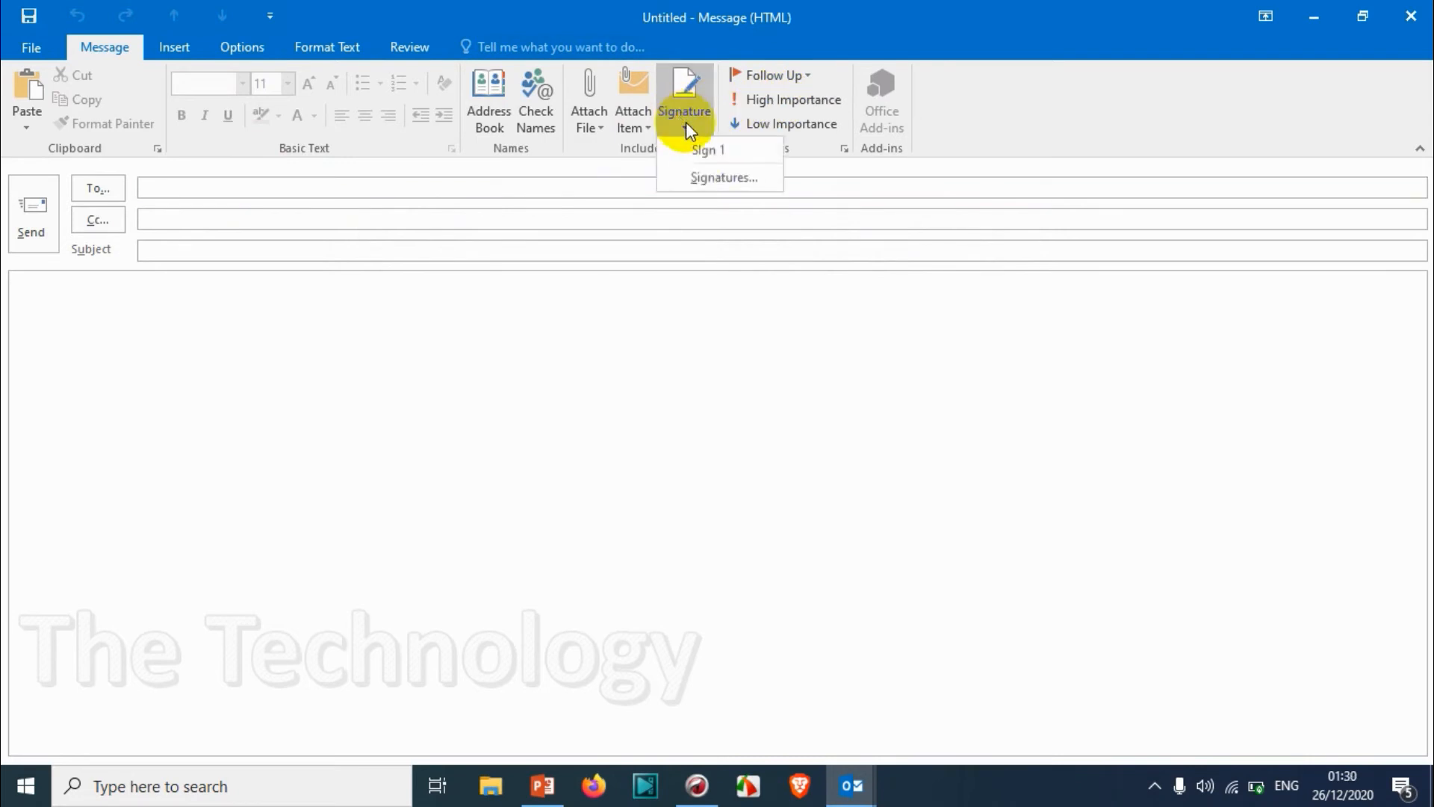
click(710, 152)
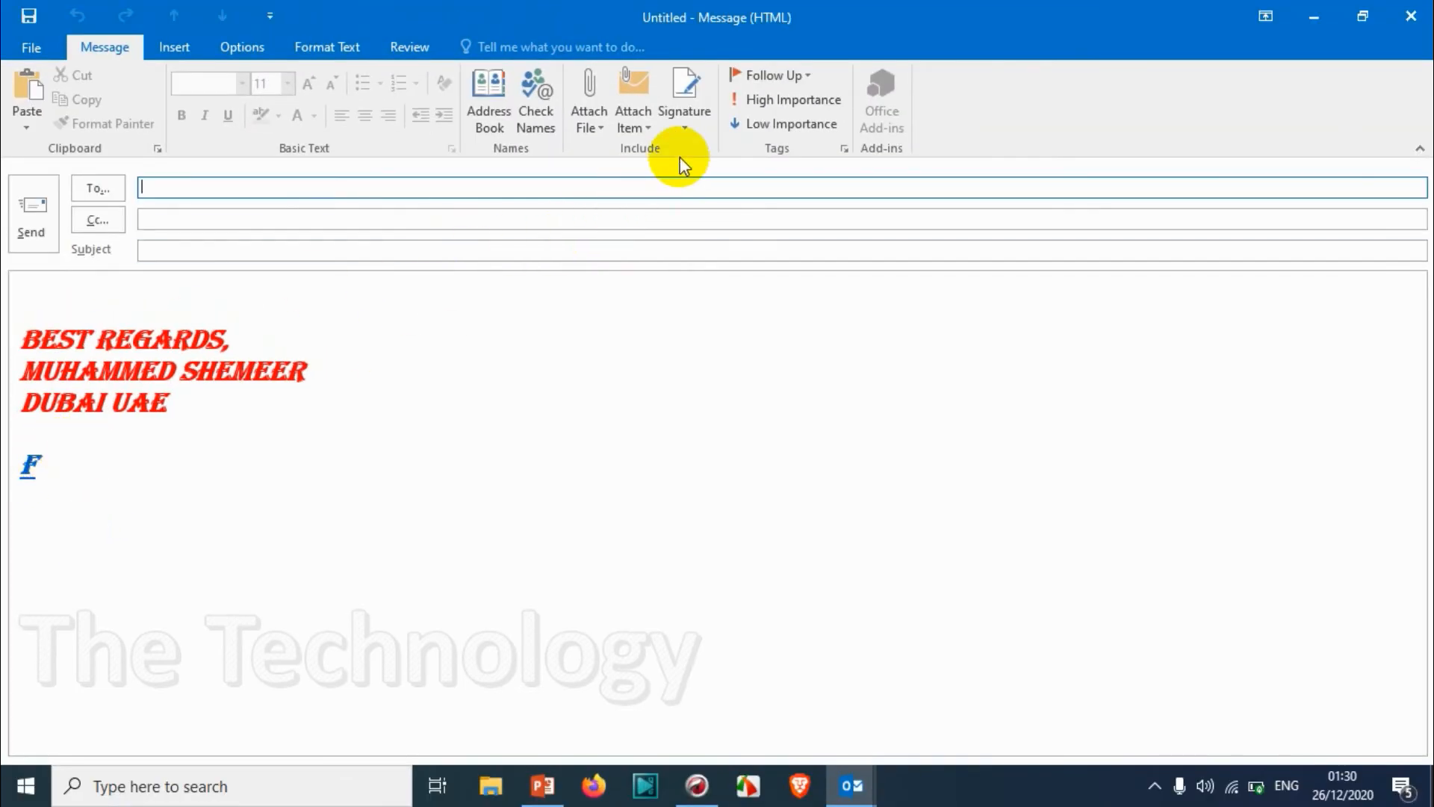
- Reopen the signature settings and check the default signature choices for replies and forwards, keeping (none)
click(687, 127)
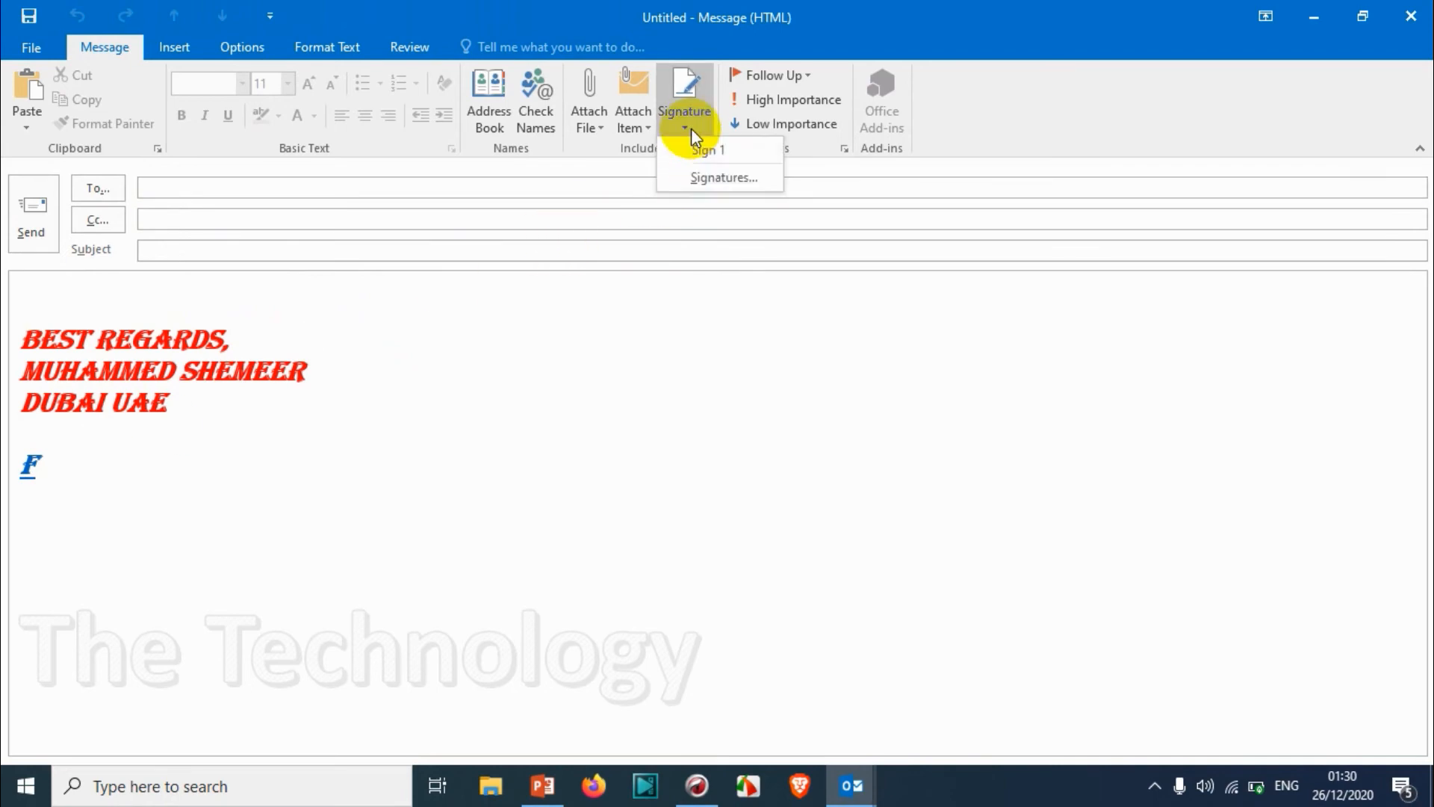
click(731, 177)
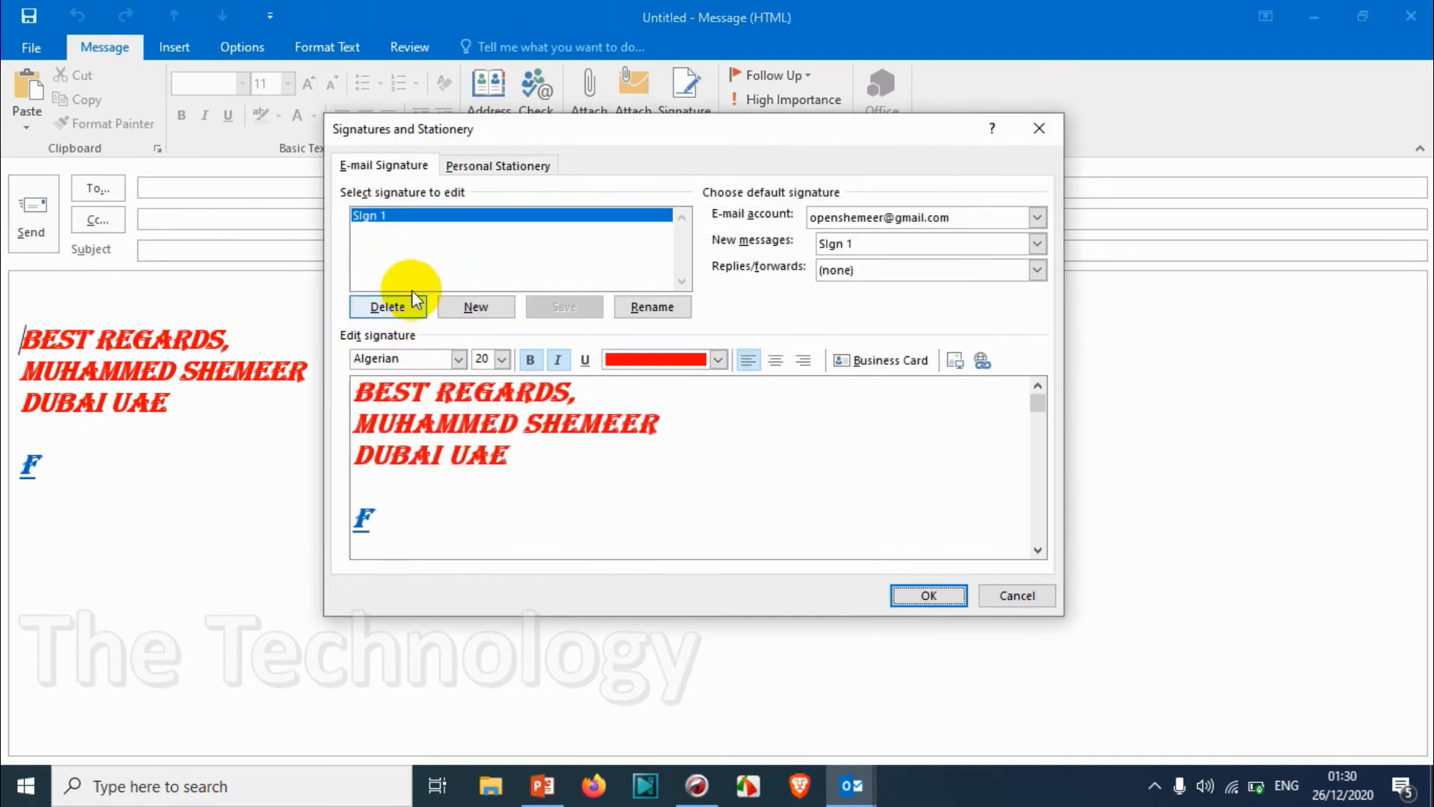
click(439, 272)
click(457, 308)
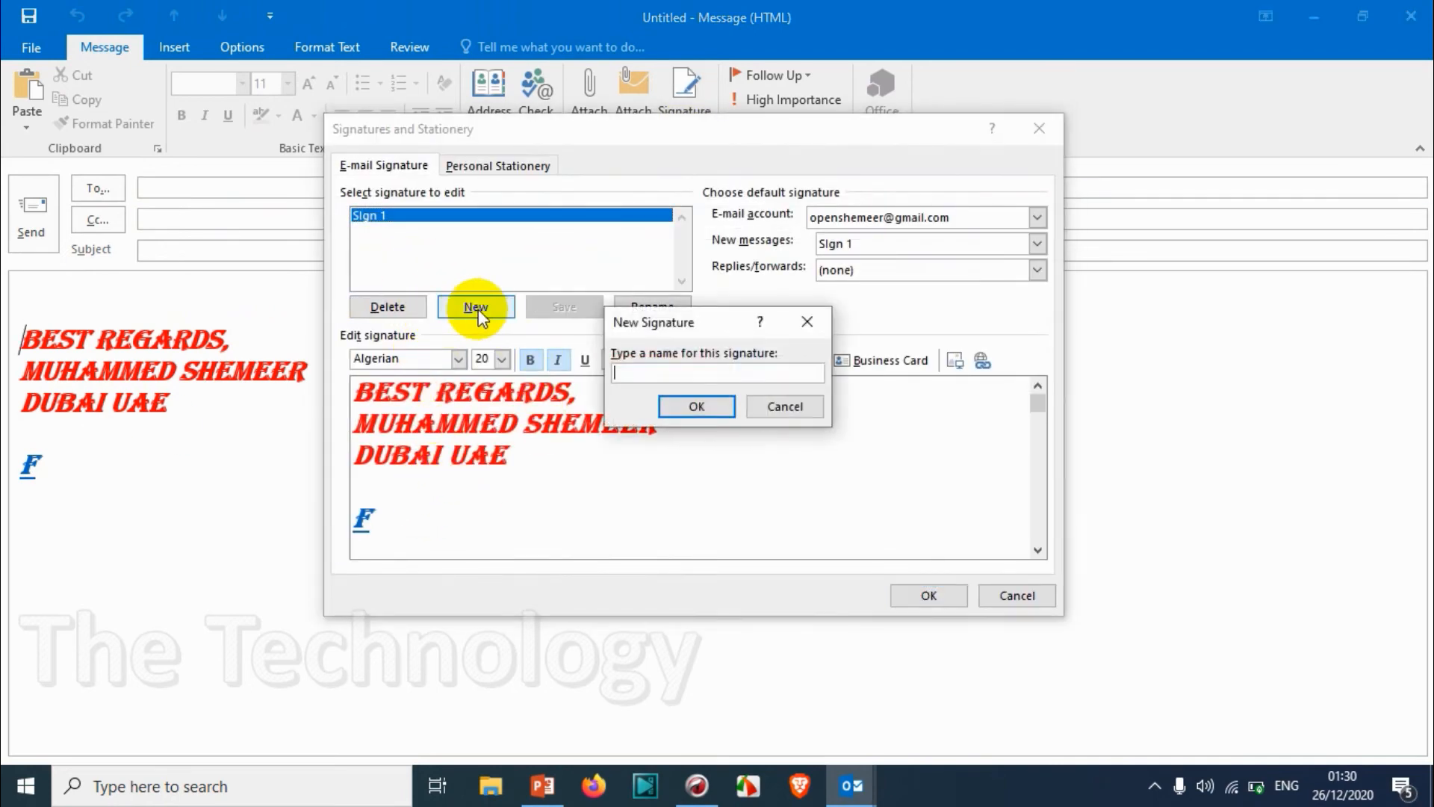
click(818, 320)
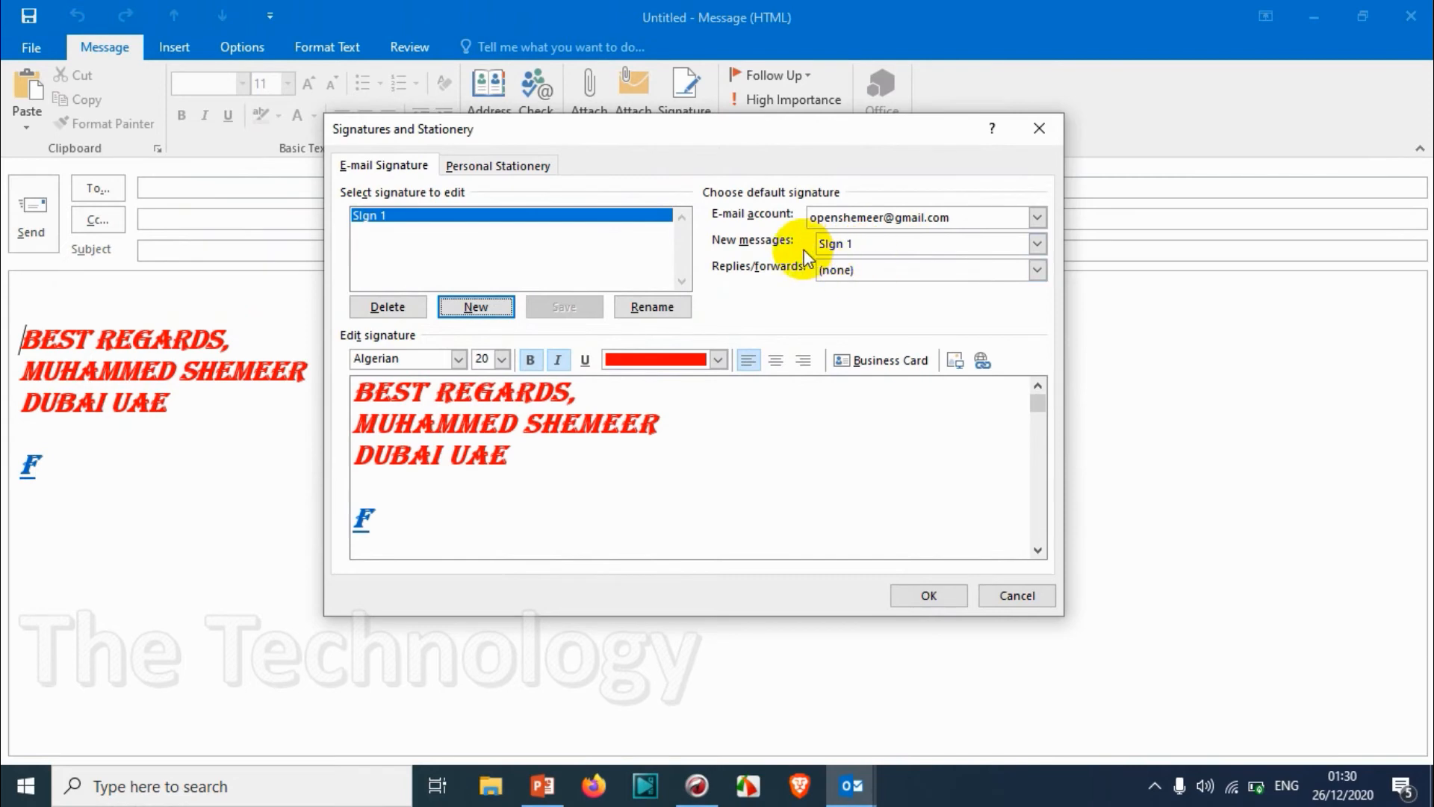
click(830, 271)
click(841, 290)
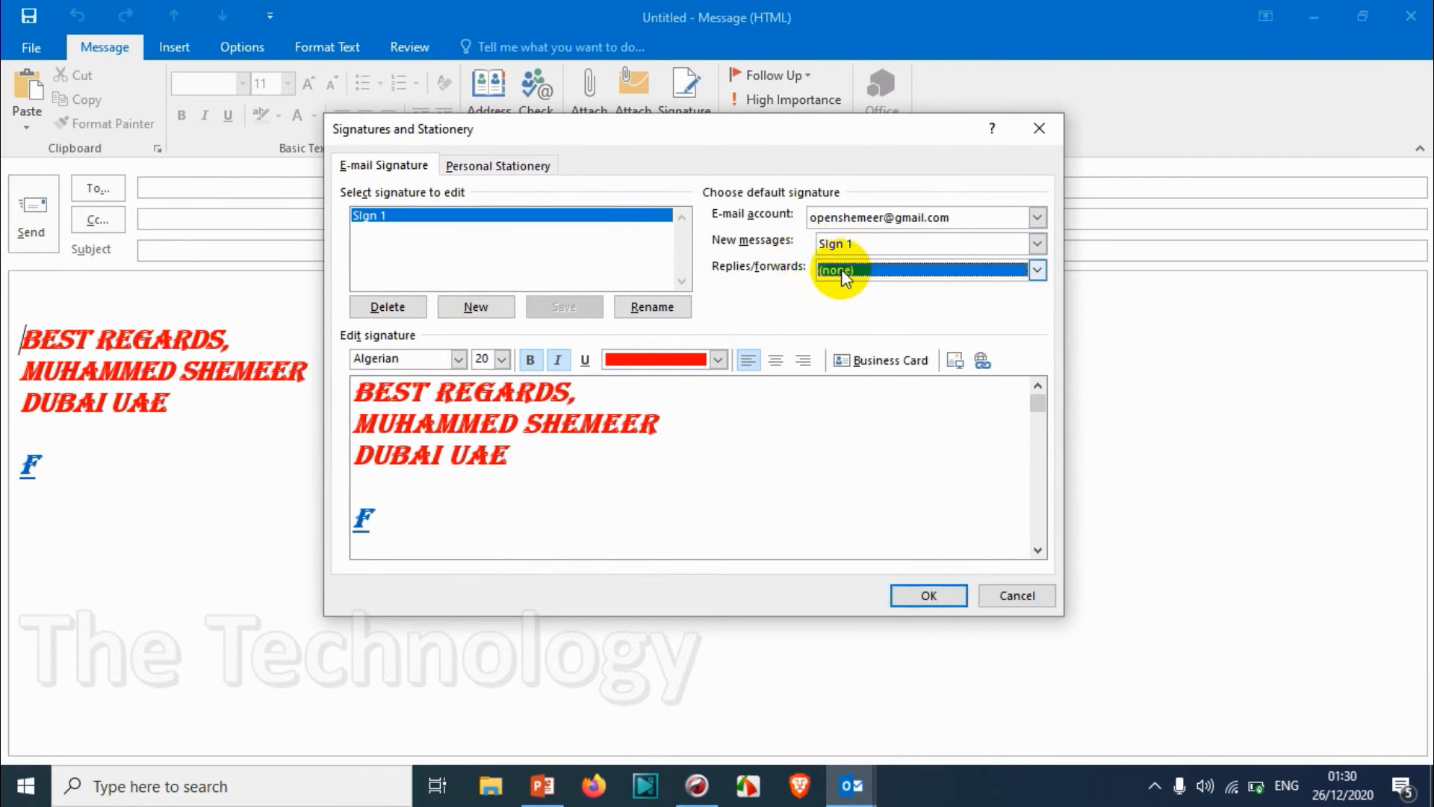
- Create a new signature named Reply with the lines "Best Reagrds," and "Thanks", without inserting a business card
click(455, 313)
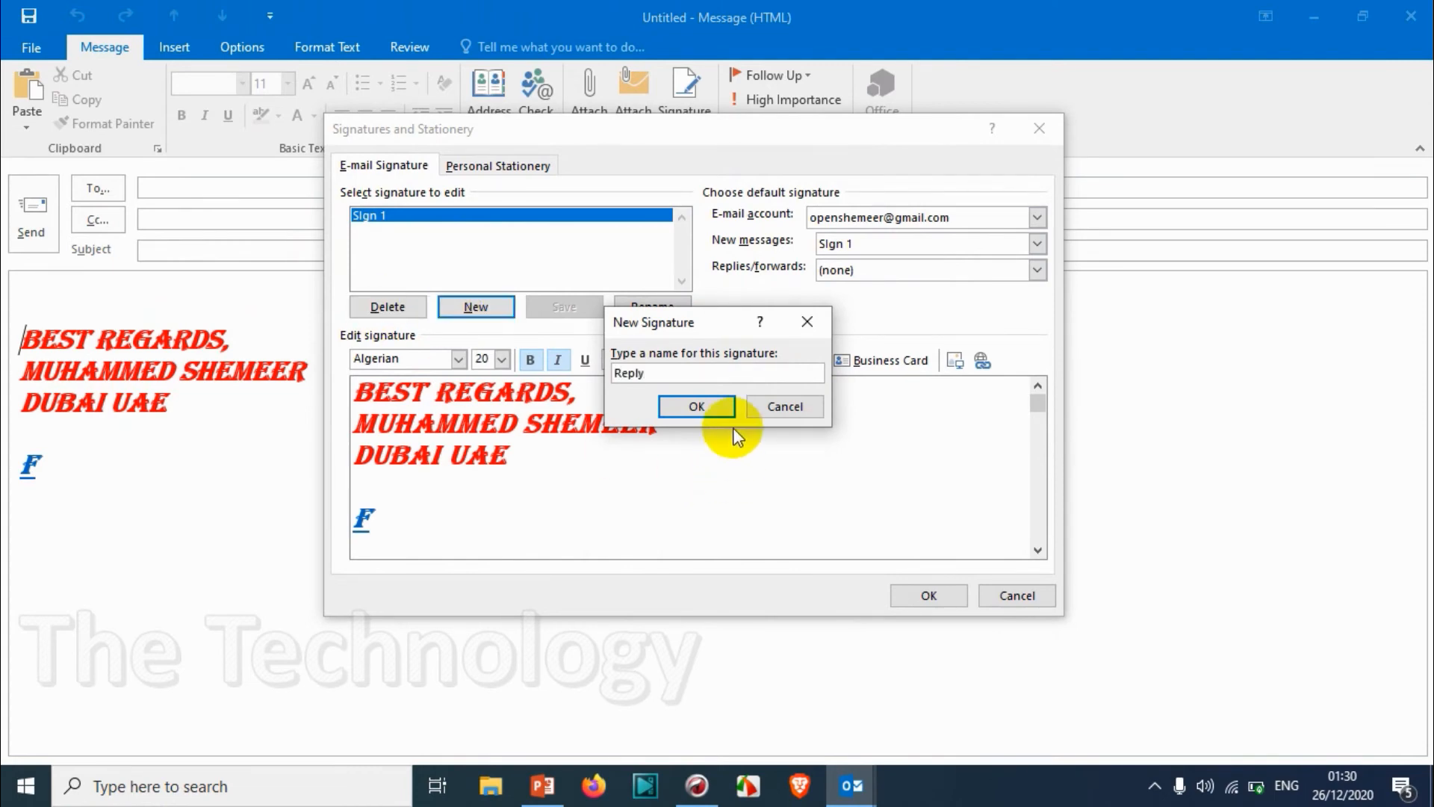
click(697, 405)
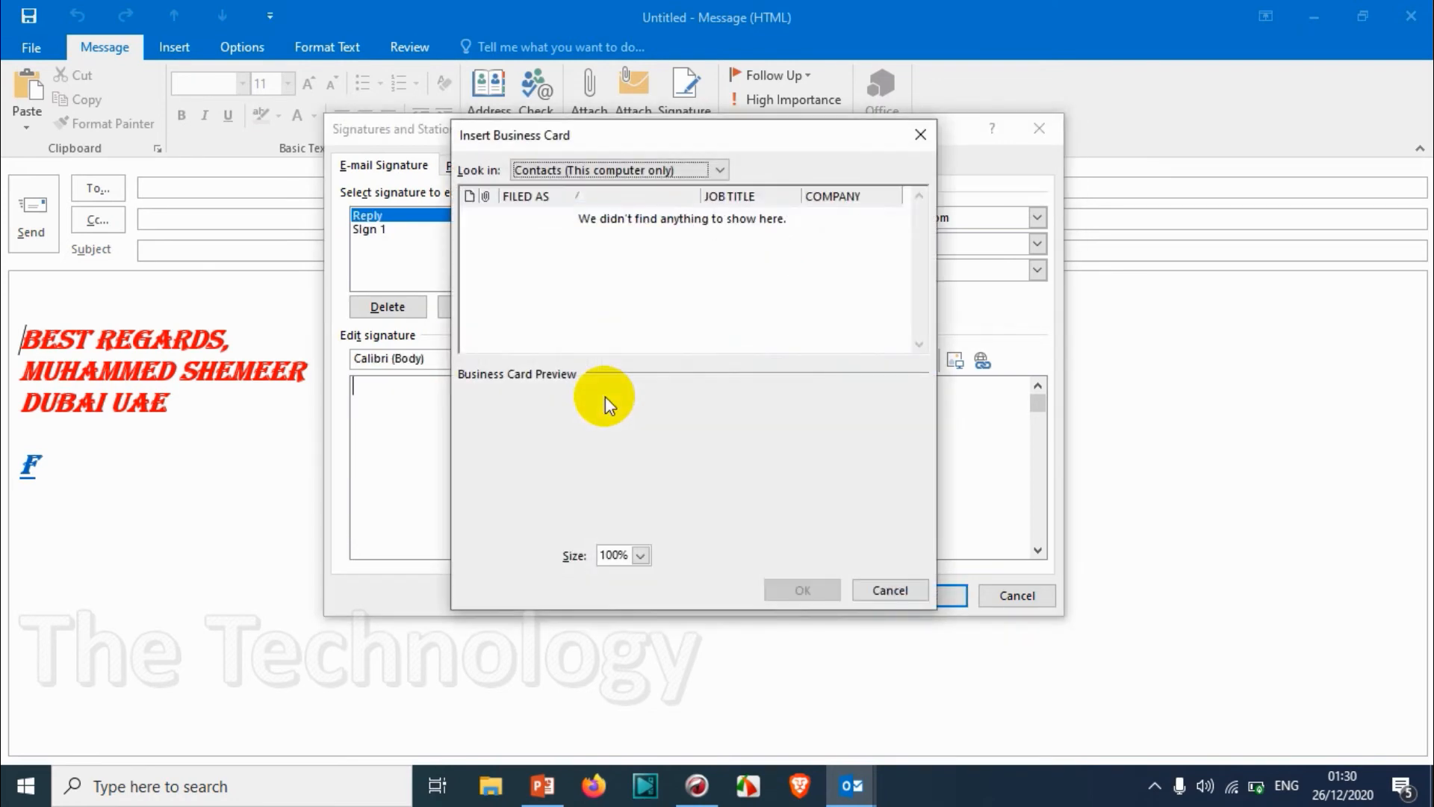
click(922, 134)
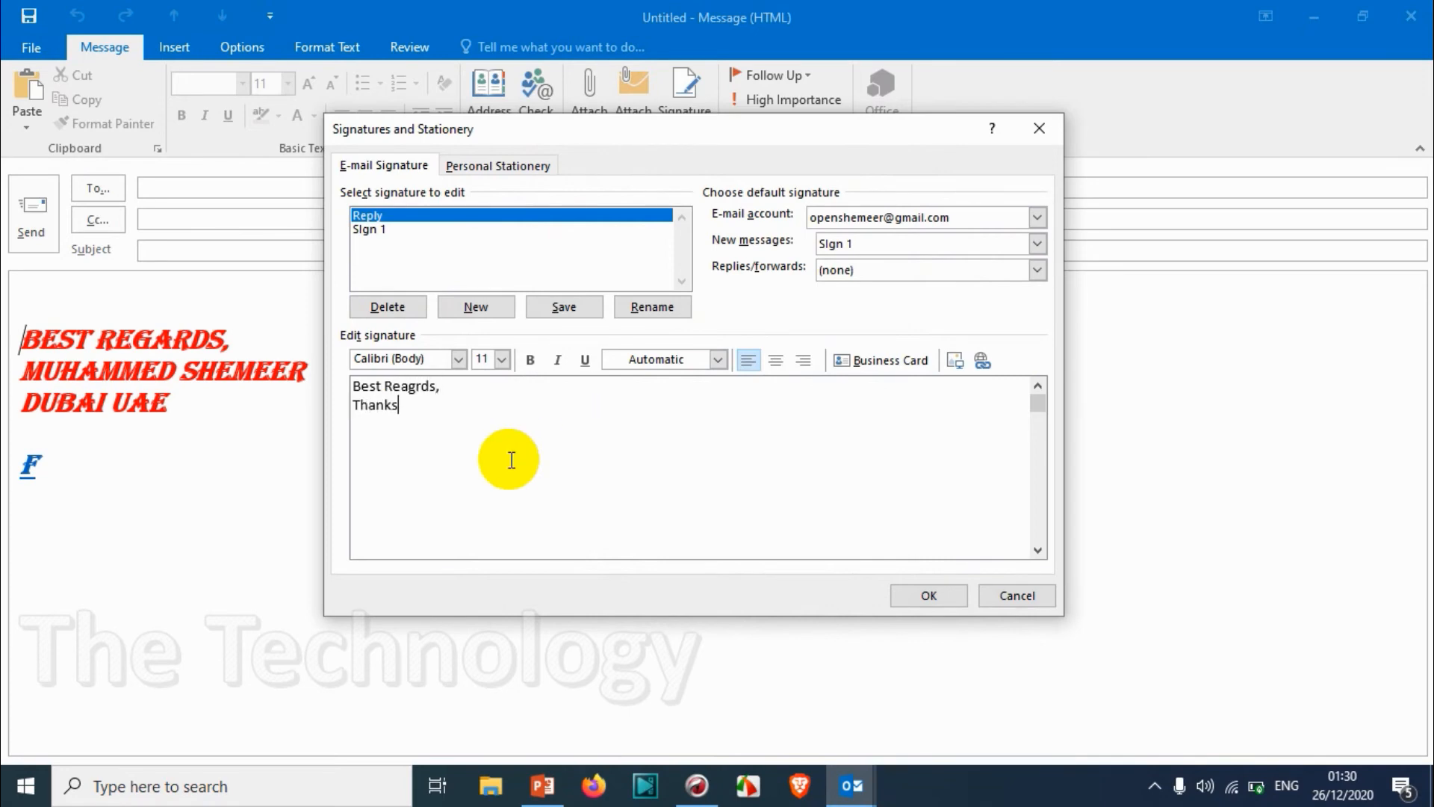
- Make Reply the default signature for replies and forwards, end its text with a full stop, and save the settings
click(906, 270)
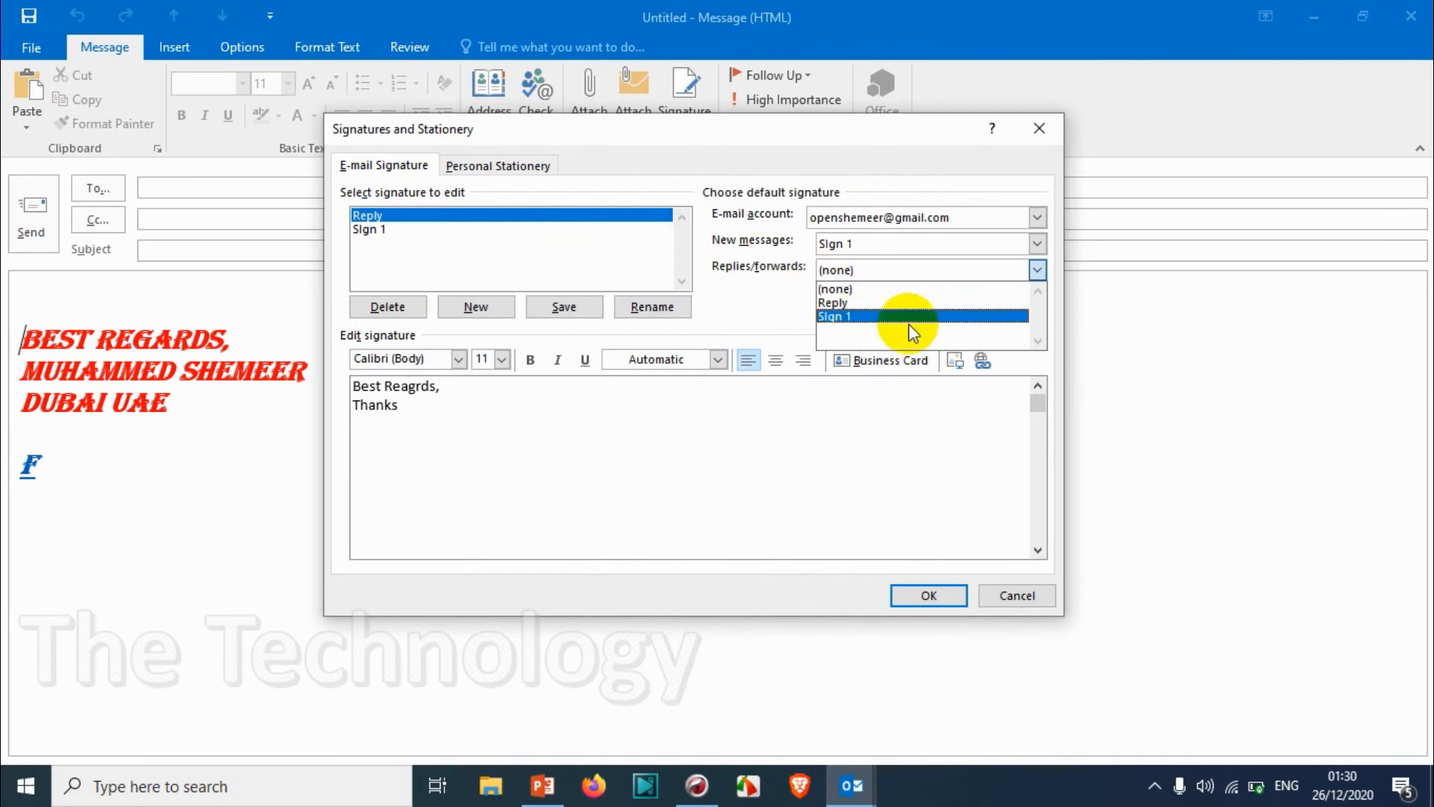
click(838, 303)
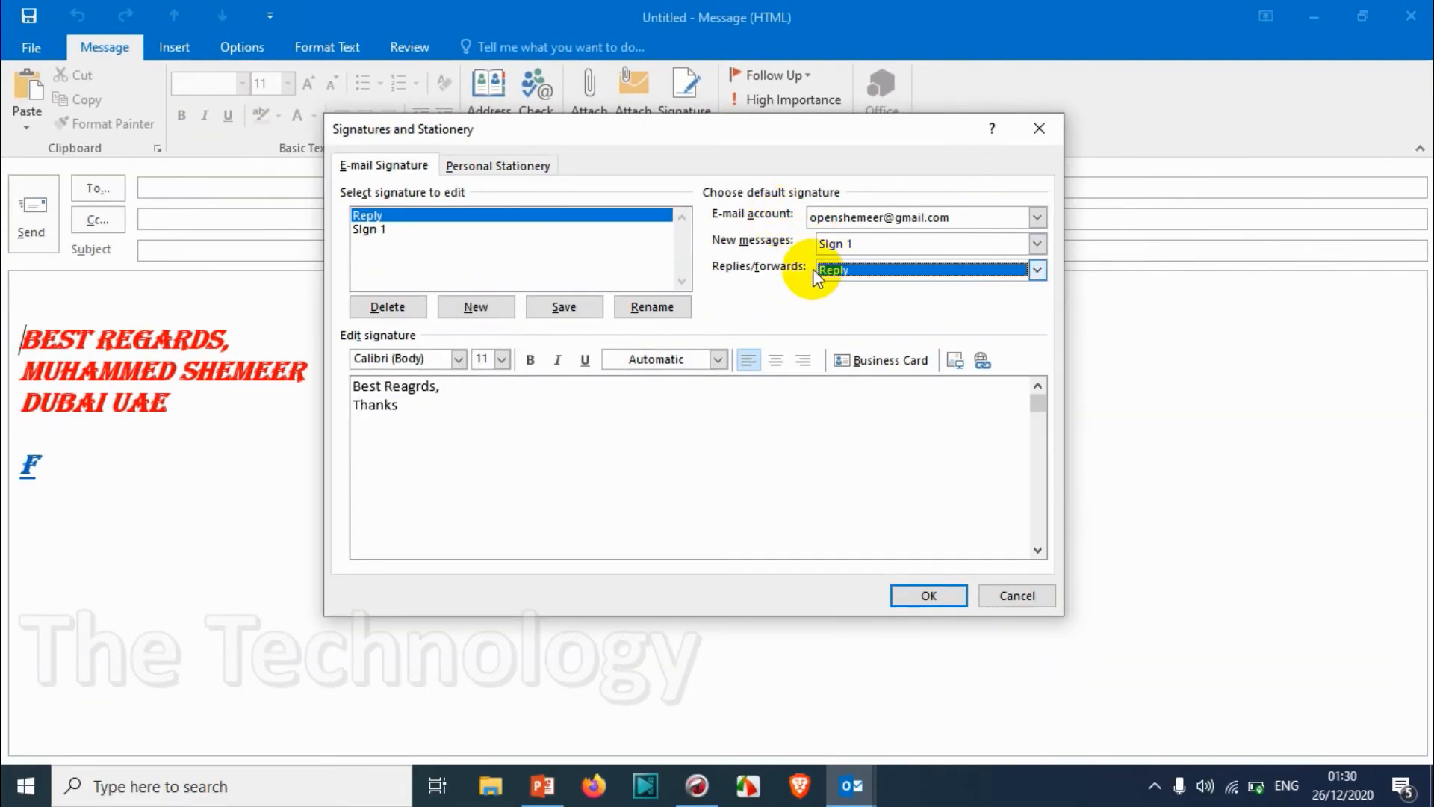
click(420, 413)
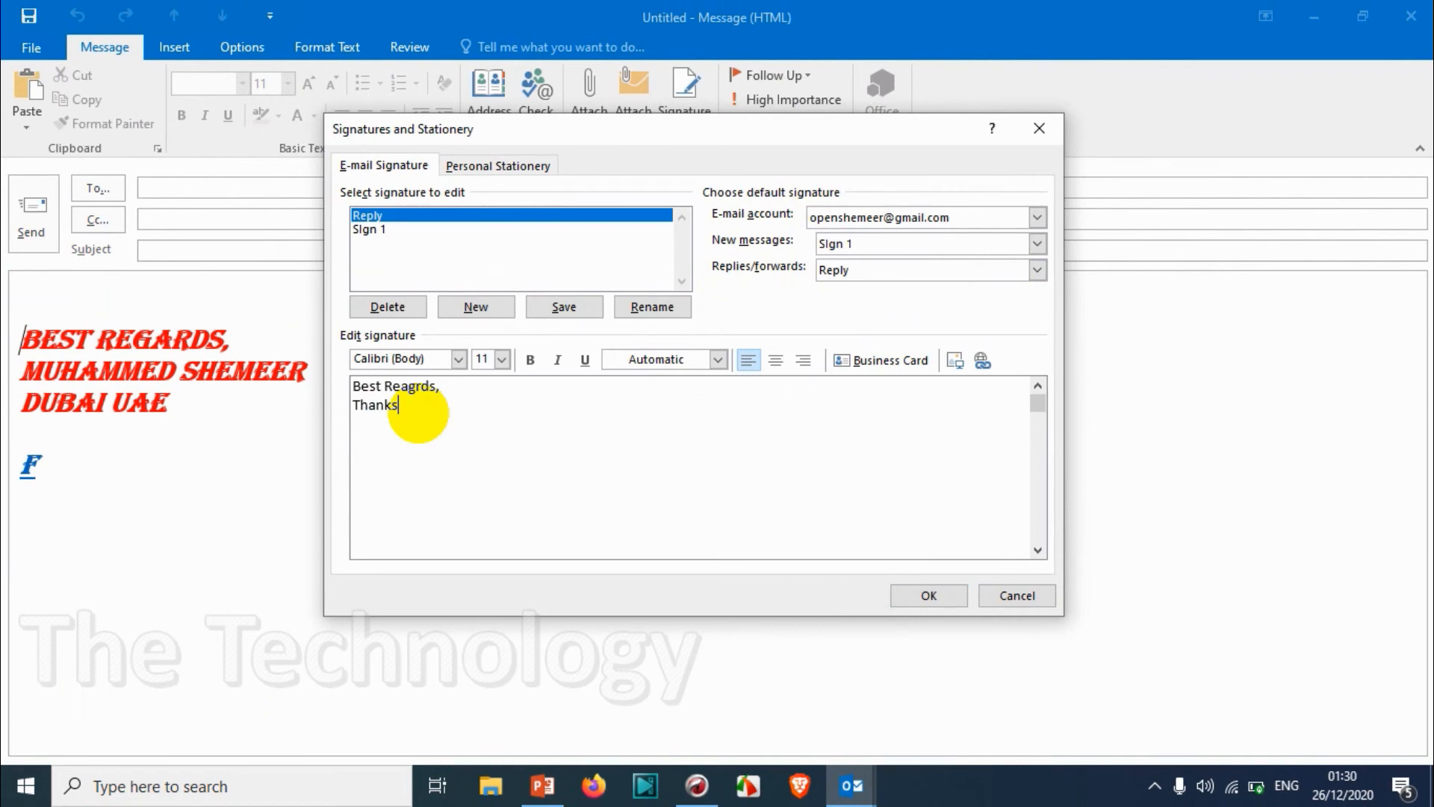
click(926, 588)
- Try the Reply signature in the message in place of Sign 1, and switch back to Sign 1
click(692, 124)
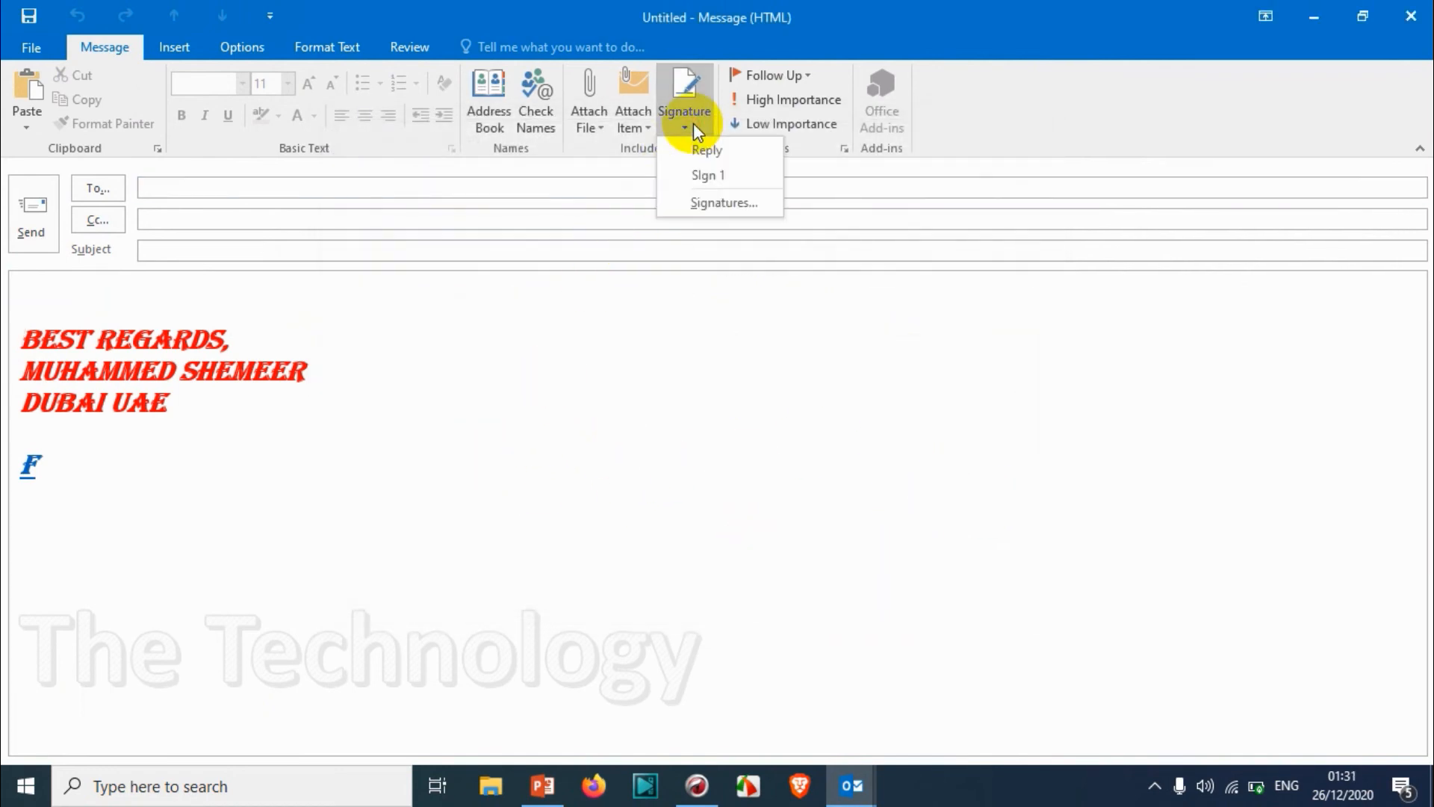
click(703, 176)
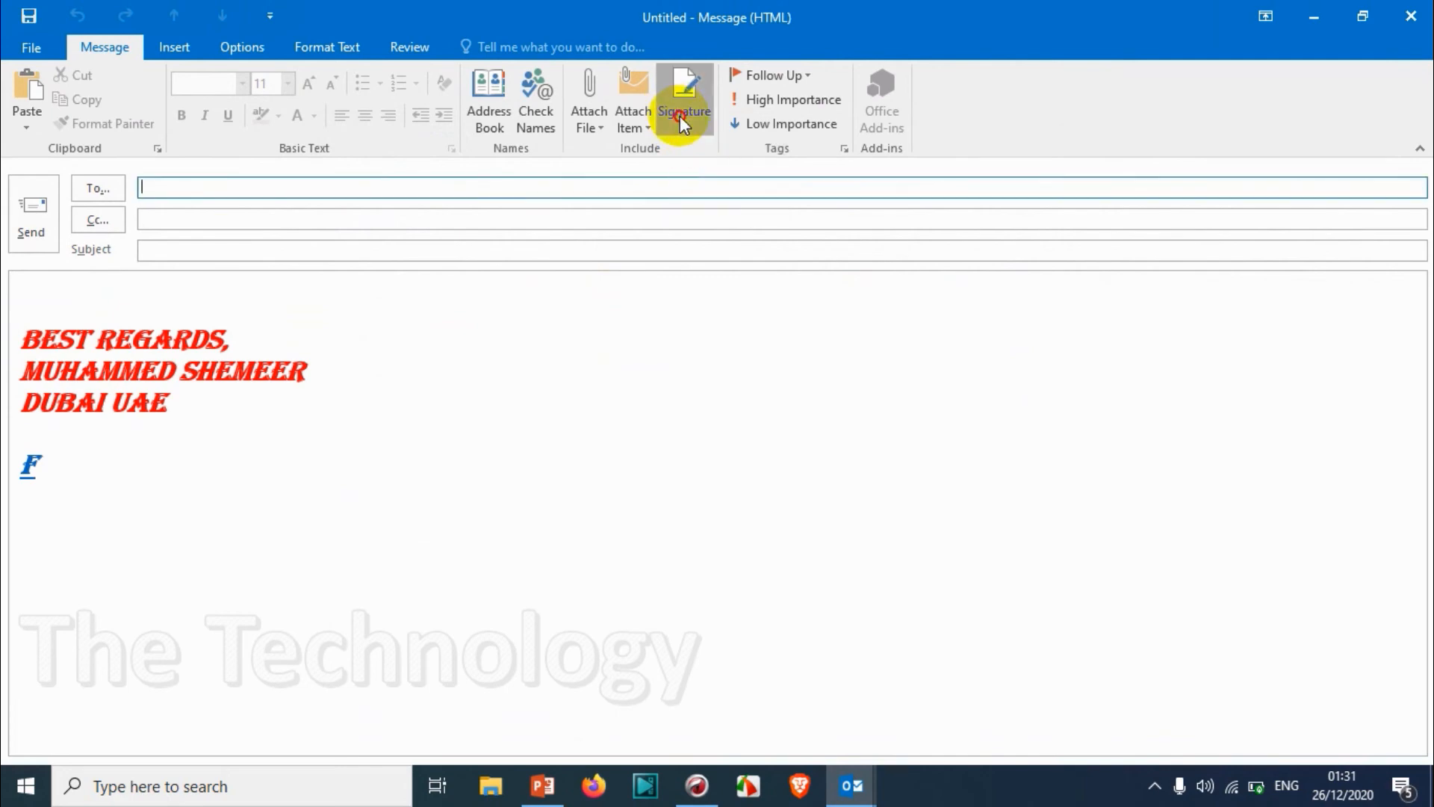
click(680, 115)
click(707, 154)
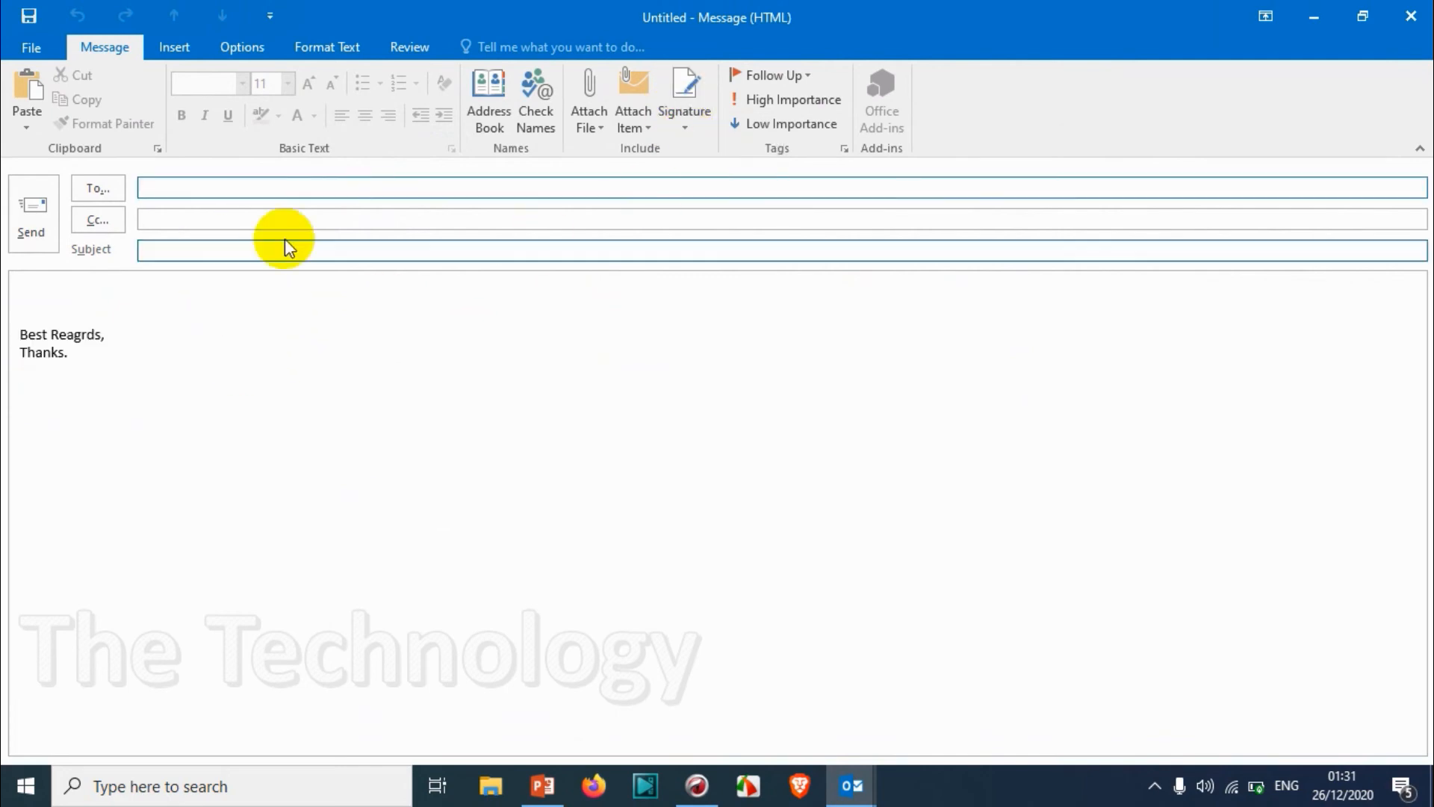
click(685, 140)
click(720, 178)
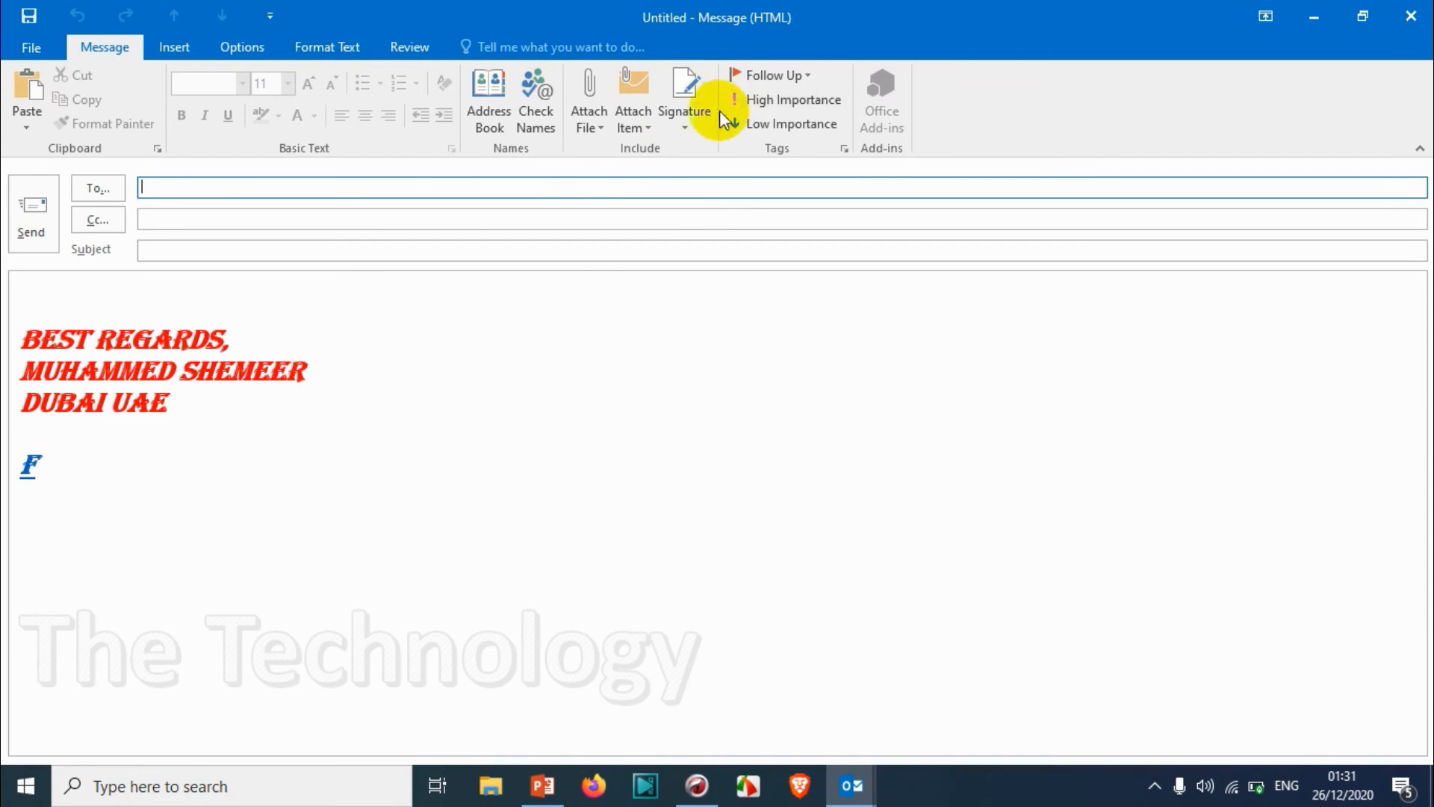
- Reopen the signature settings and check which e-mail accounts can have default signatures, keeping the current account
click(699, 118)
click(740, 203)
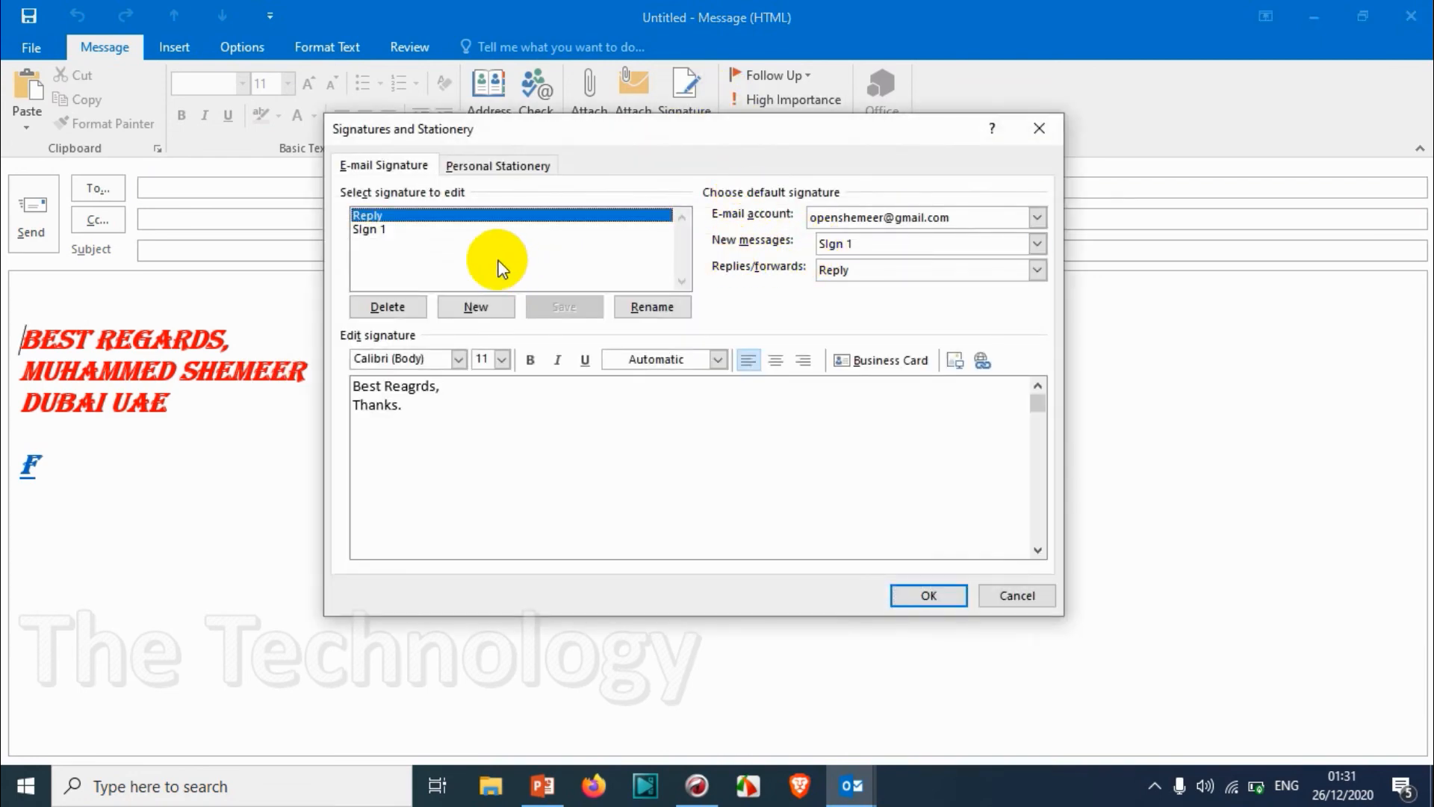
click(886, 219)
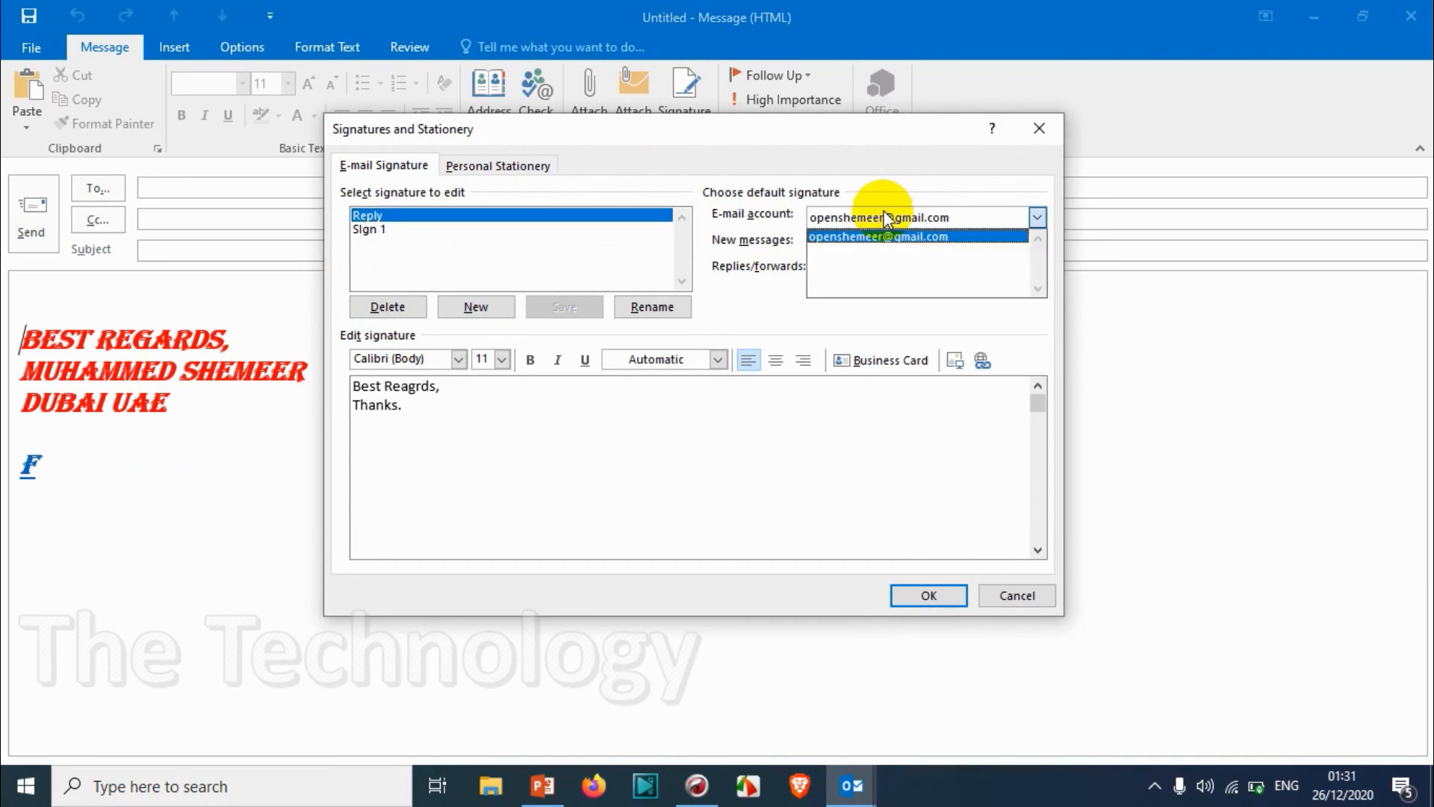
click(882, 237)
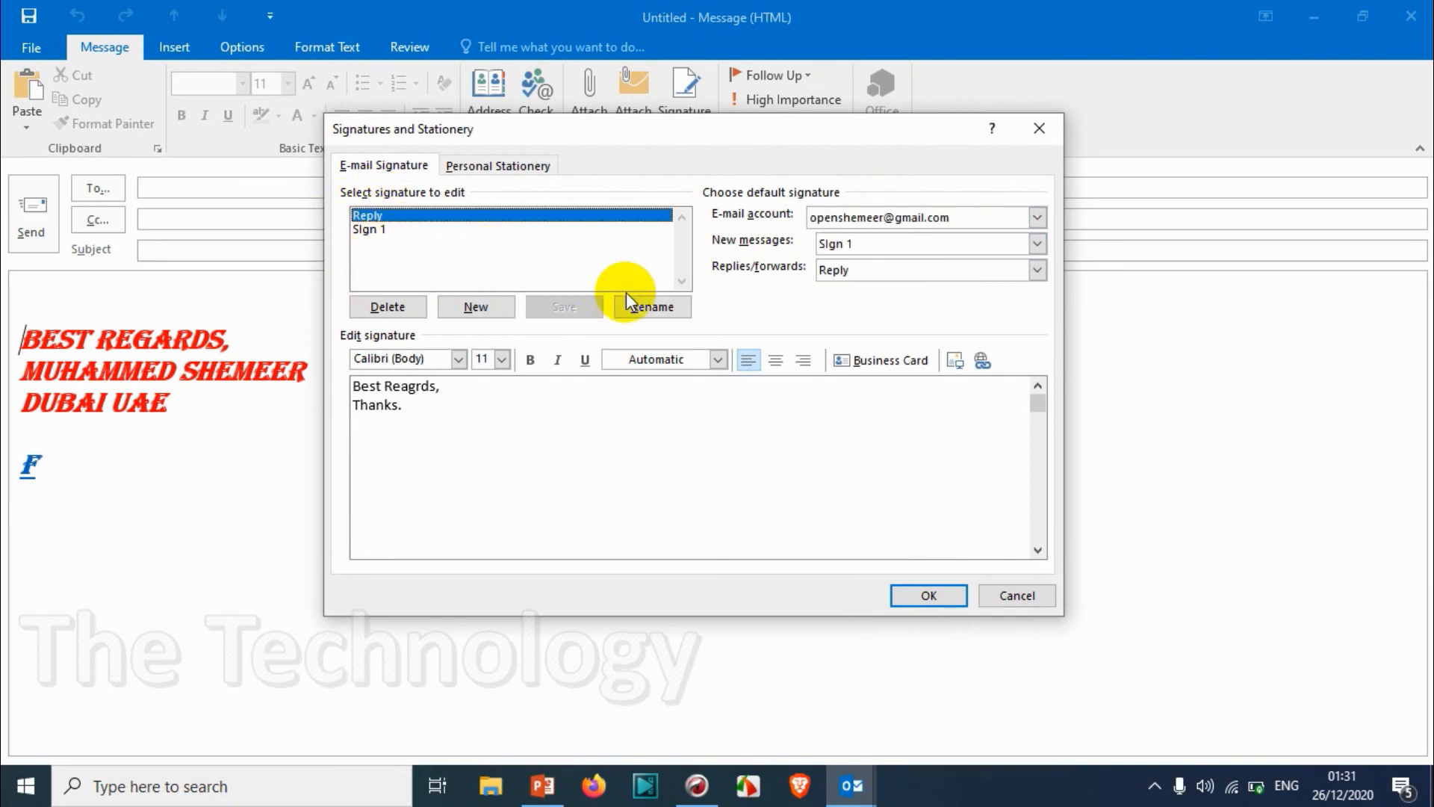
- Confirm the signature settings and replace the open draft, without saving it, with a new email, selecting its automatically inserted signature
click(929, 596)
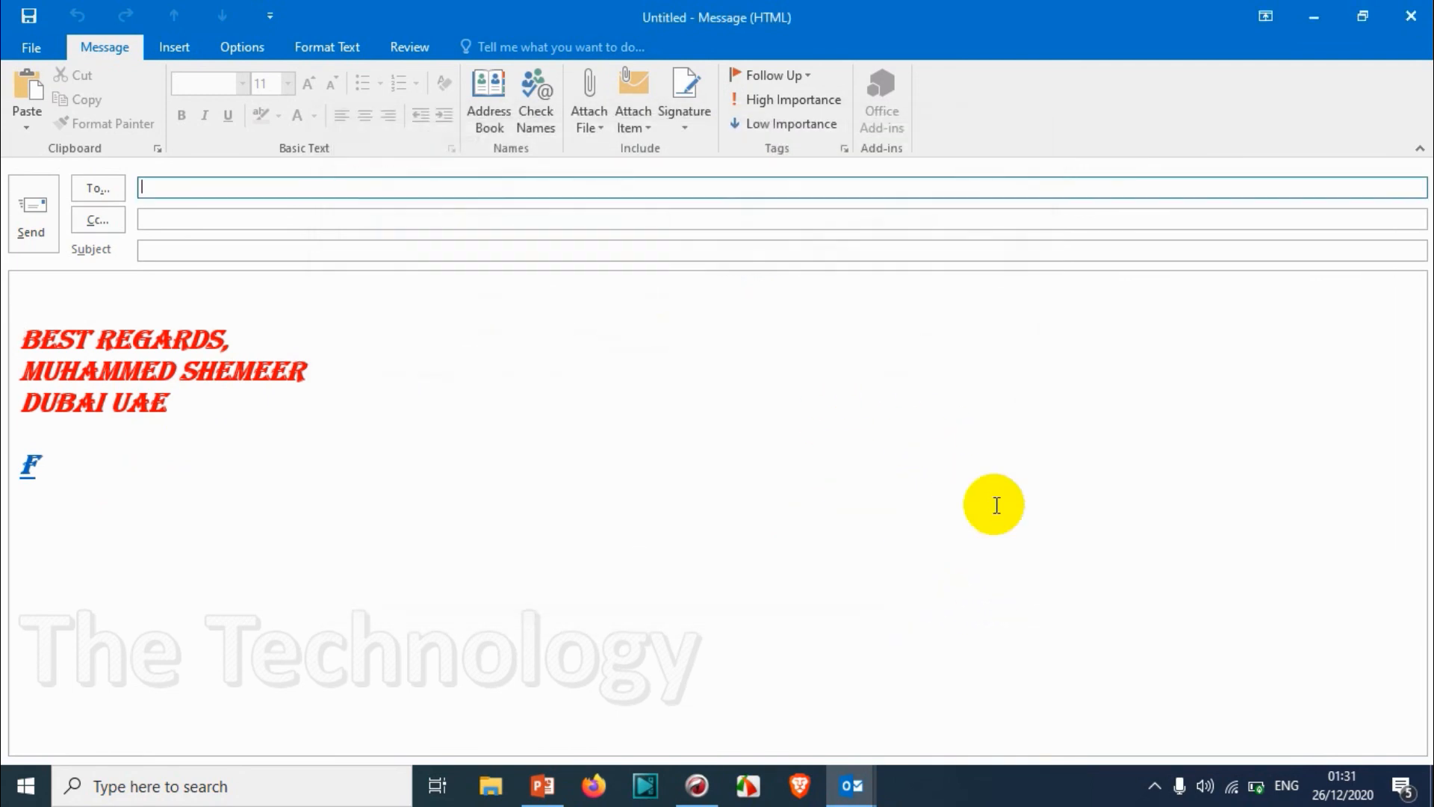
click(1410, 15)
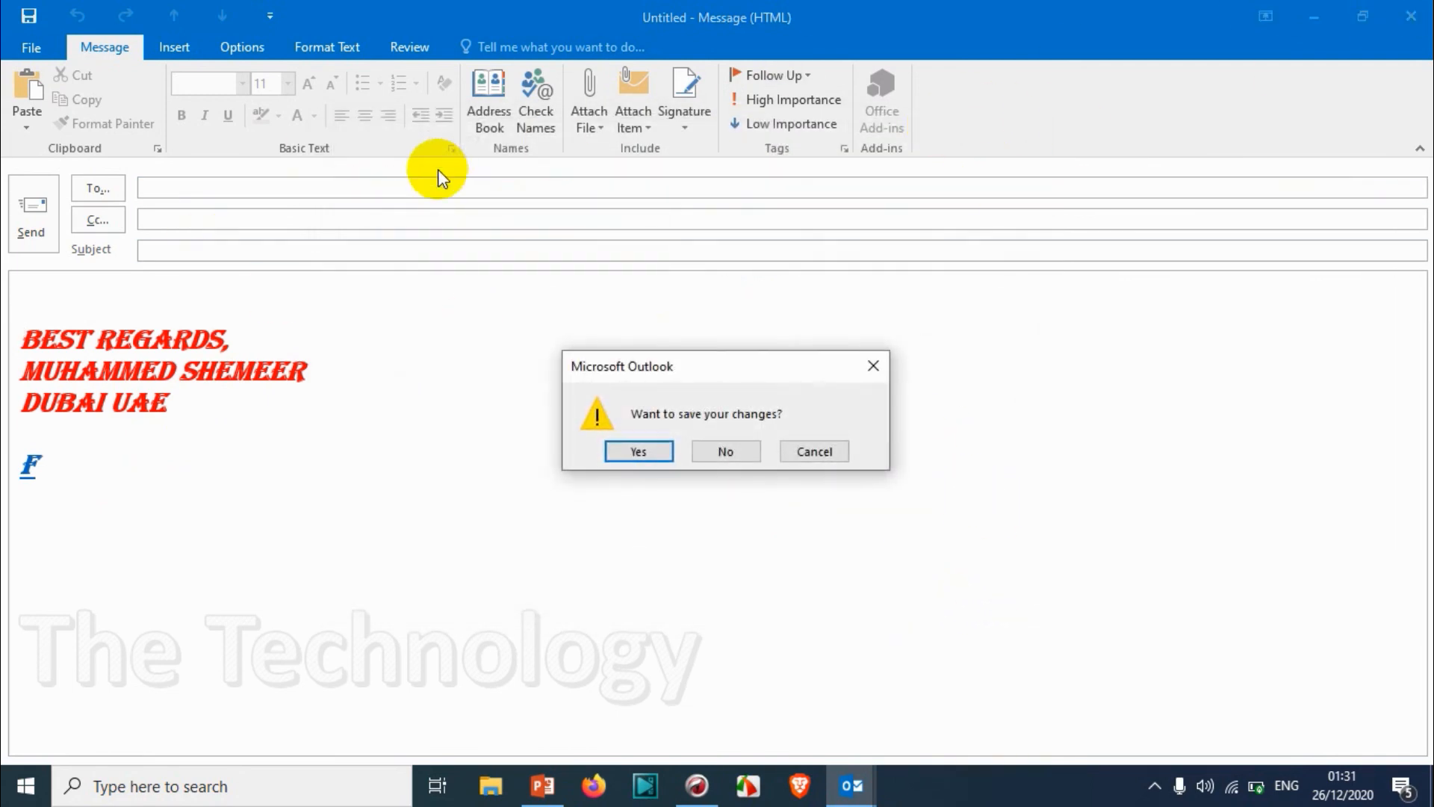
click(721, 448)
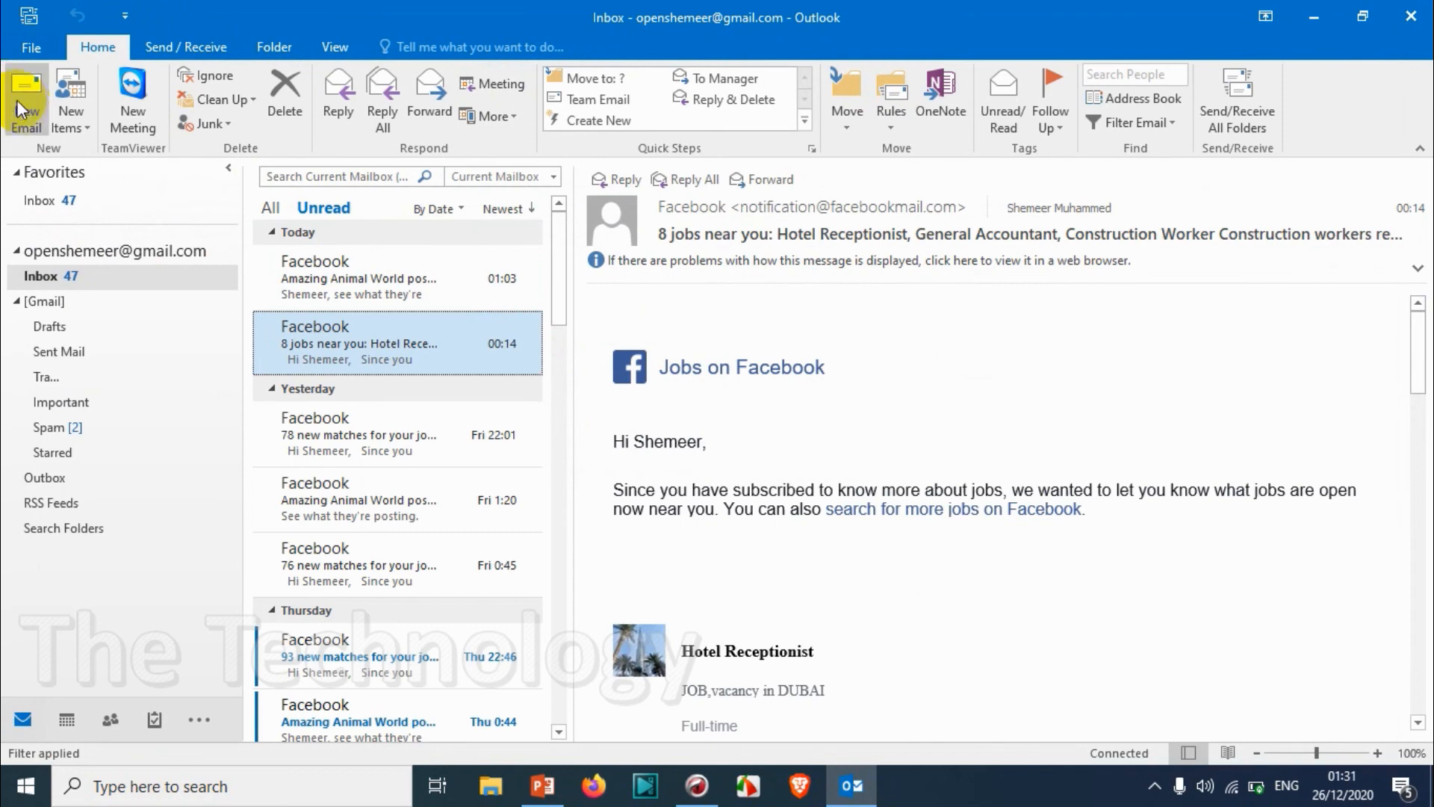
click(17, 100)
mouse_move(176, 456)
mouse_down()
mouse_move(5, 365)
mouse_move(3, 334)
mouse_up()
- Set the default signature to (none) for both new messages and replies/forwards, and save the signature settings
click(702, 127)
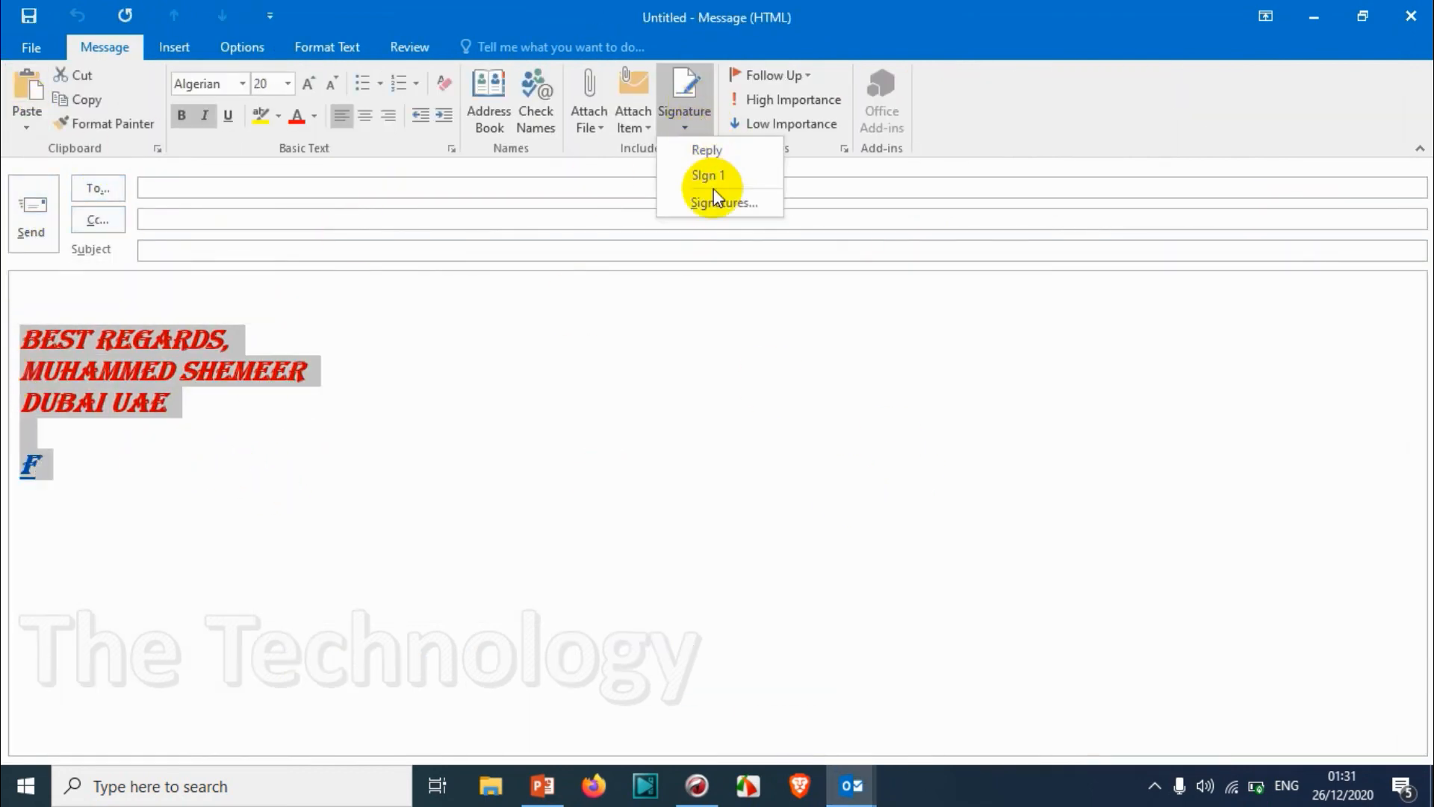
click(710, 186)
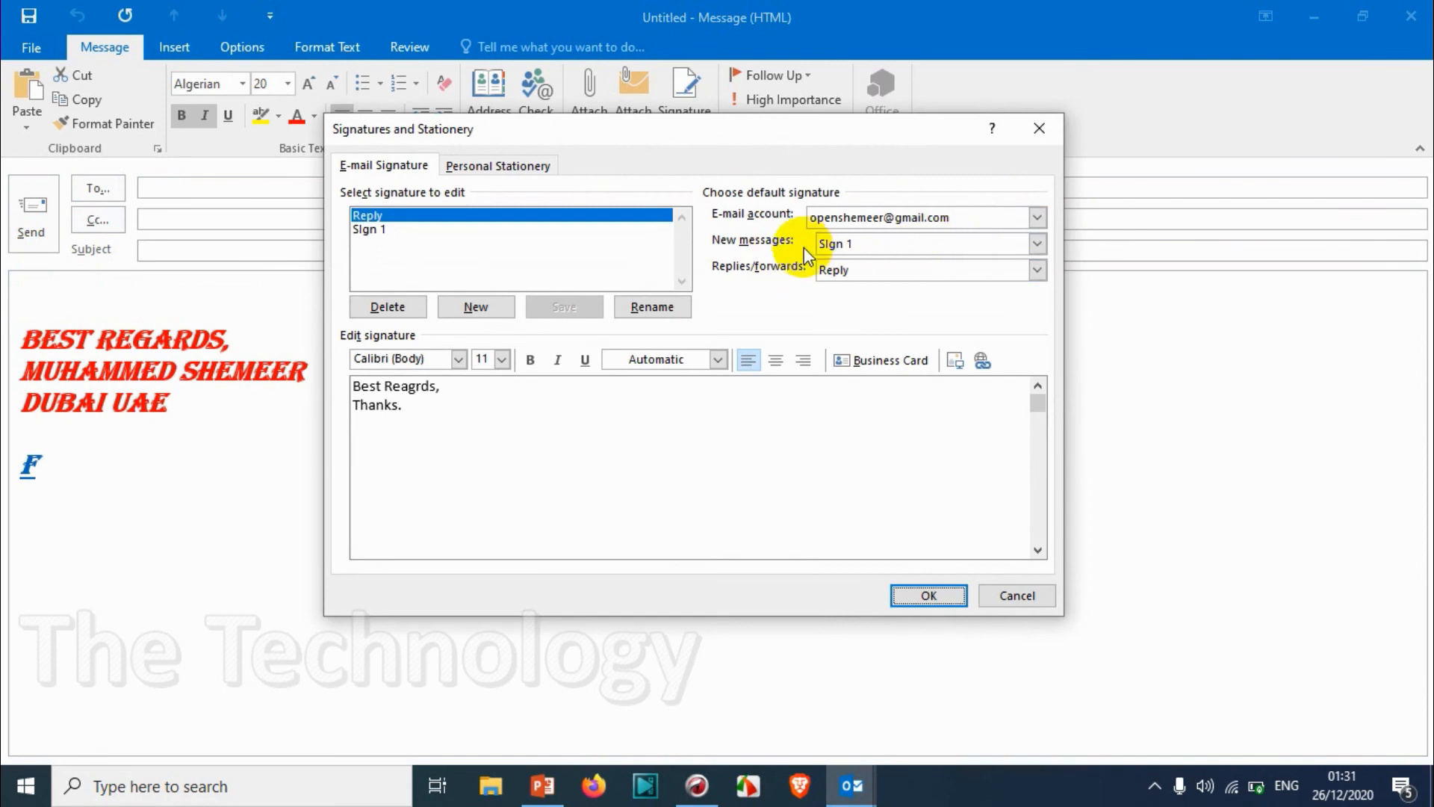
click(863, 246)
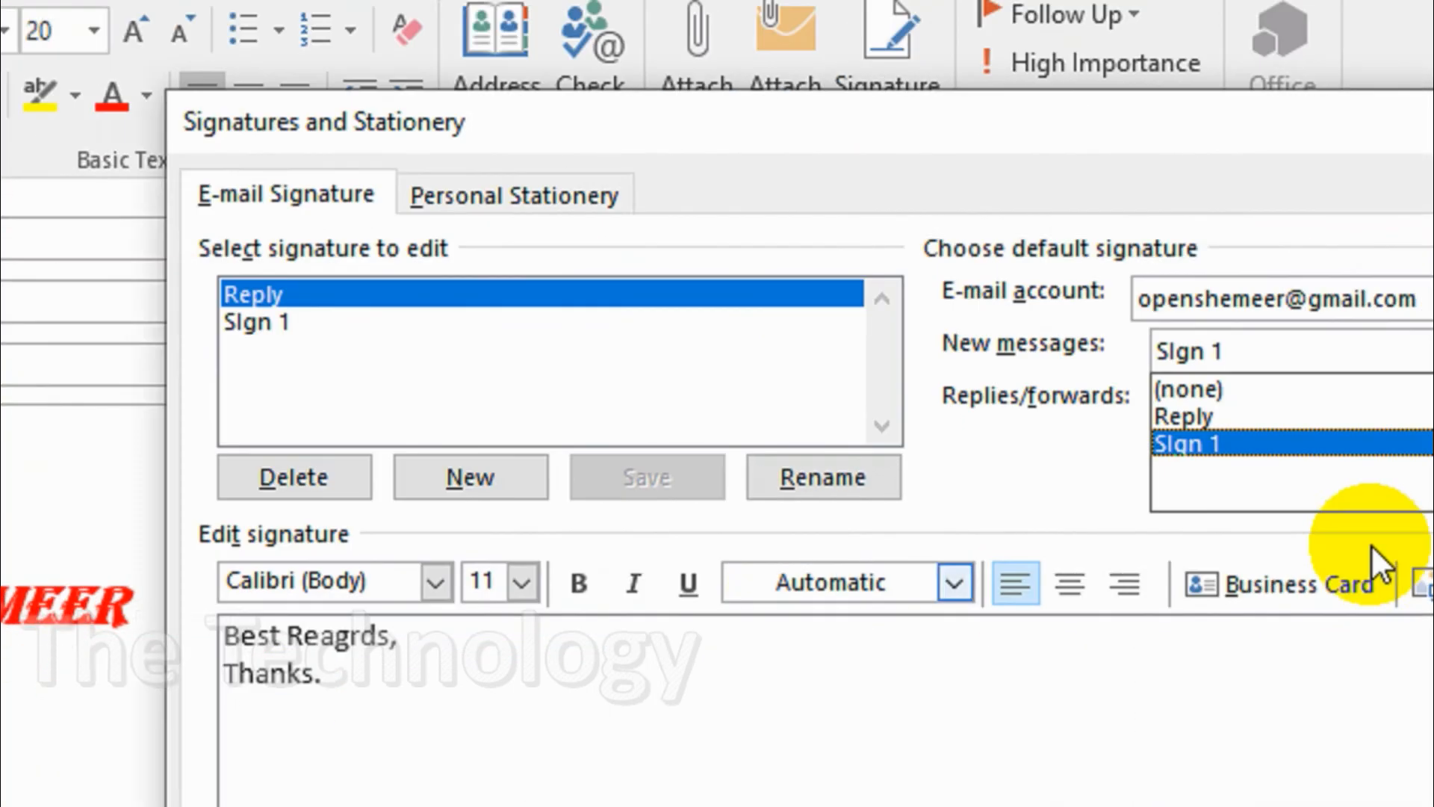
click(1080, 389)
click(1028, 408)
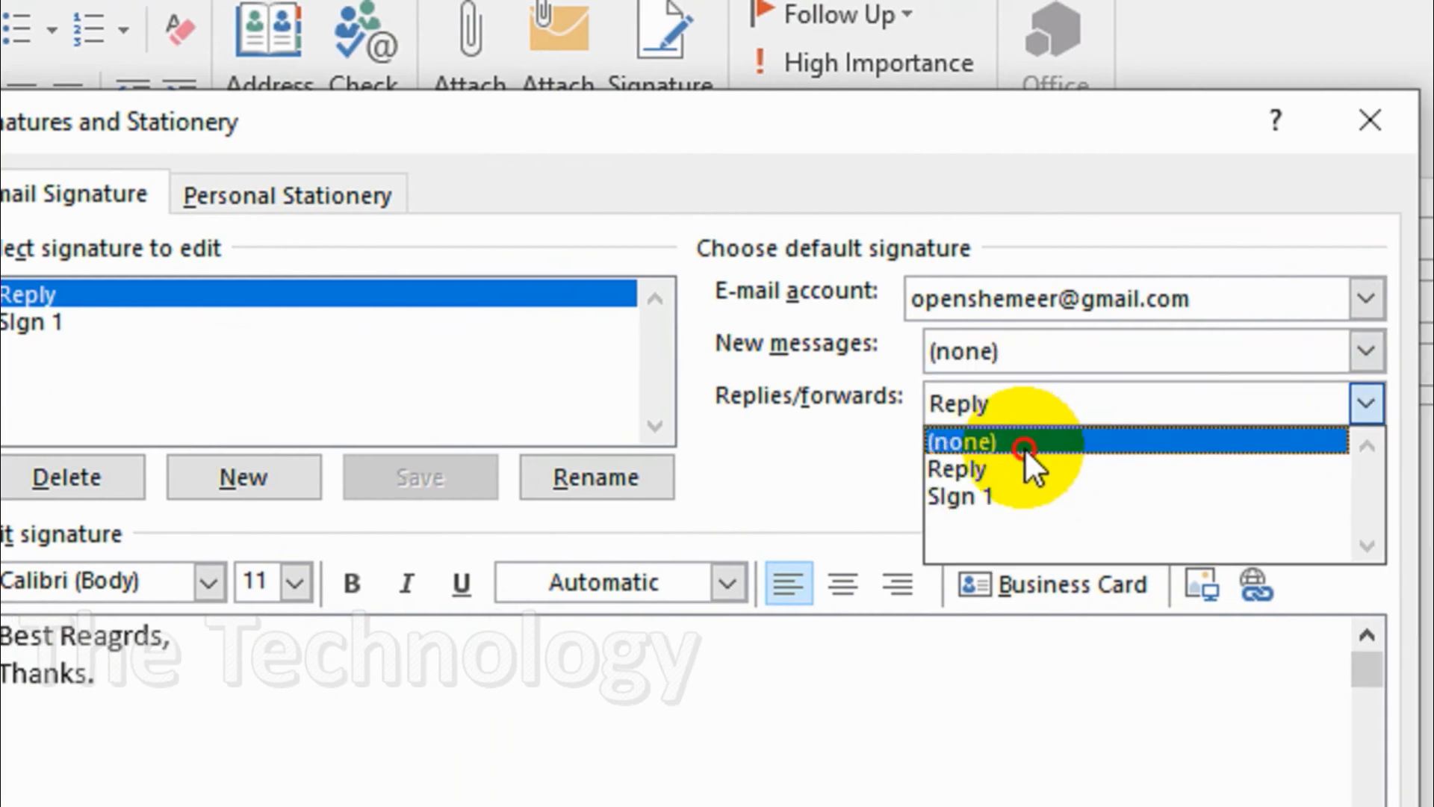
click(1025, 449)
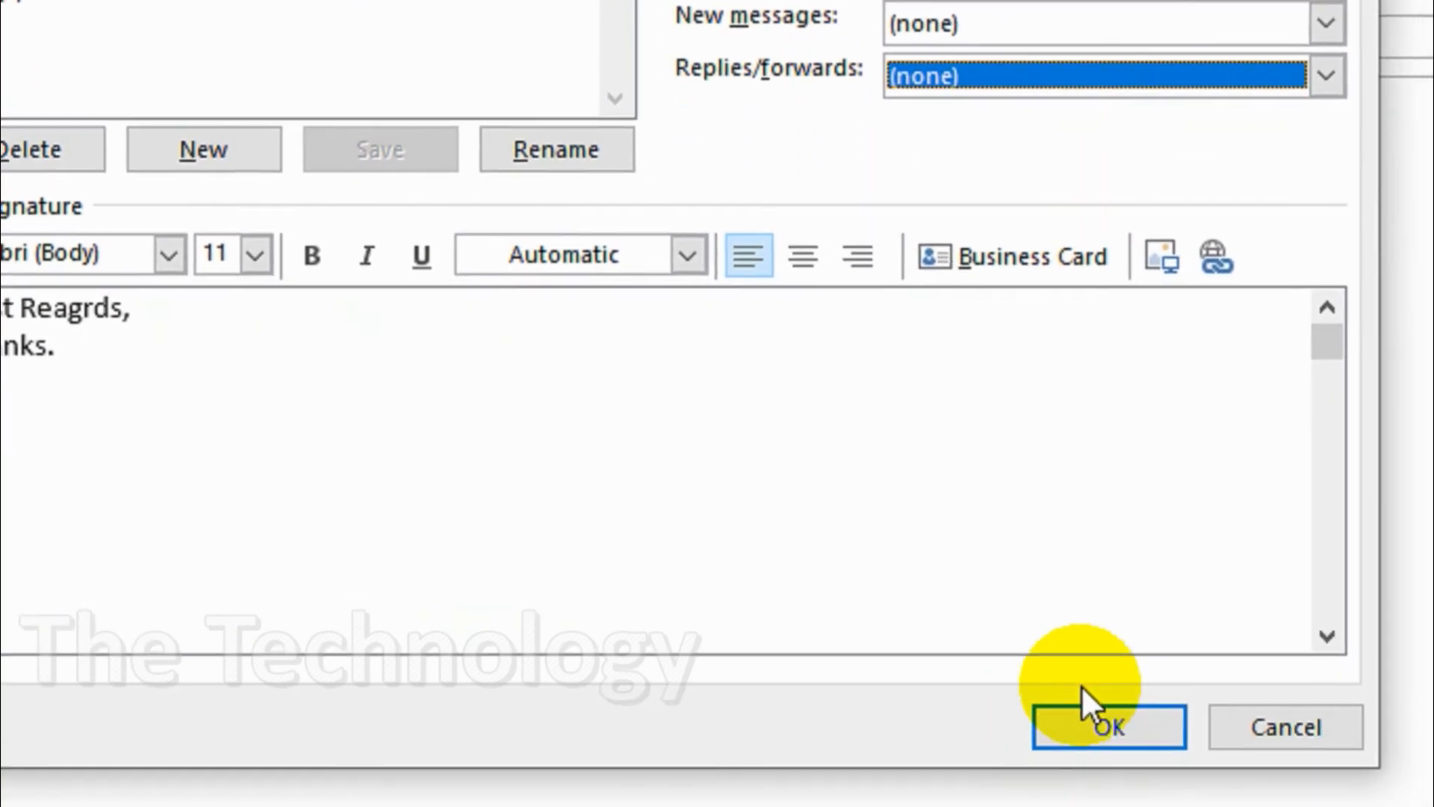
click(1085, 710)
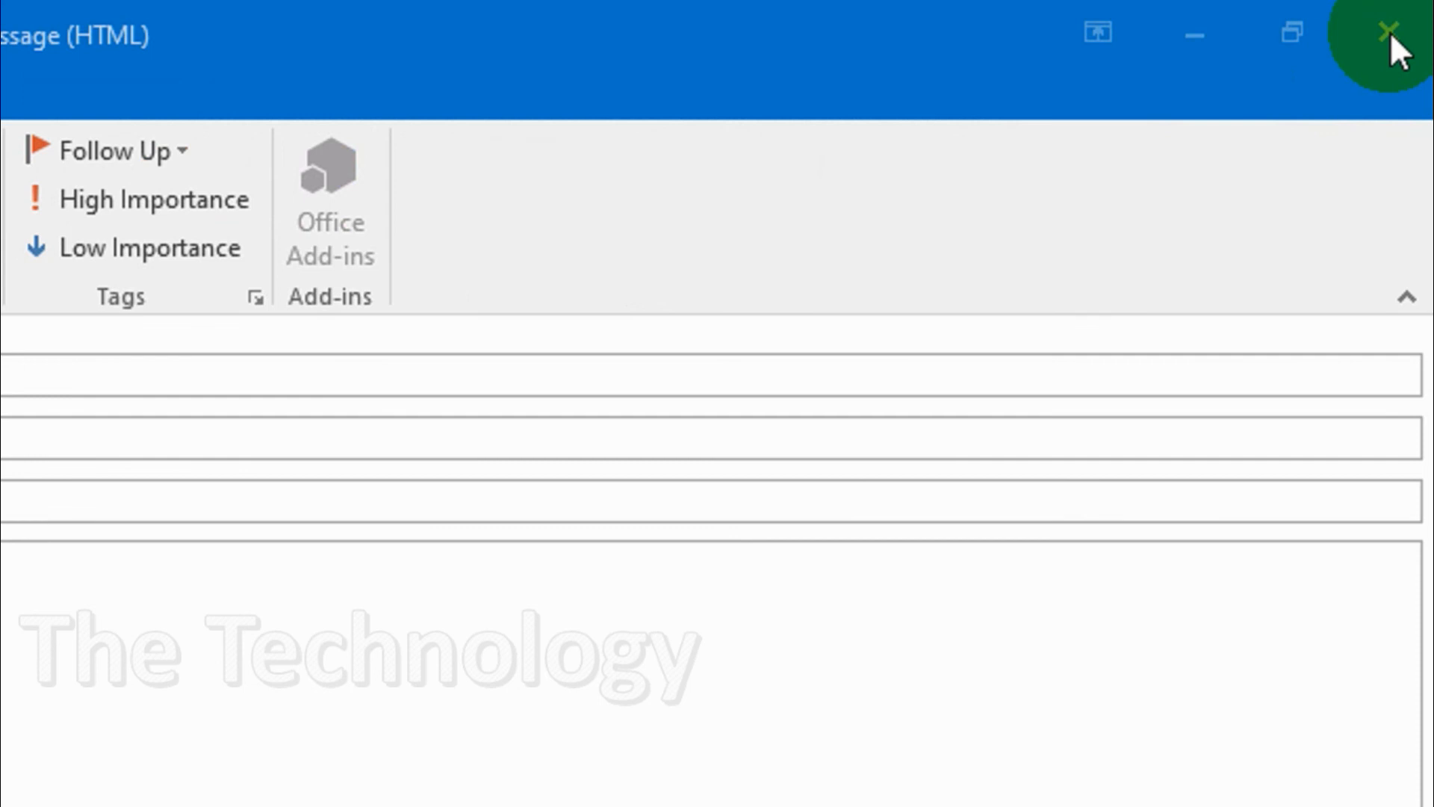
- Close the current message, start a new email, and insert the Sign 1 signature manually
click(1389, 33)
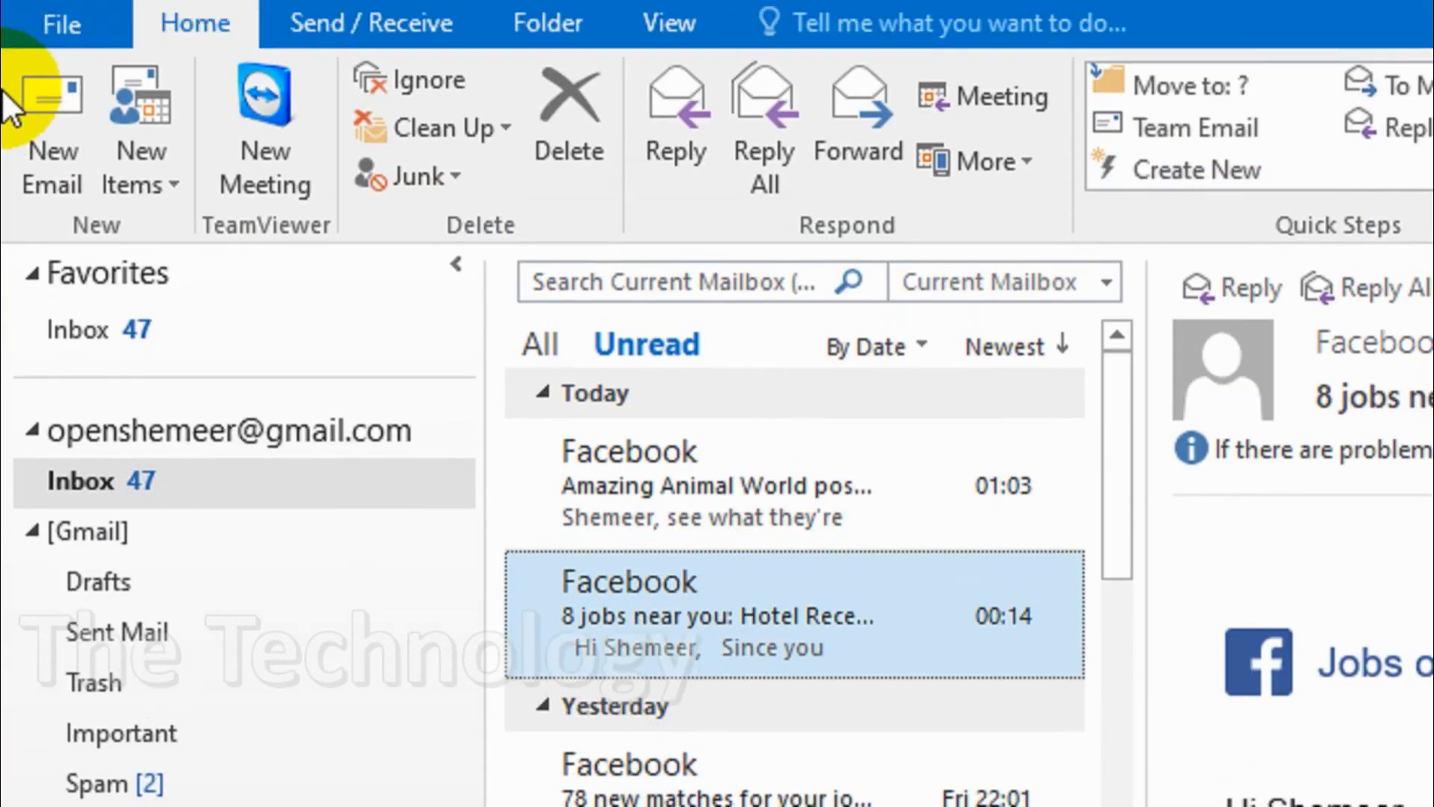
click(49, 209)
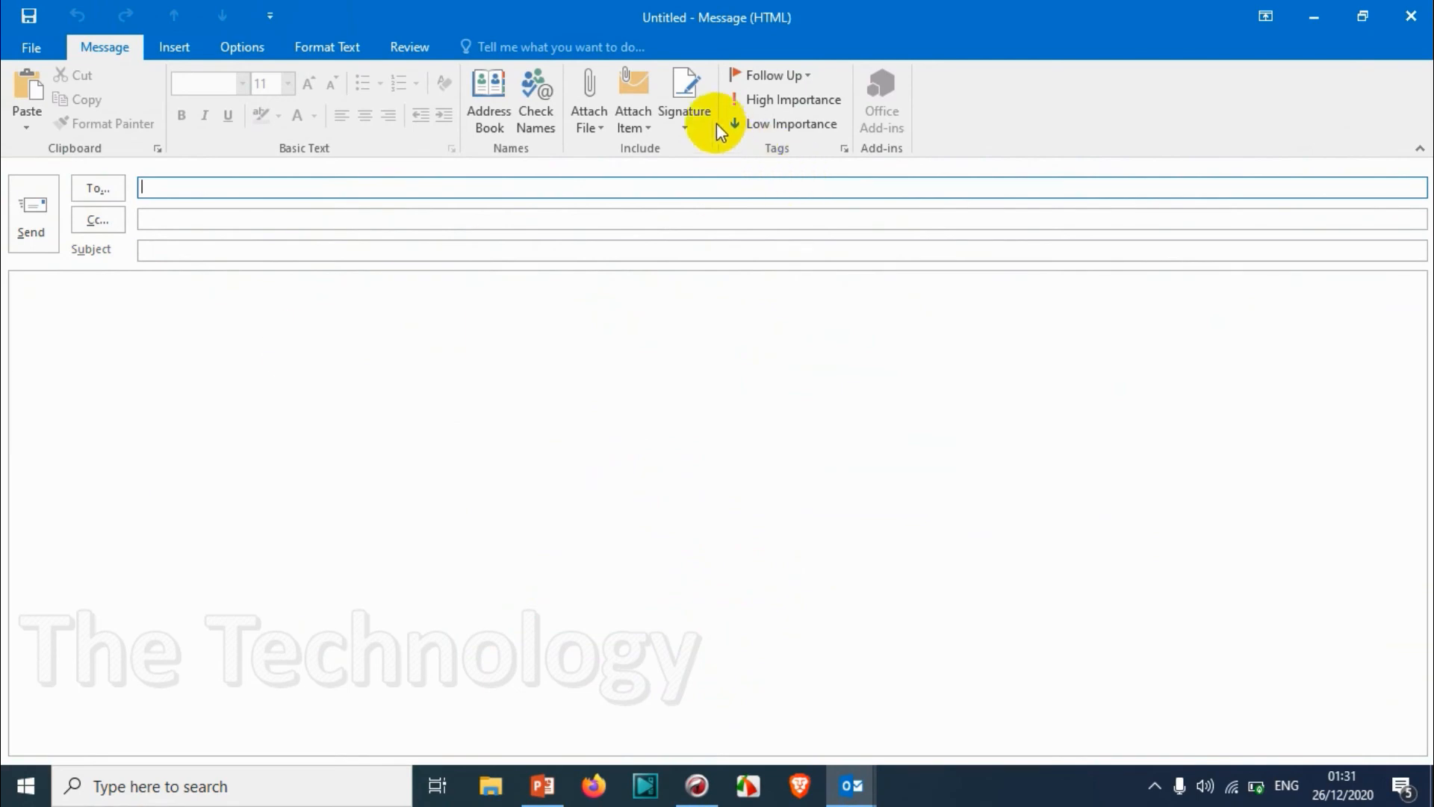
click(698, 127)
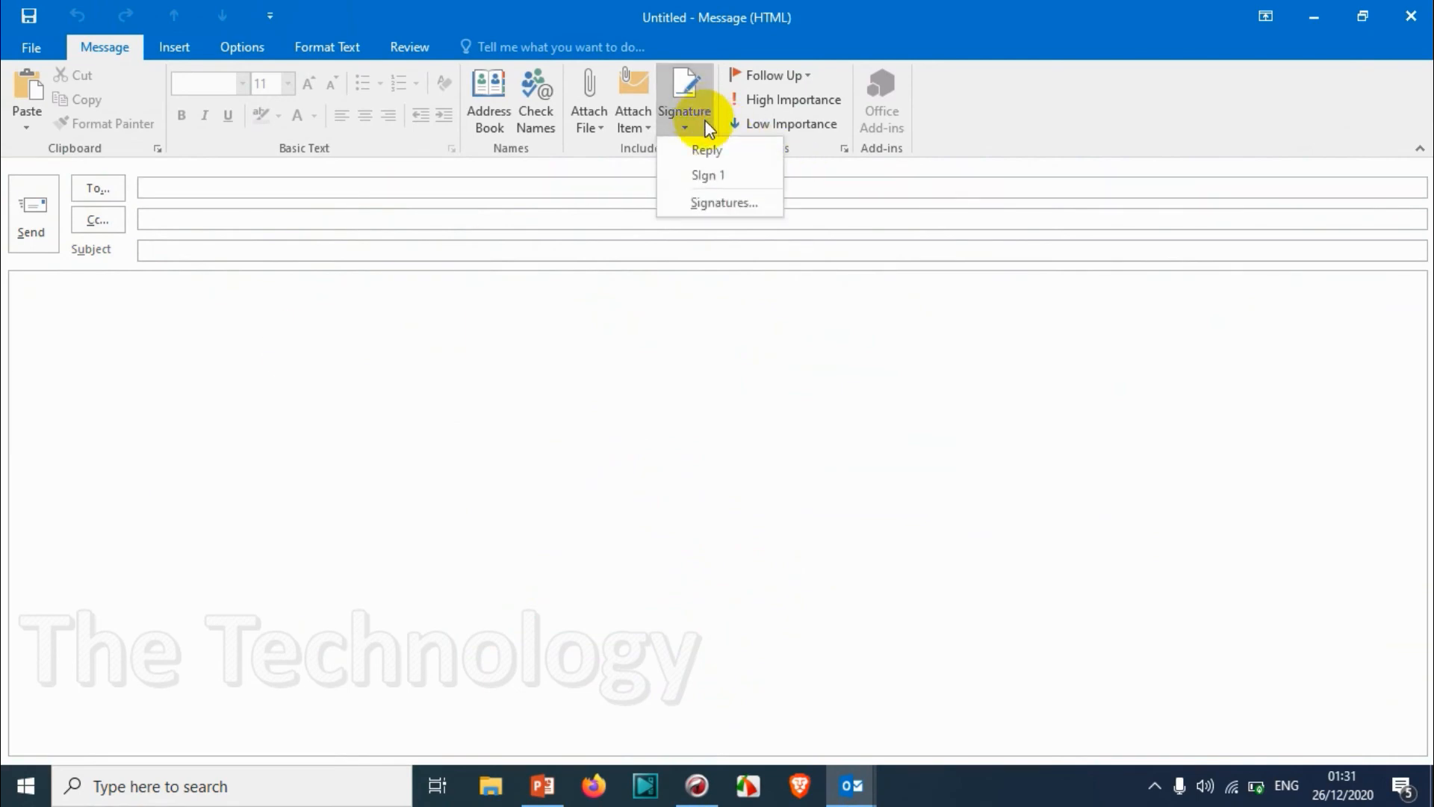
click(720, 170)
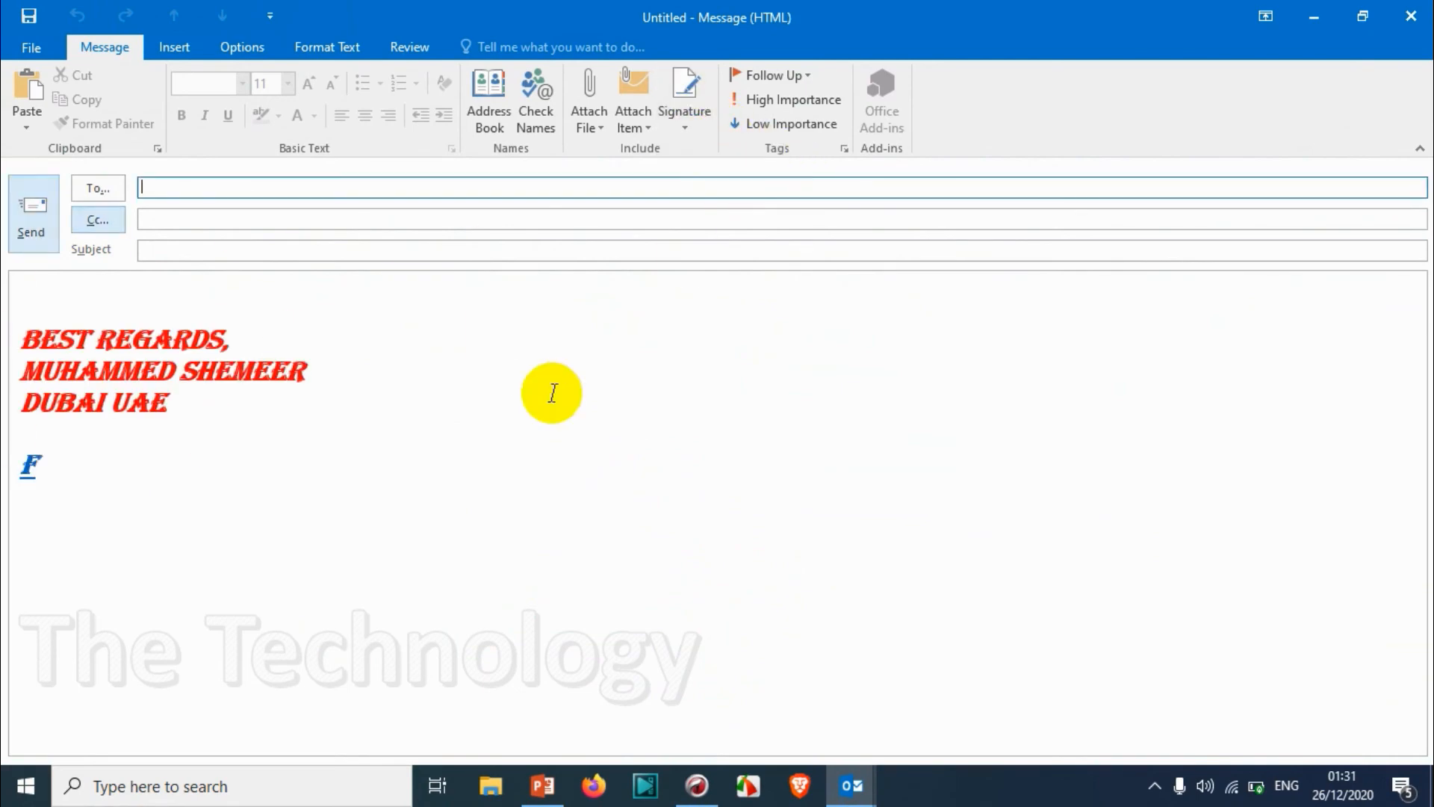